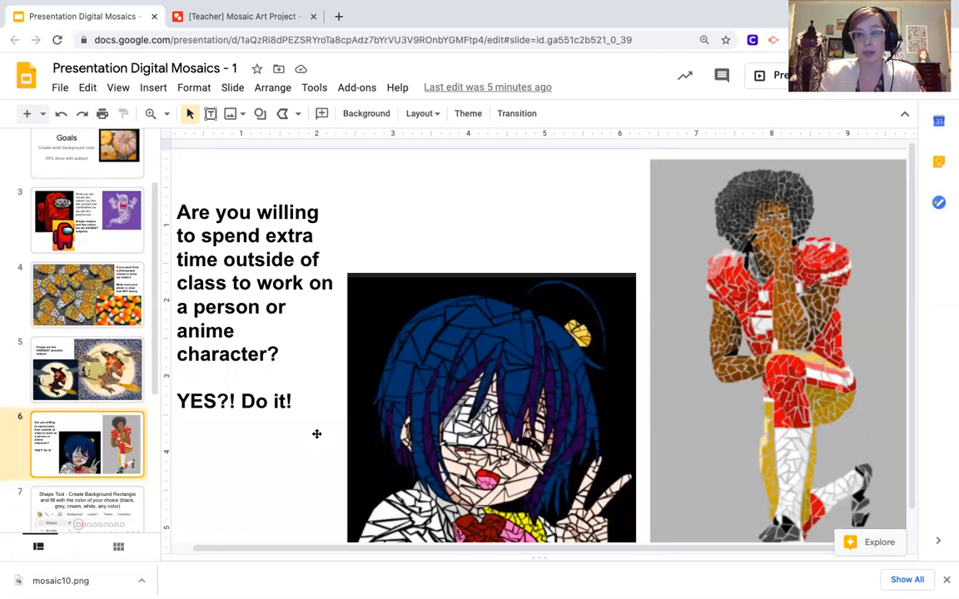
Step: Review the subject-choice examples on slides 3 to 6 and the Shape Tool instructions on slide 7
left_click(92, 240)
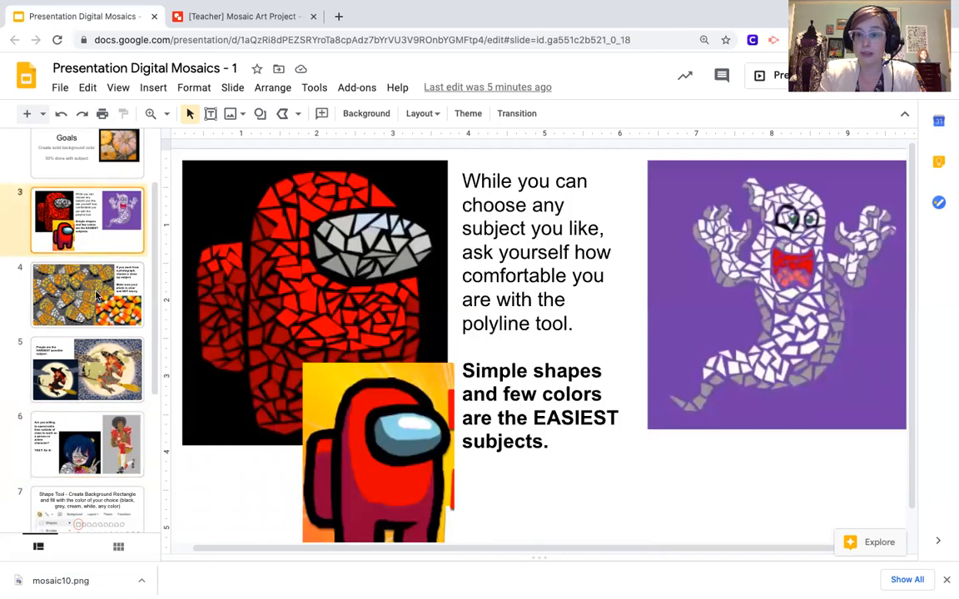
left_click(79, 320)
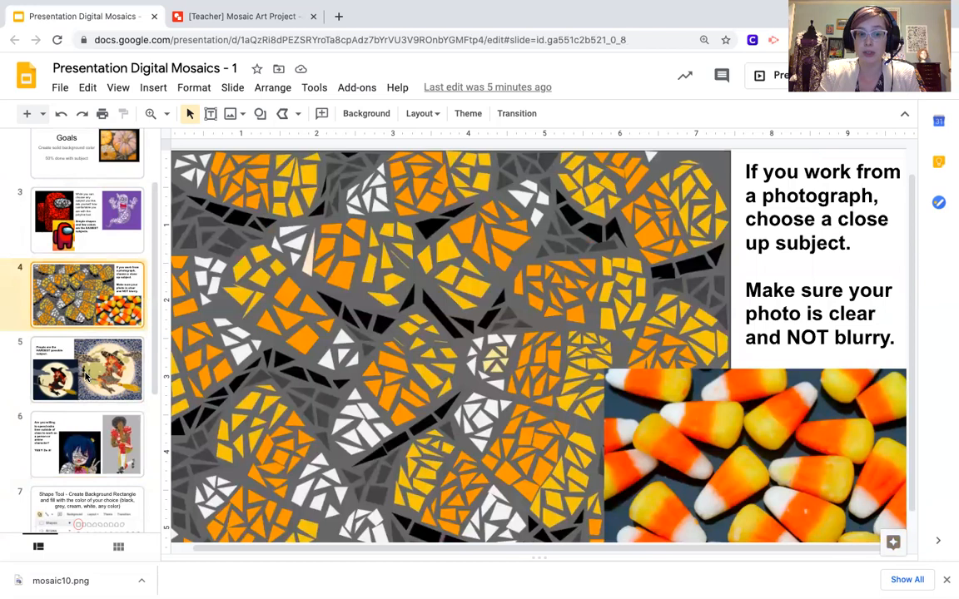
left_click(103, 376)
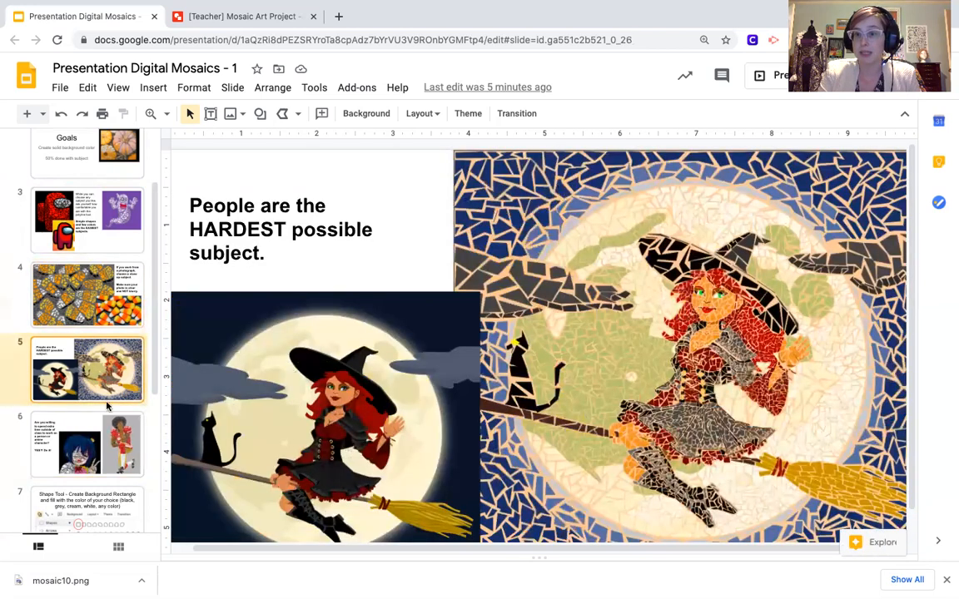
left_click(96, 448)
scroll(86, 398, "down", 3)
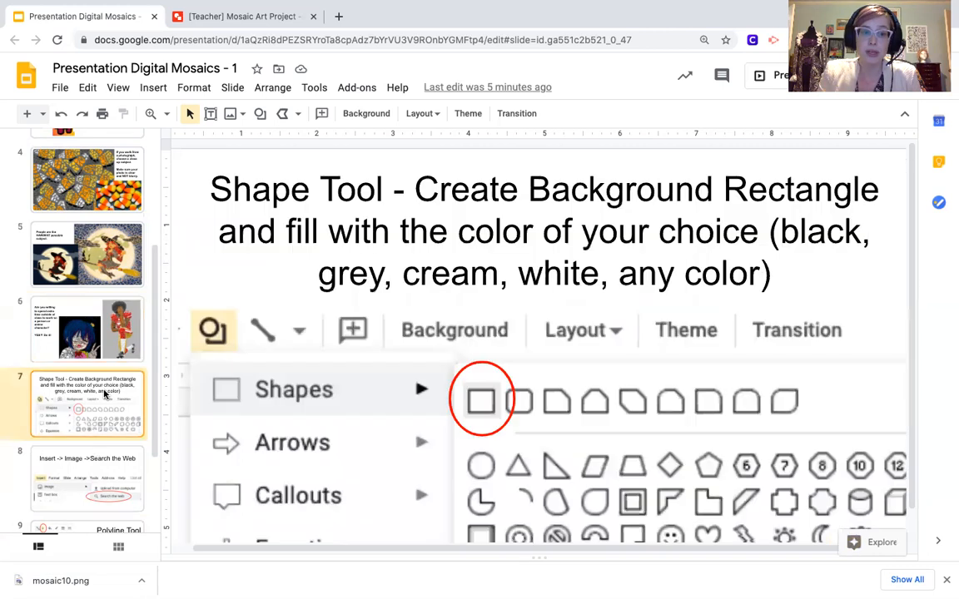
left_click(105, 394)
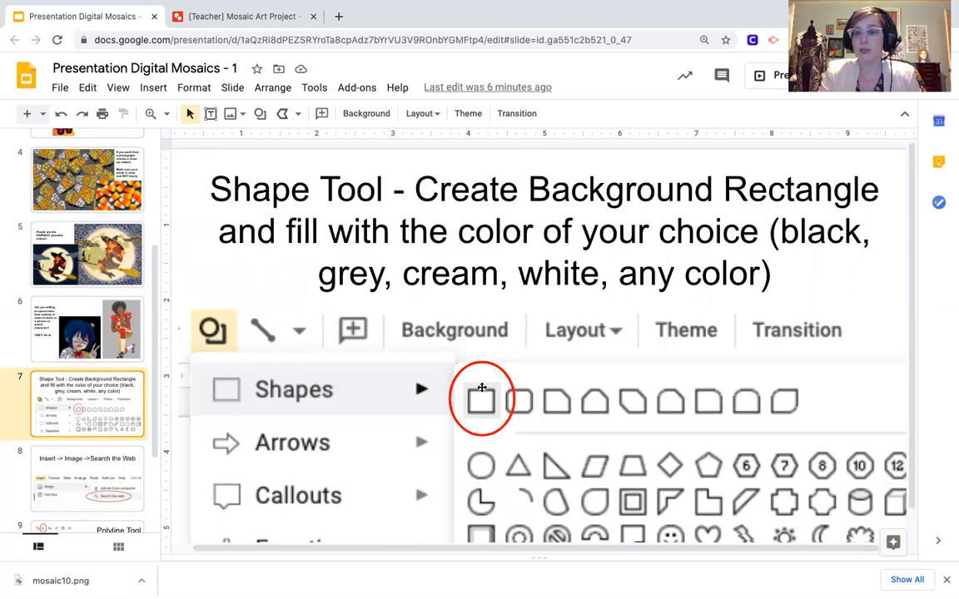
Step: Switch to the "[Teacher] Mosaic Art Project" drawing in Google Drawings
left_click(242, 15)
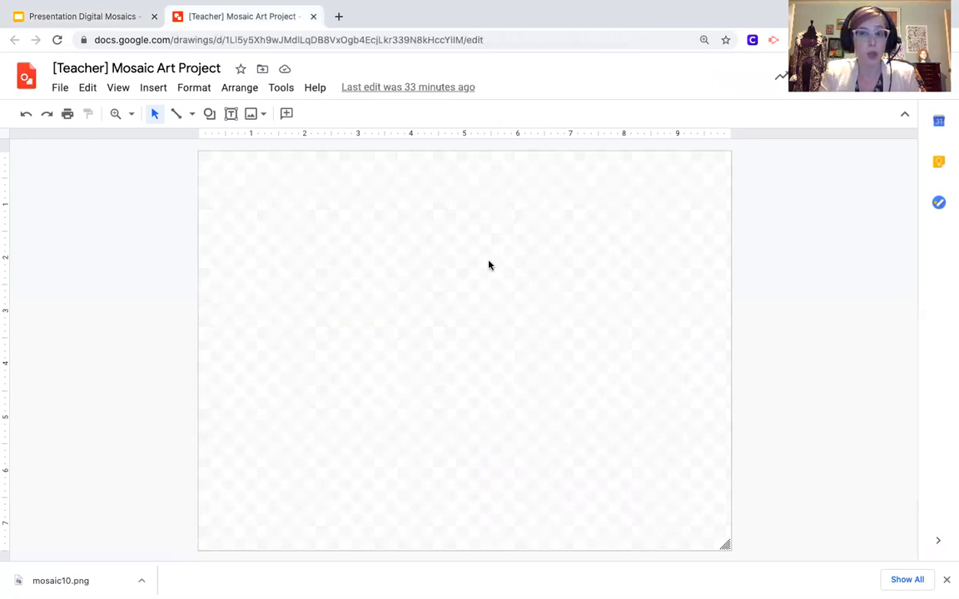
Step: Draw a rectangle from the canvas's upper-left corner to its lower-right corner, covering the whole page
left_click(211, 114)
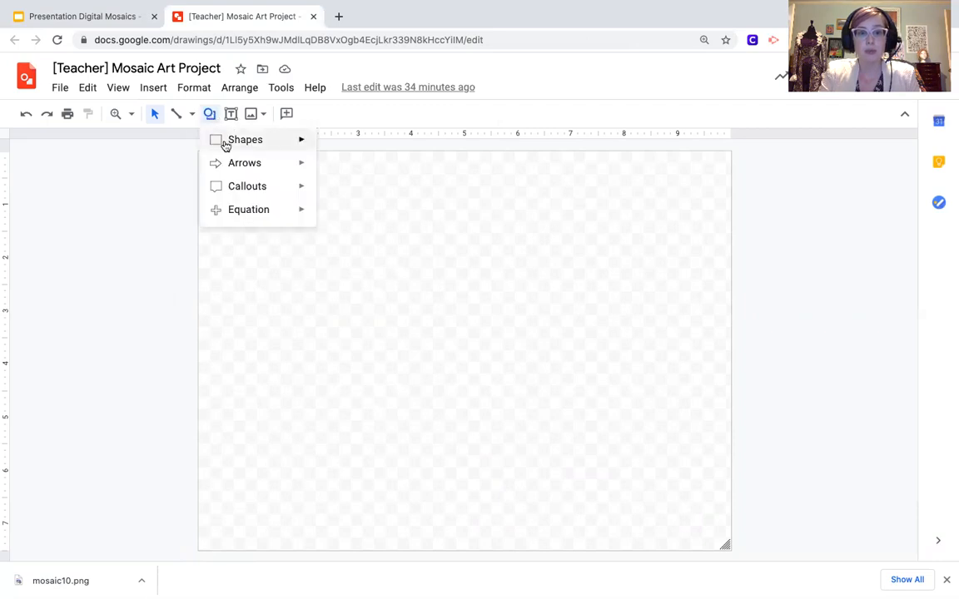
mouse_move(223, 143)
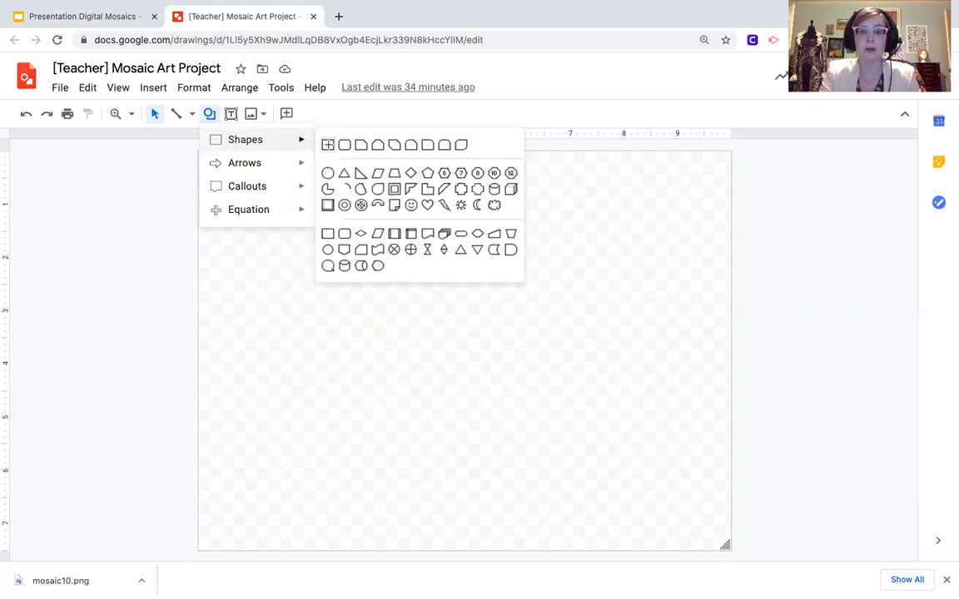
left_click(328, 145)
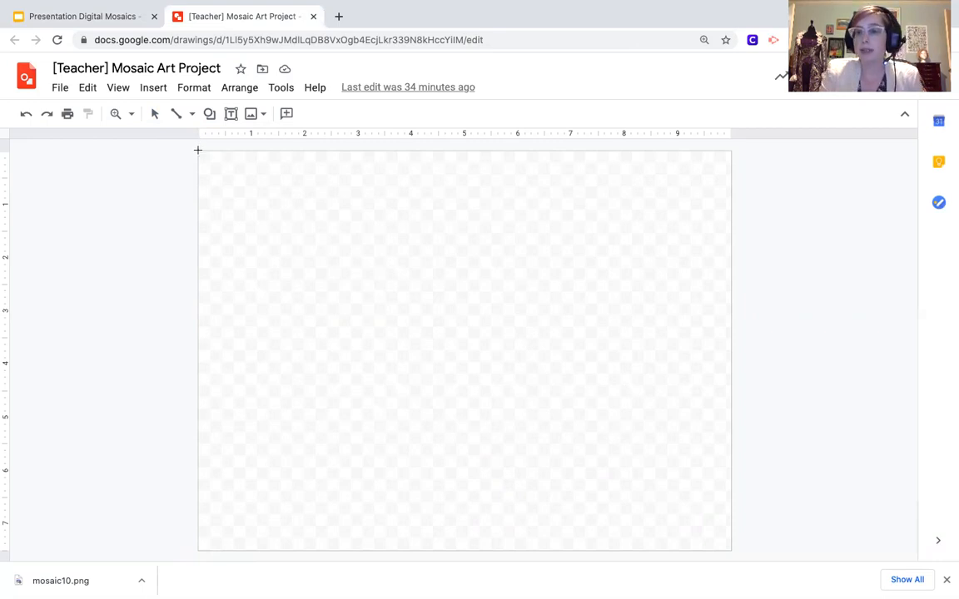
left_click_drag(198, 150, 419, 326)
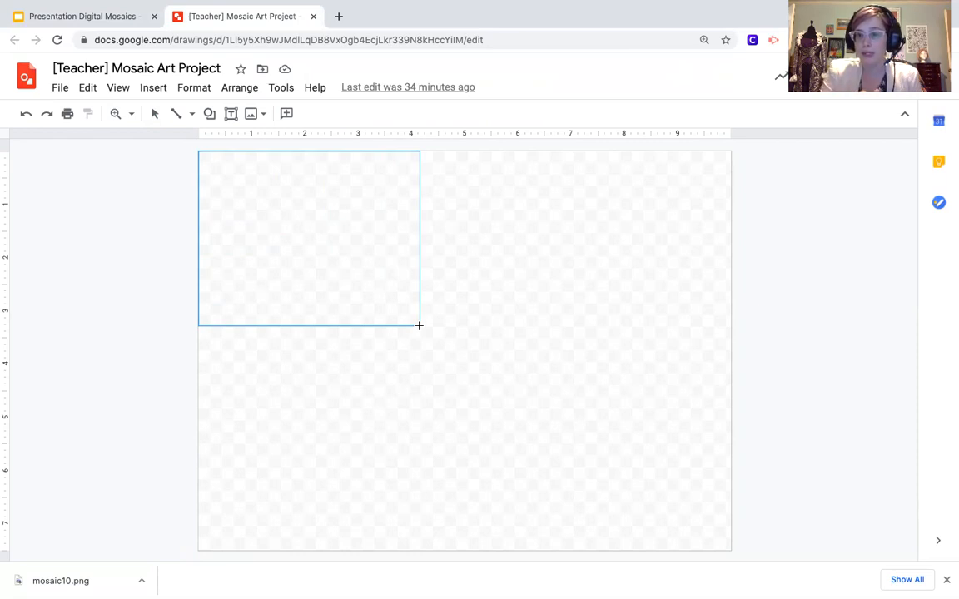
mouse_move(420, 325)
left_mouse_down()
mouse_move(516, 392)
mouse_move(687, 465)
mouse_move(672, 465)
mouse_move(717, 540)
mouse_move(532, 368)
mouse_move(683, 479)
mouse_move(623, 441)
mouse_move(727, 536)
mouse_move(729, 551)
left_mouse_up()
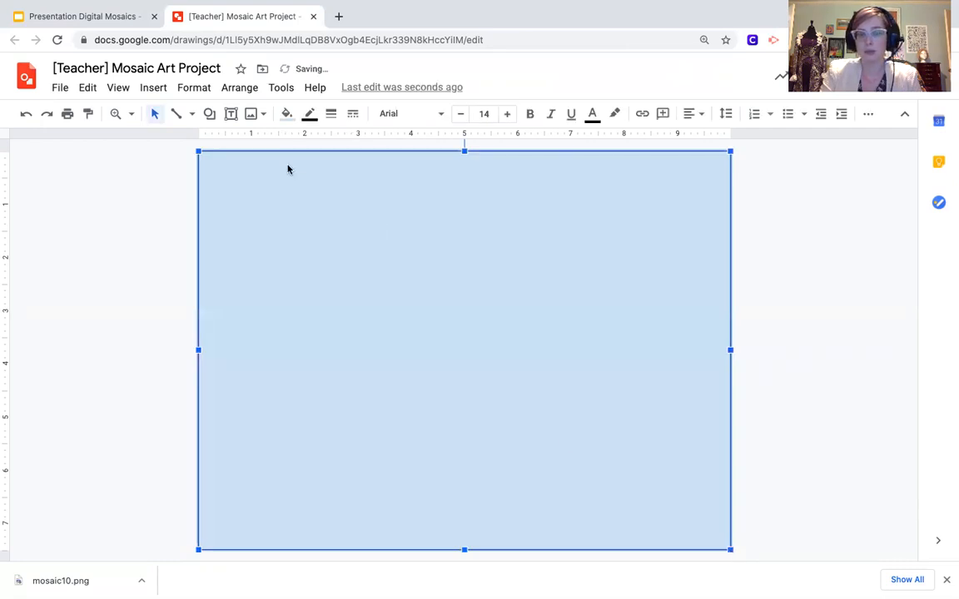
Step: Fill the full-page rectangle with dark grey, and delete it
left_click(288, 115)
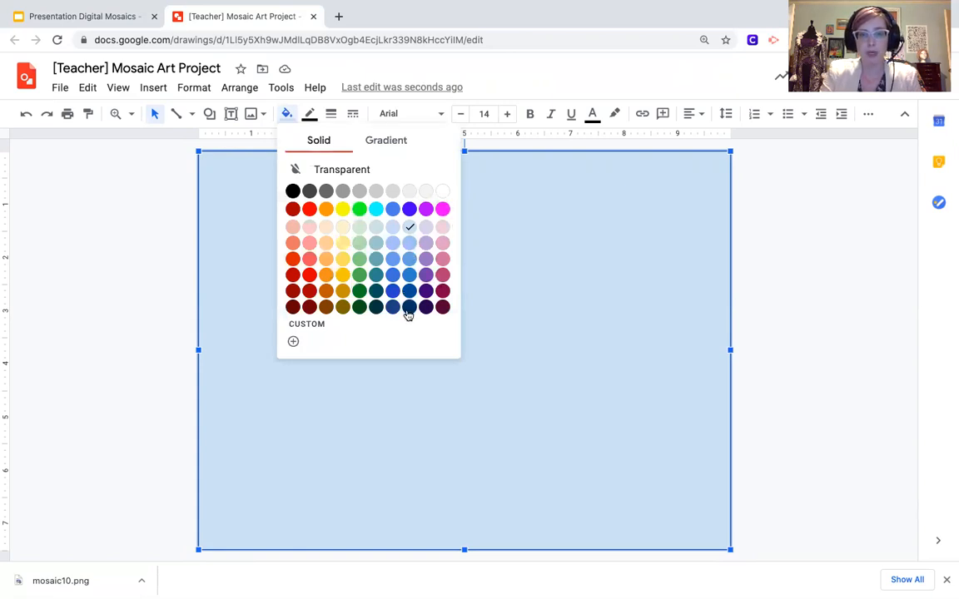
left_click(327, 192)
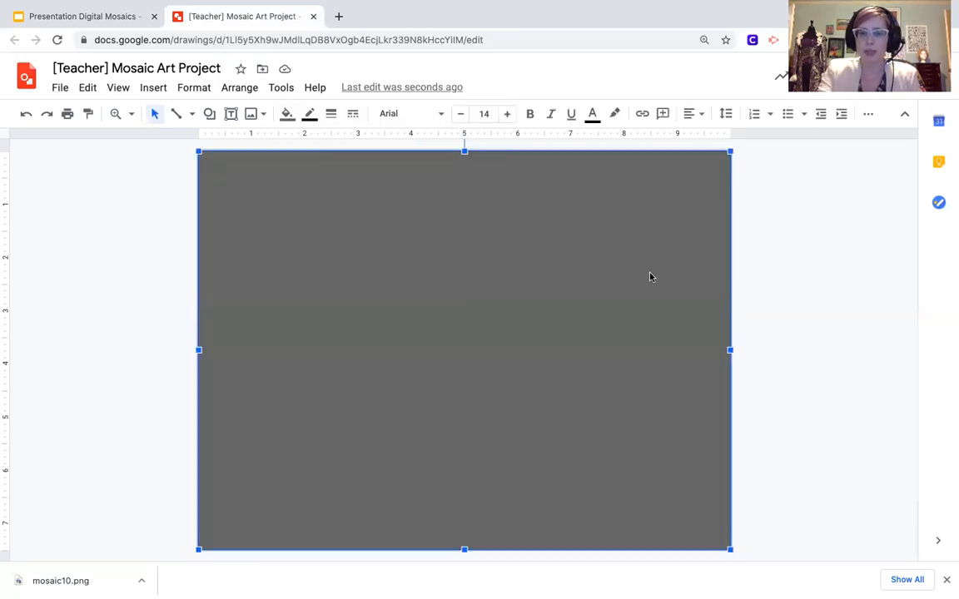
key("Delete")
Step: Insert a default-size square near the upper middle of the empty canvas
left_click(214, 118)
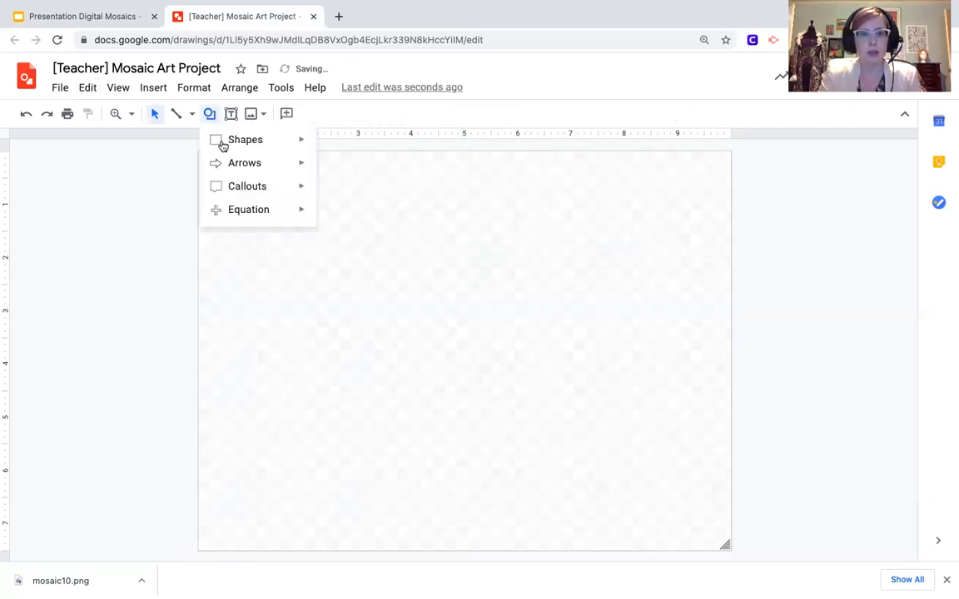
mouse_move(229, 145)
left_click(327, 146)
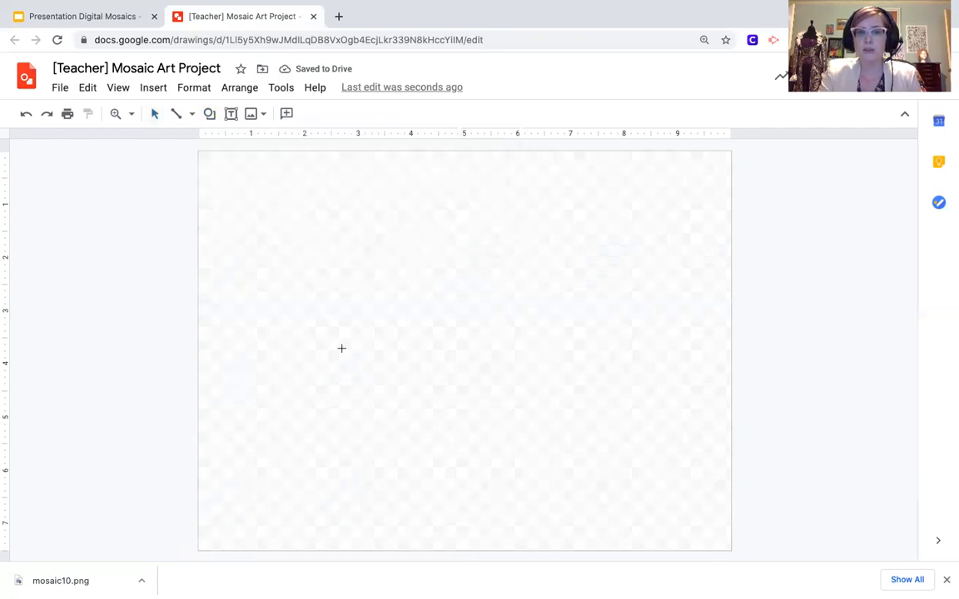
left_click(386, 231)
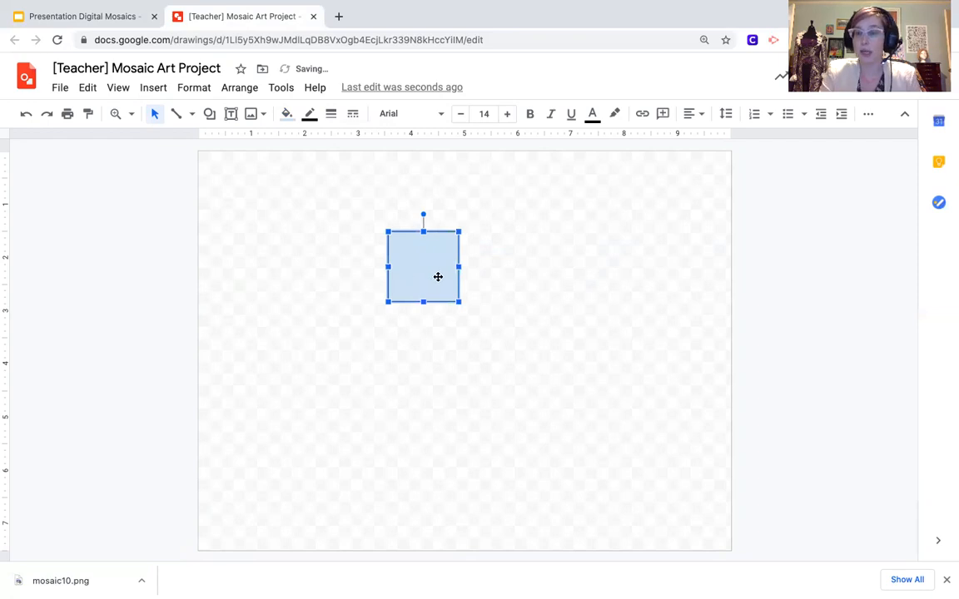
Step: Move the square so it sits flush in the canvas's upper-left corner
left_click_drag(422, 267, 395, 287)
key("Left")
key("Left")
key("Left")
key("Left")
key("Left")
key("Left")
key("Left")
key("Left")
key("Left")
key("Left")
key("Left")
key("Left")
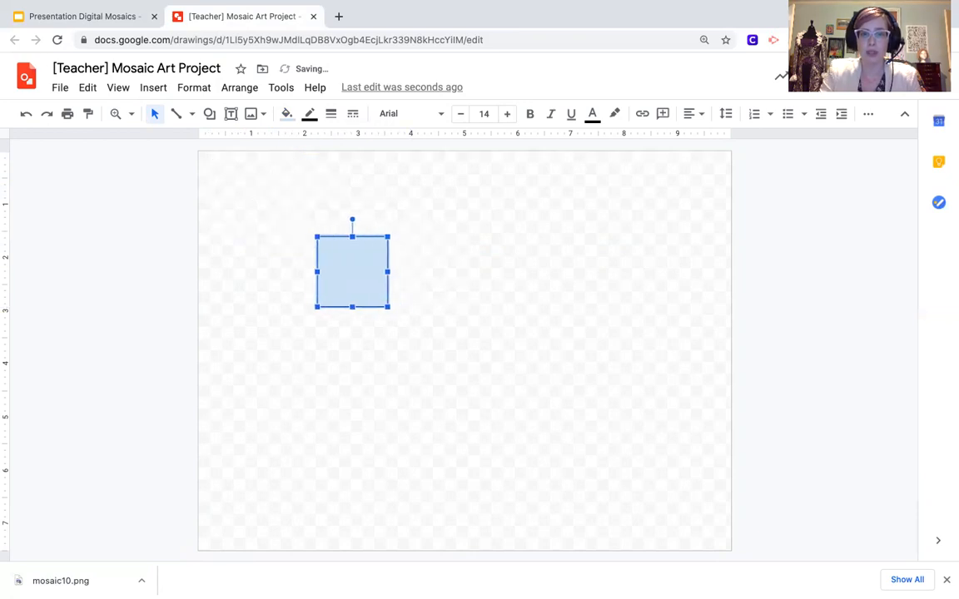
key("Up")
key("Up")
key("Up")
key("Up")
key("Up")
key("Up")
key("Up")
key("Up")
key("Up")
key("Up")
key("Up")
key("Up")
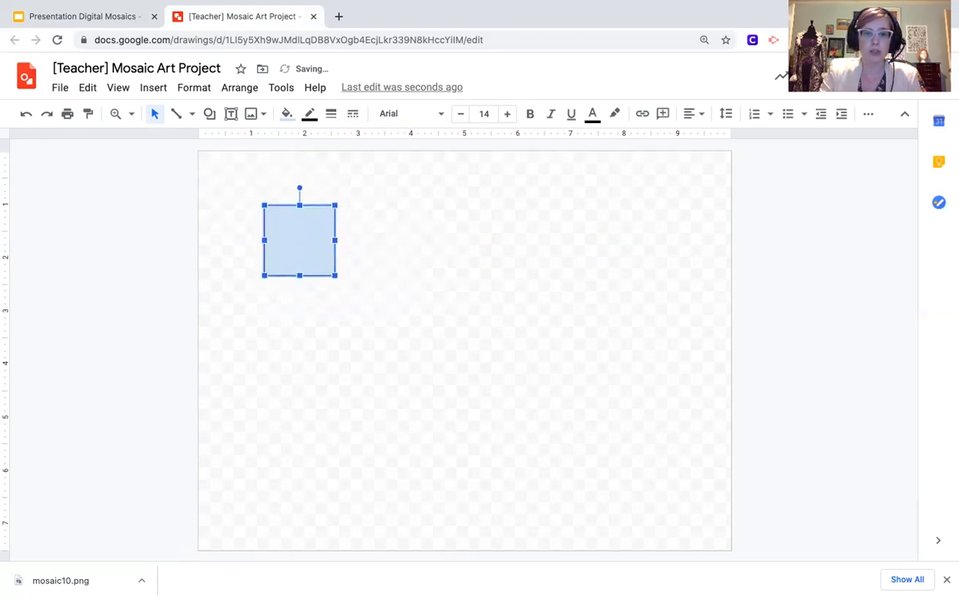
key("Left")
key("Left")
key("Left")
key("Left")
key("Left")
key("Left")
key("Left")
key("Left")
key("Left")
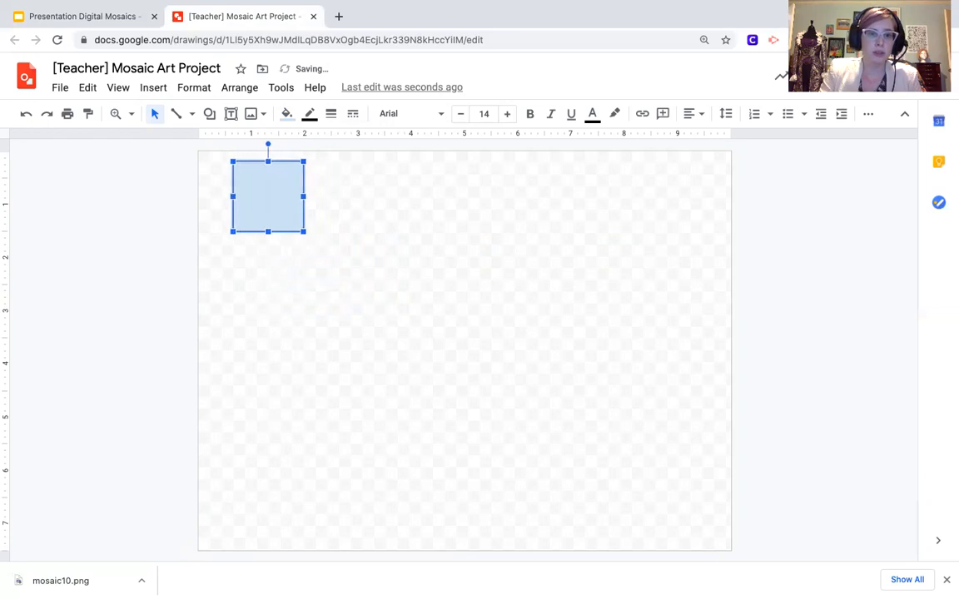
key("Left")
key("Up")
key("Up")
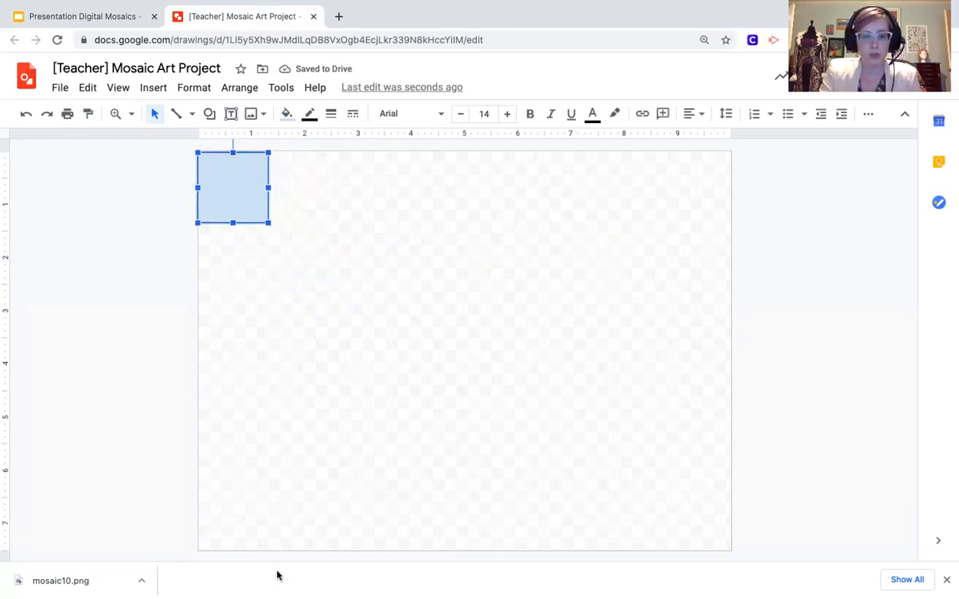
Step: Resize the square so it stretches to the canvas's right and bottom edges and covers the whole page
mouse_move(273, 213)
left_mouse_down()
mouse_move(261, 241)
mouse_move(273, 213)
left_mouse_up()
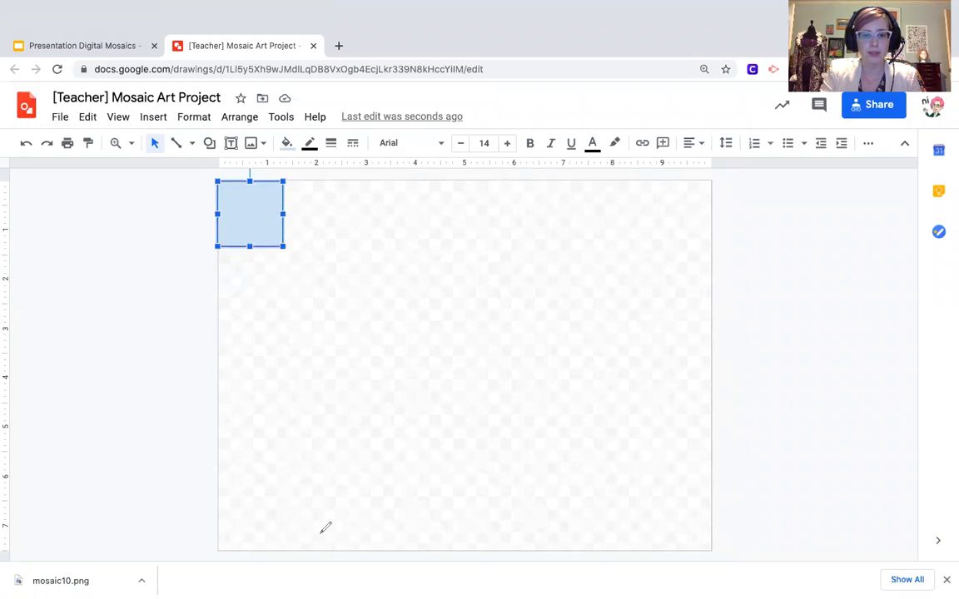
mouse_move(278, 235)
left_mouse_down()
mouse_move(282, 261)
mouse_move(301, 232)
left_mouse_up()
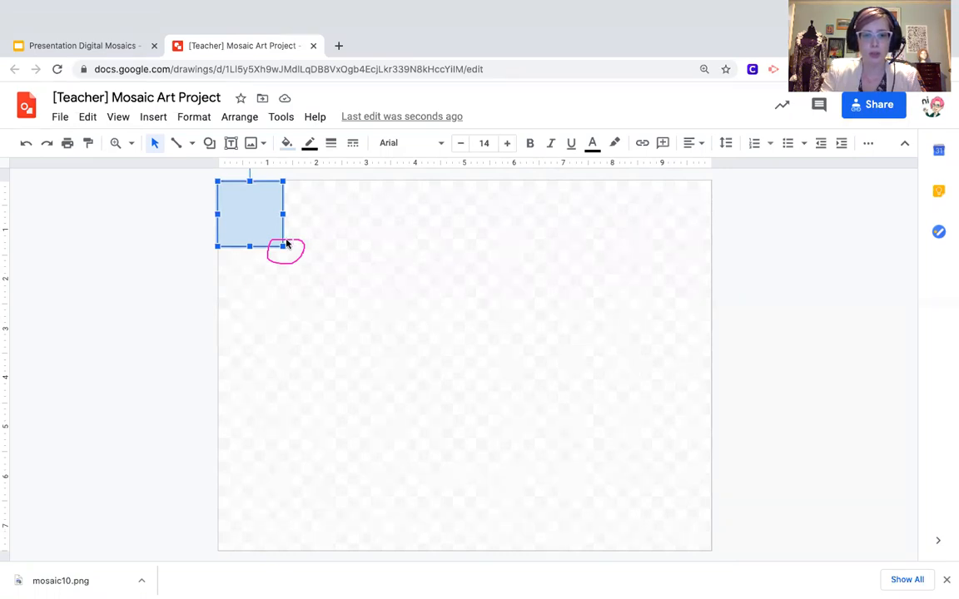
left_click_drag(268, 222, 618, 429)
left_click_drag(620, 289, 696, 288)
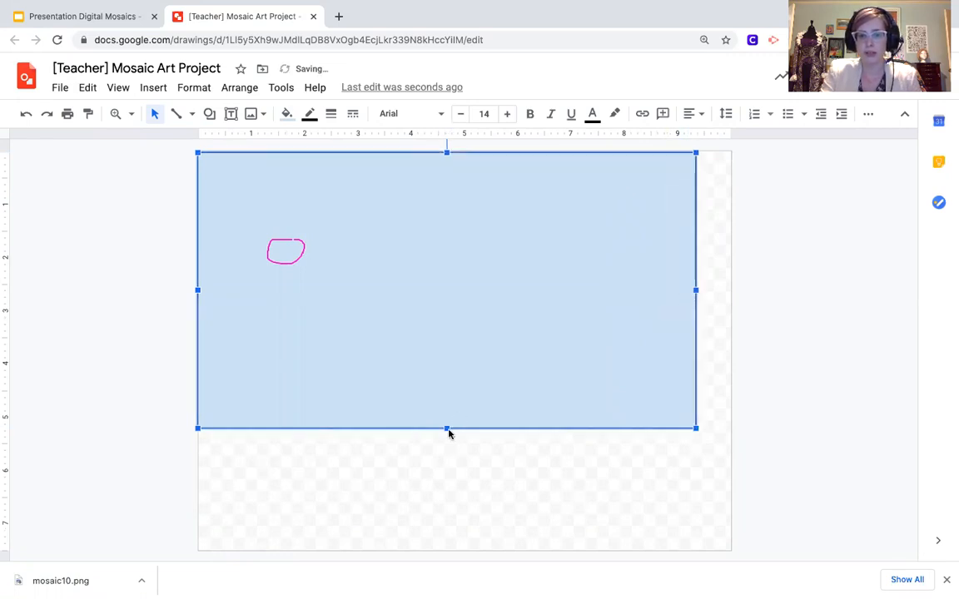
left_click_drag(447, 429, 447, 463)
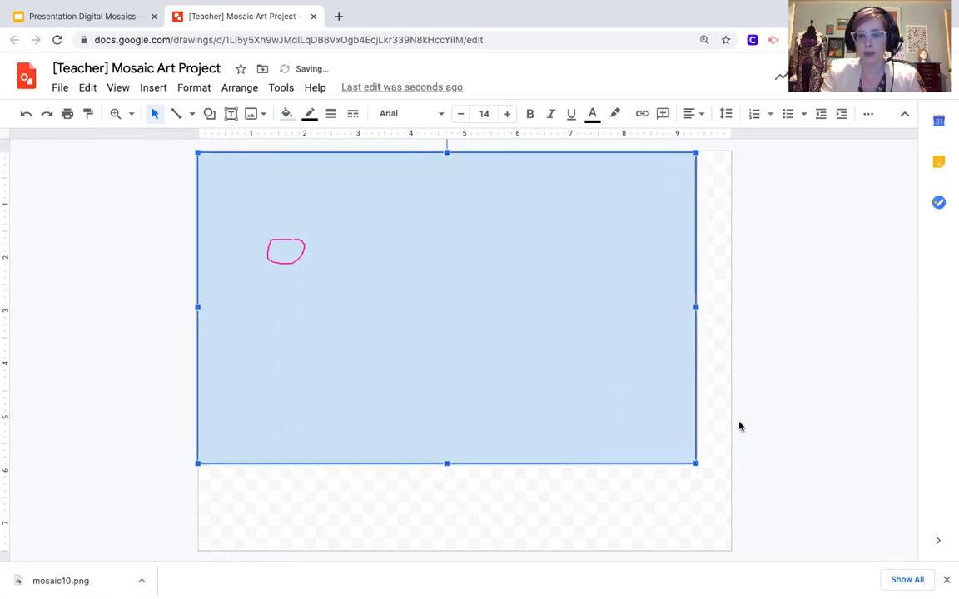
mouse_move(731, 550)
left_mouse_down()
mouse_move(726, 540)
mouse_move(730, 551)
left_mouse_up()
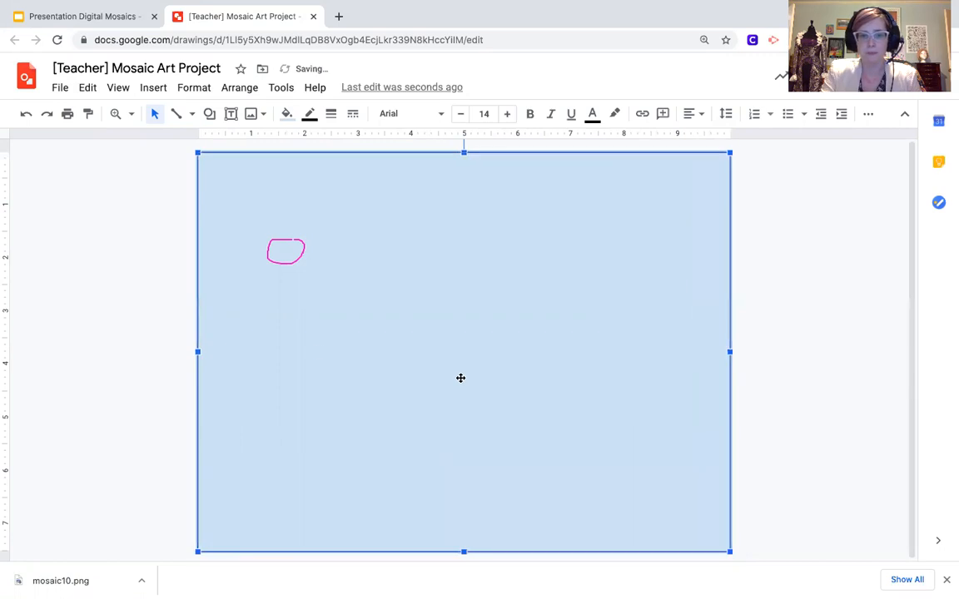
Step: Fill the full-page background rectangle with solid dark grey
left_click(320, 555)
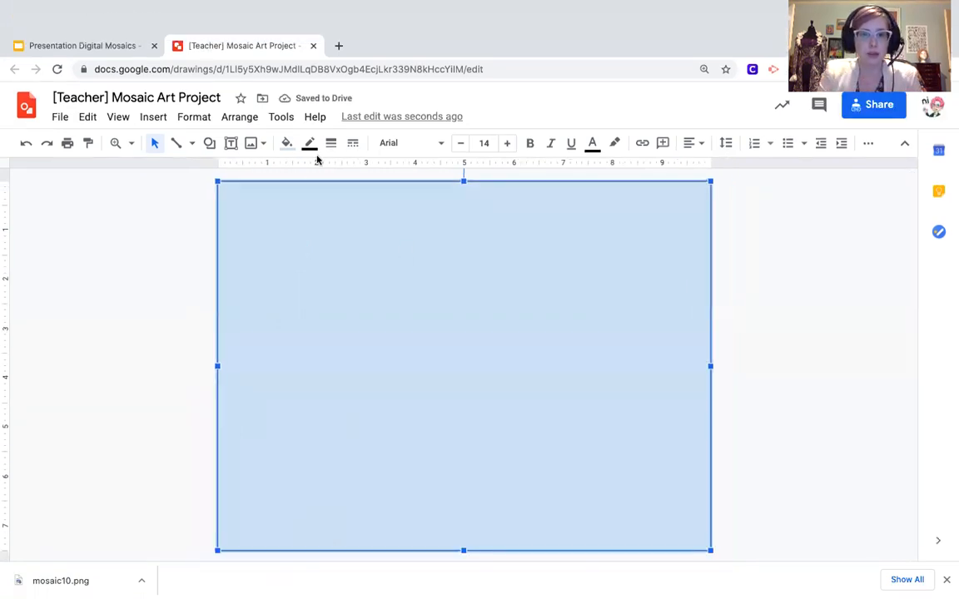
left_click(284, 118)
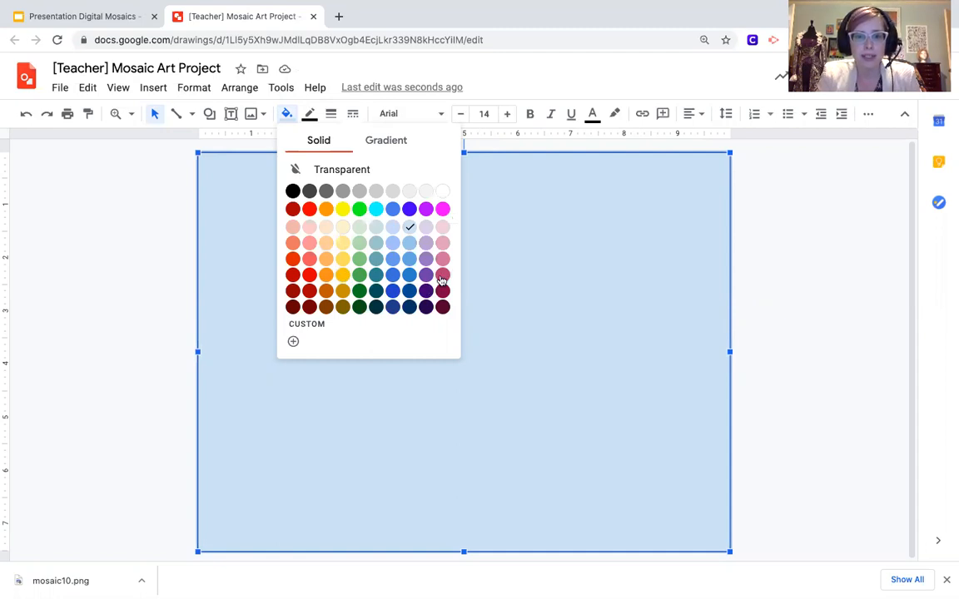
left_click(325, 192)
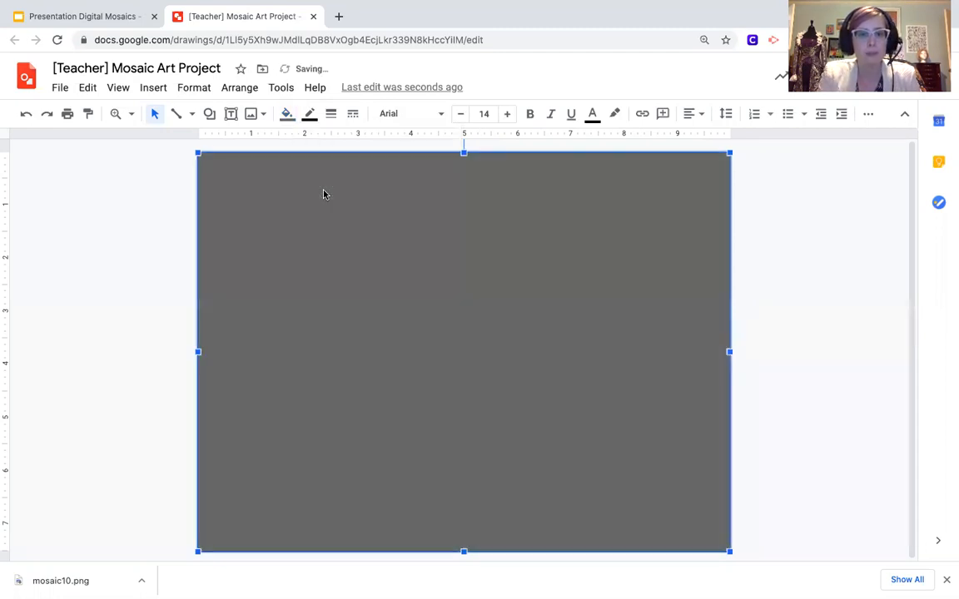
Step: Return to the "Presentation Digital Mosaics" slides and examine the example mosaic backgrounds on slides 3 to 6
left_click(109, 22)
scroll(143, 253, "up", 3)
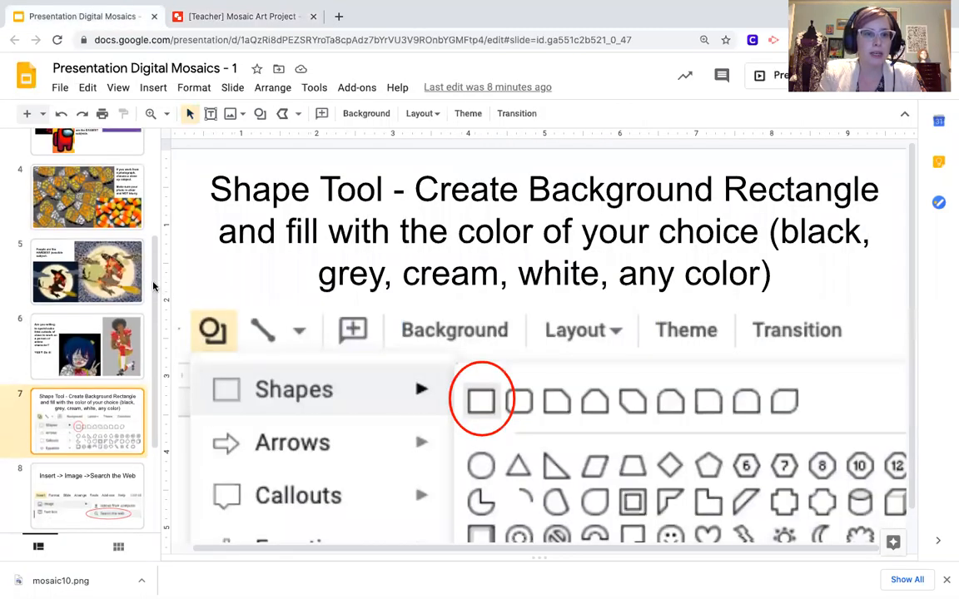
scroll(94, 264, "up", 1)
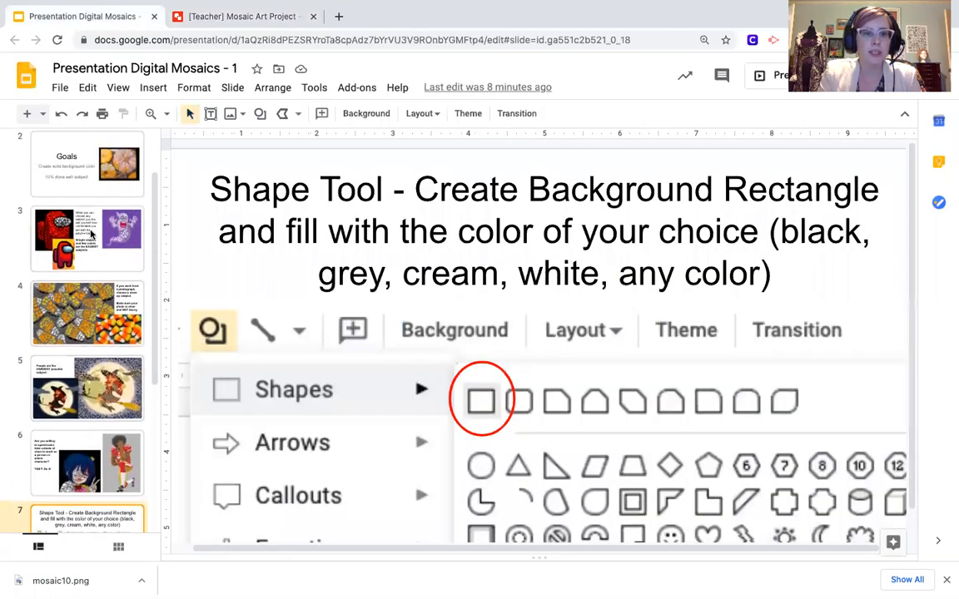
left_click(91, 236)
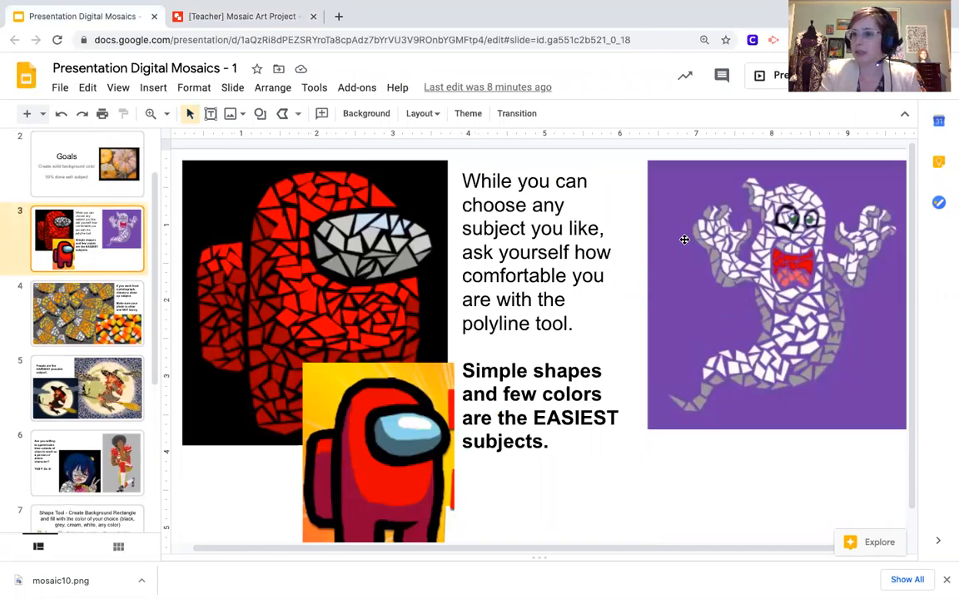
left_click(418, 192)
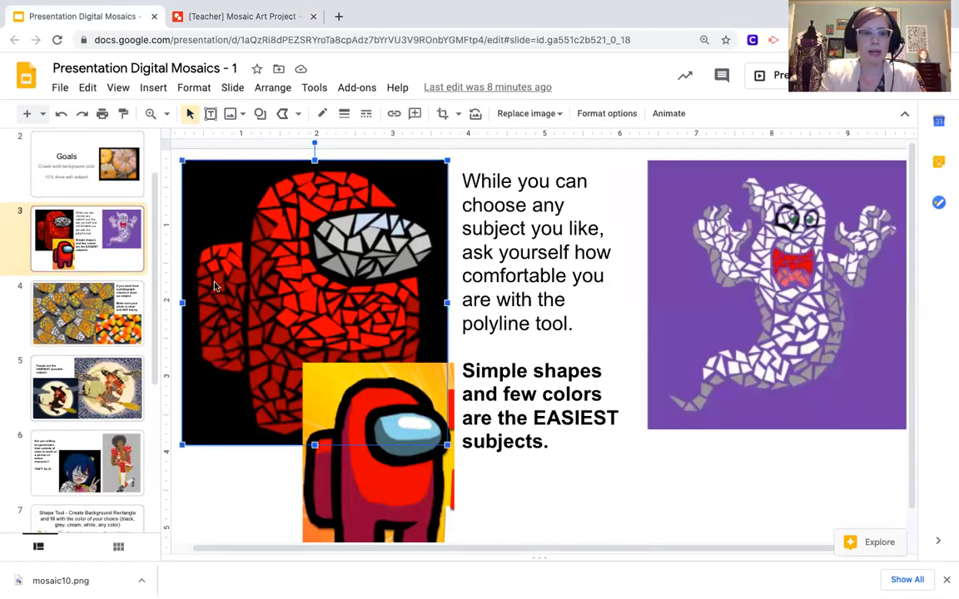
left_click(94, 309)
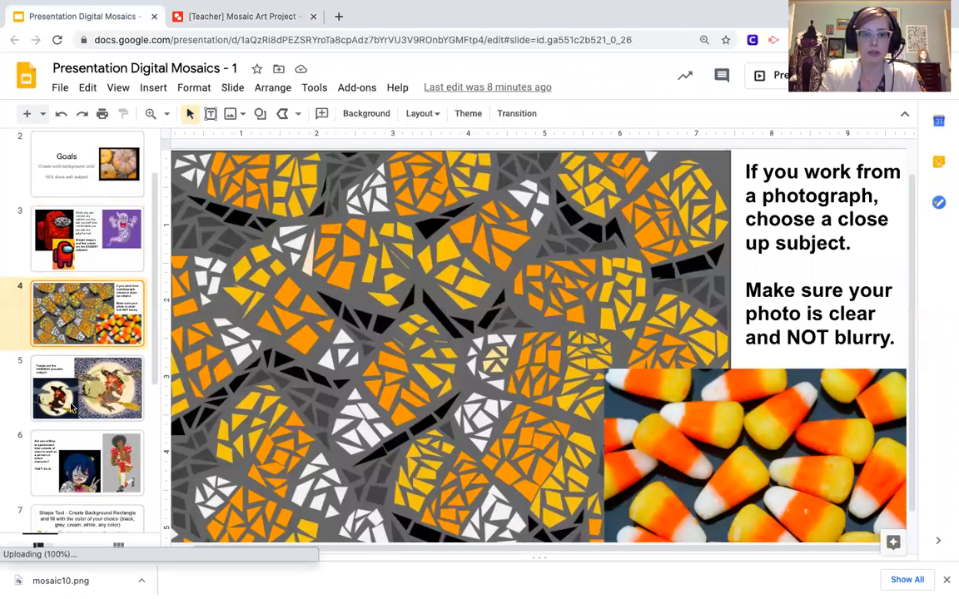
left_click(67, 368)
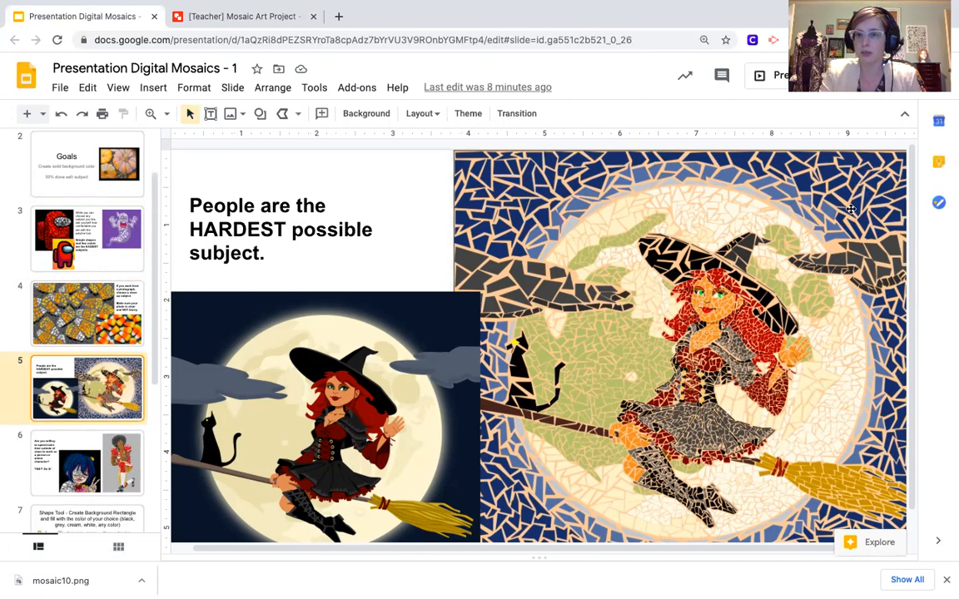
left_click(140, 468)
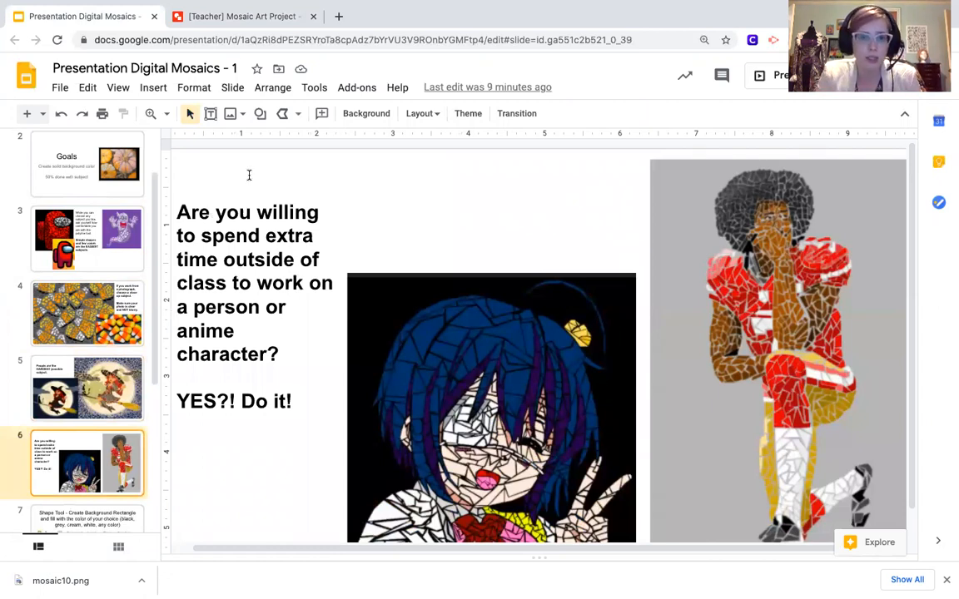
Step: Return to the "[Teacher] Mosaic Art Project" drawing and add an empty text box starting in the blank area left of the canvas
left_click(220, 19)
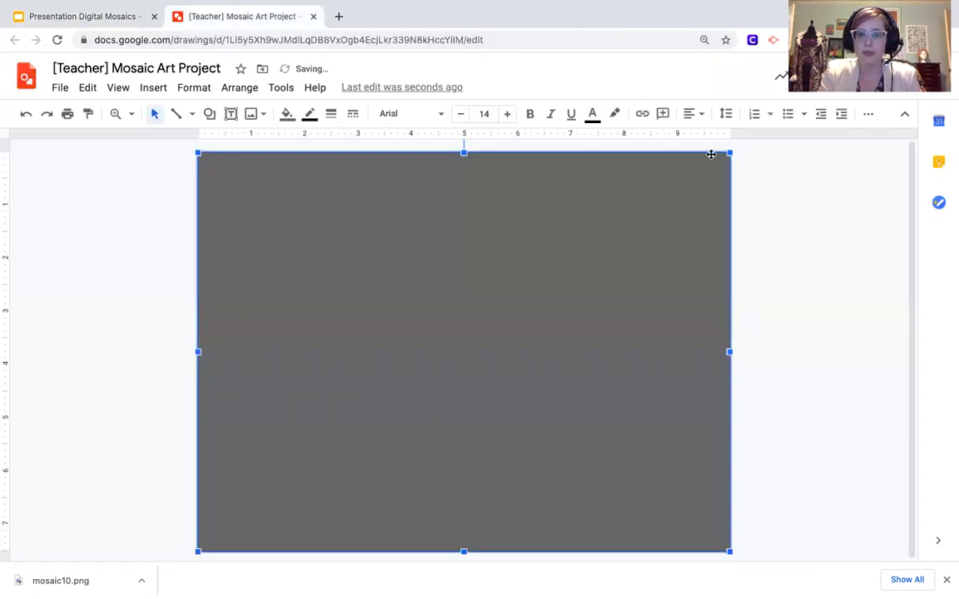
left_click(768, 226)
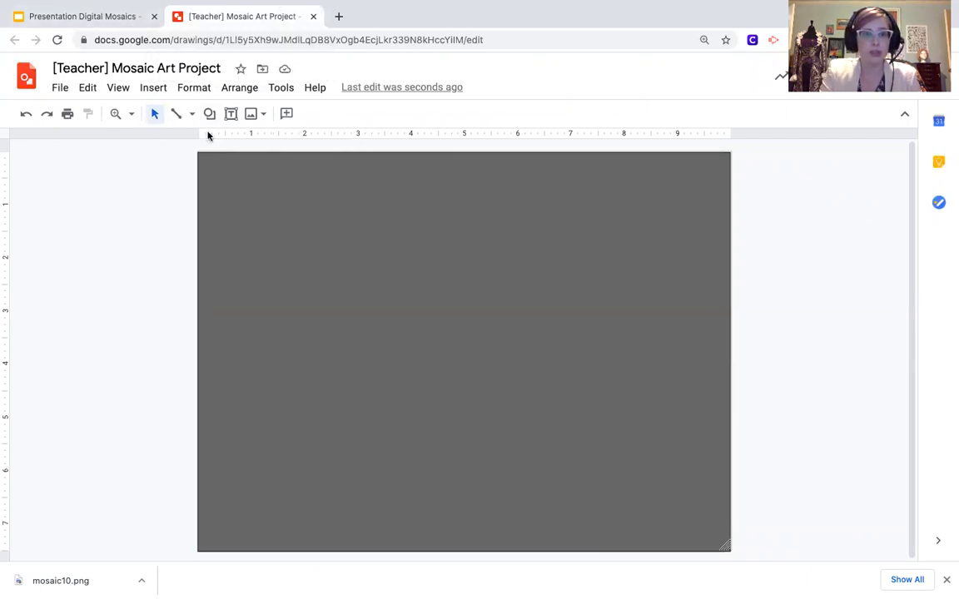
left_click(232, 114)
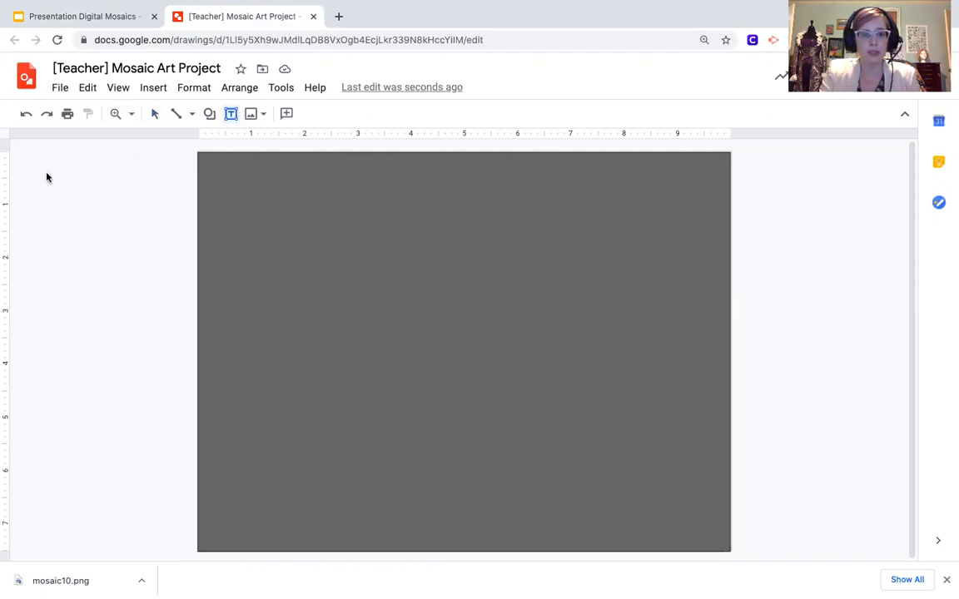
left_click(47, 180)
left_click(47, 190)
left_click(73, 219)
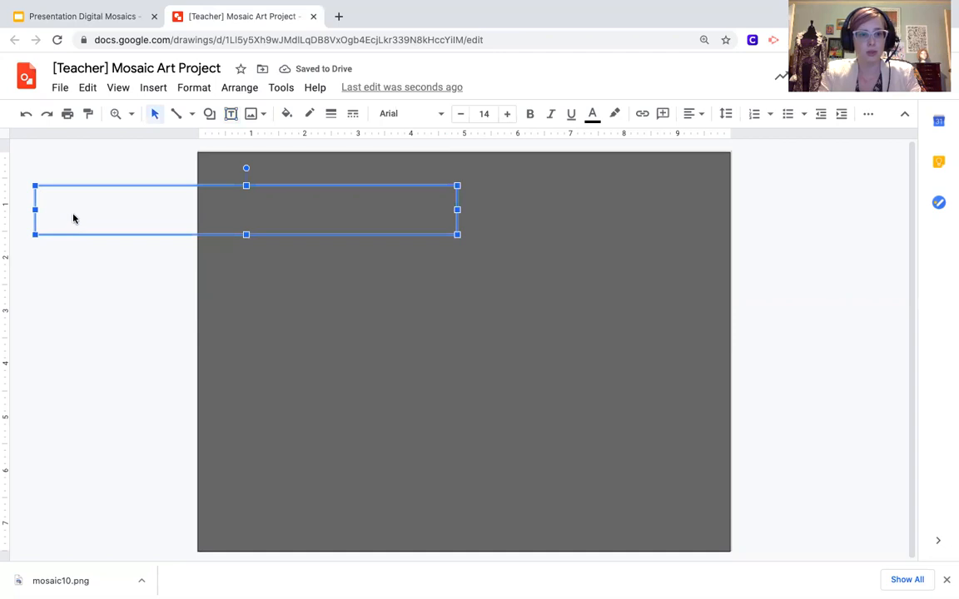
key("Delete")
key("ctrl+z")
Step: Write a numbered list with "Background rectangle" and "Insert Image", narrowing the text box so it ends at the canvas's left edge
type("1. Backg")
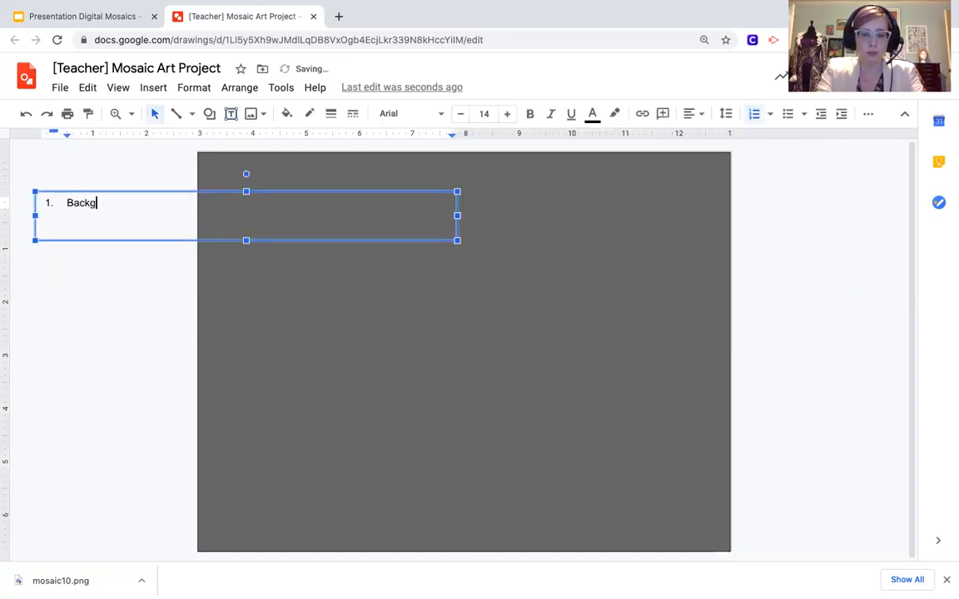
type("round rectangle")
key("Return")
left_click_drag(453, 213, 198, 213)
type("Insert Image")
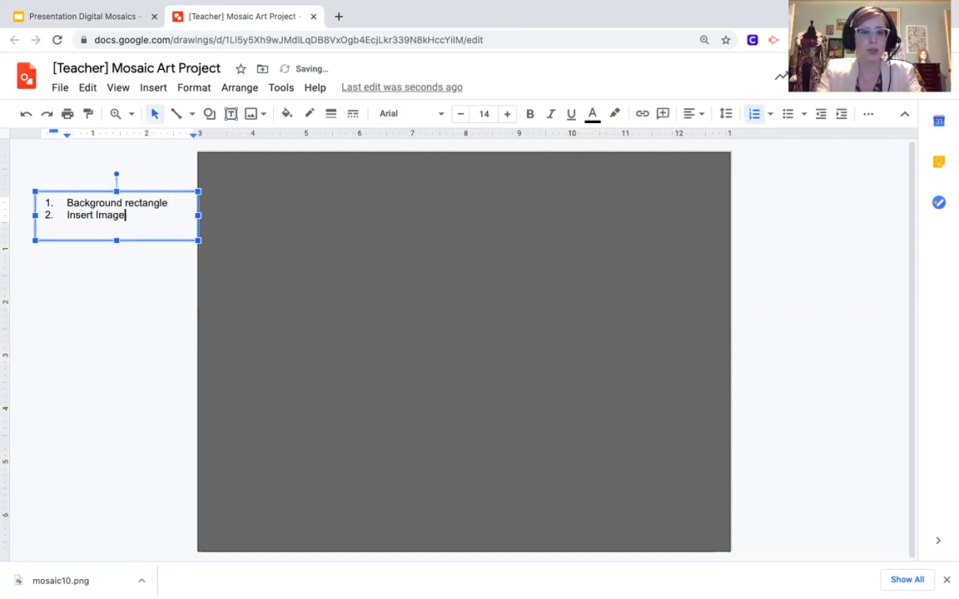
Step: Search the web for "butterfly" images to insert into the drawing
left_click(151, 89)
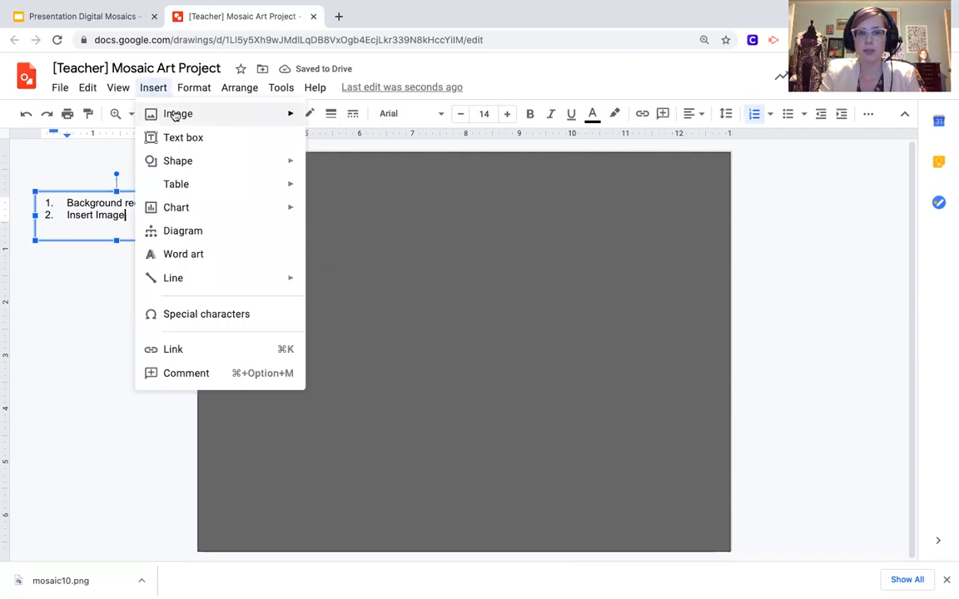
mouse_move(166, 113)
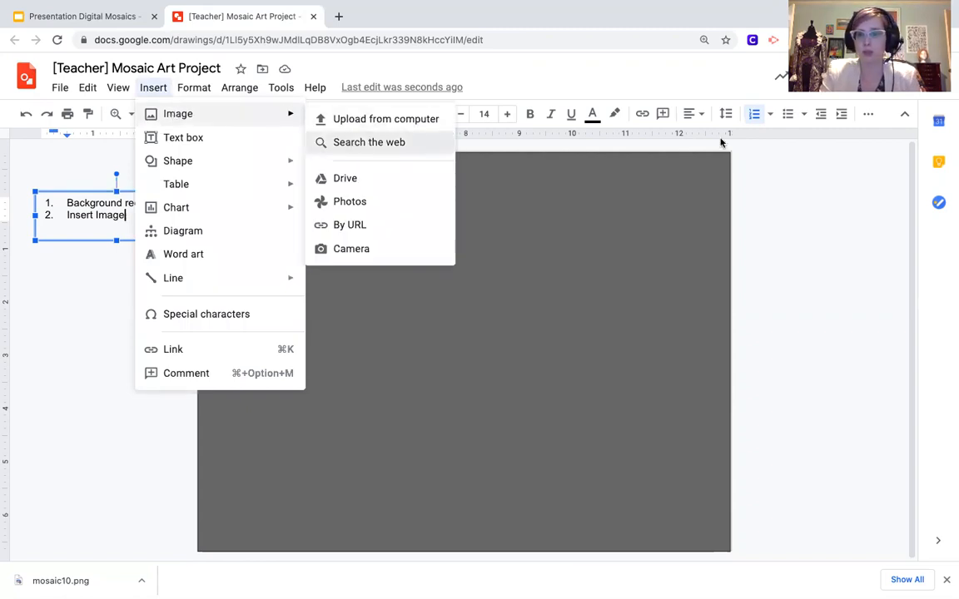
left_click(369, 143)
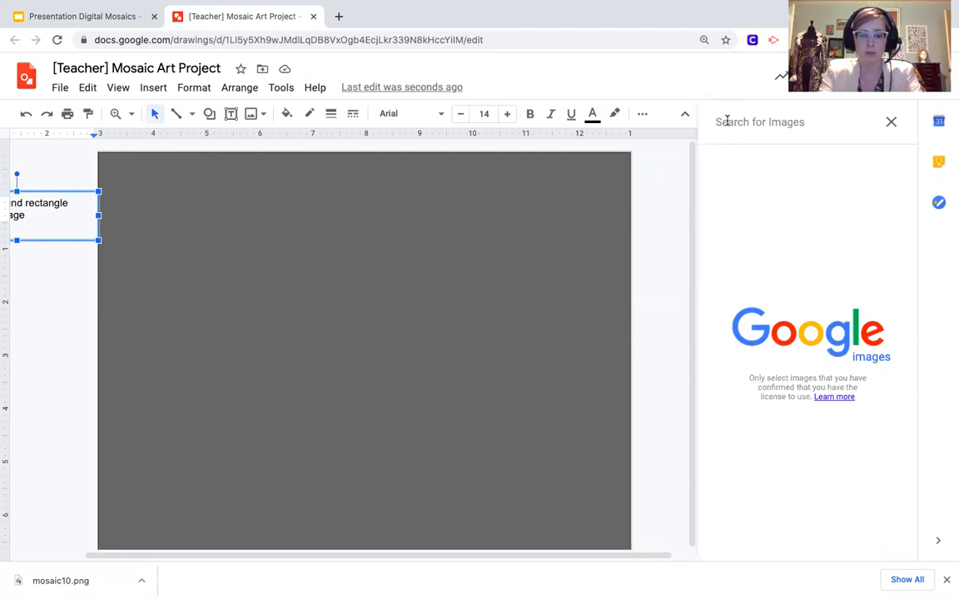
type("butterfly")
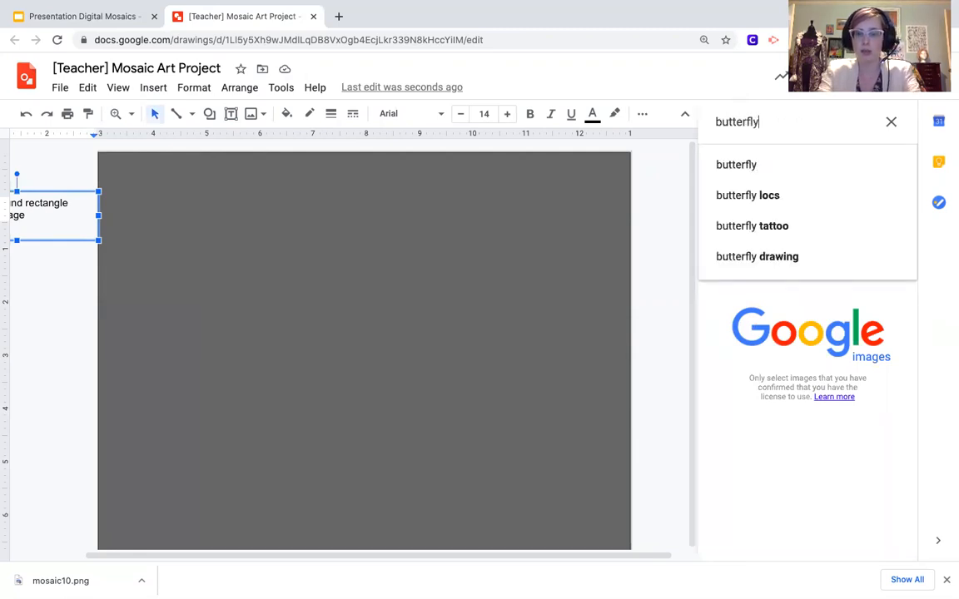
key("Return")
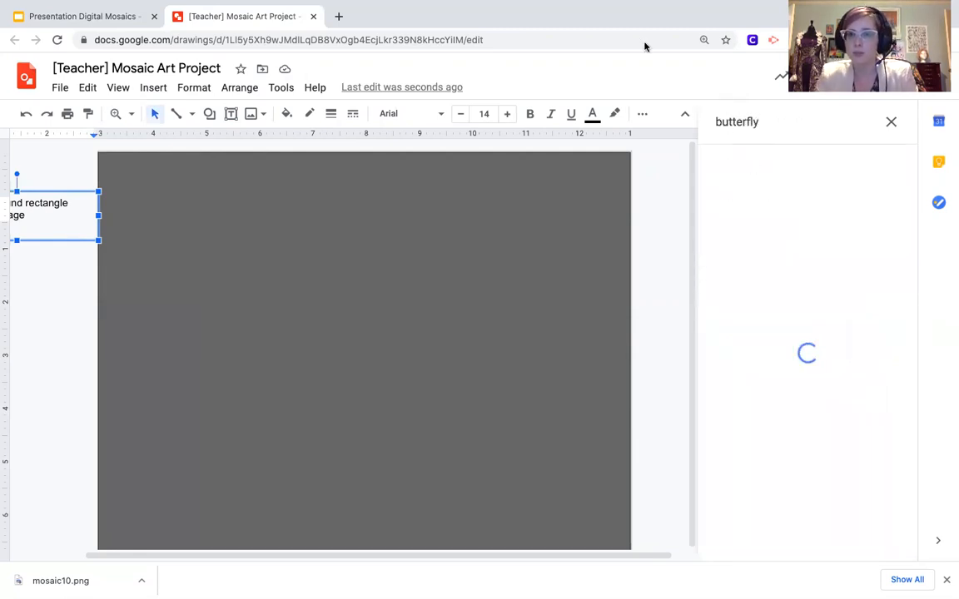
Step: Select the side-view photo of an orange monarch butterfly on a red flower from the image results
scroll(772, 373, "down", 5)
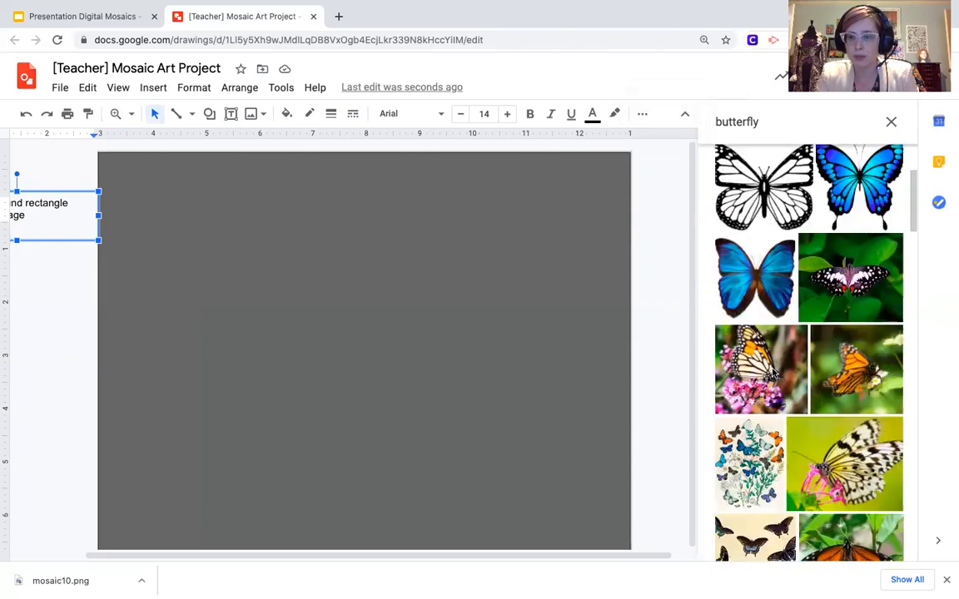
scroll(773, 373, "down", 5)
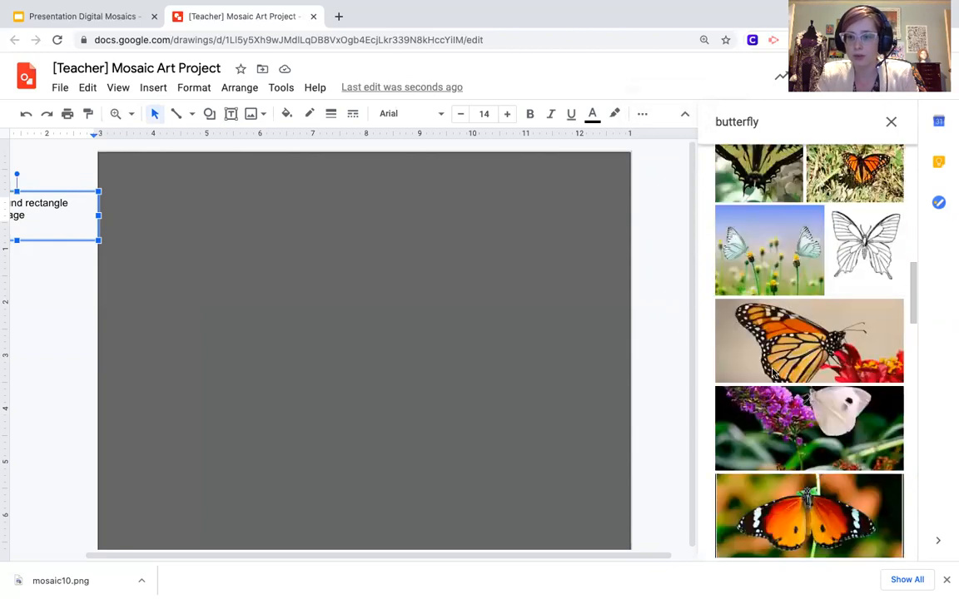
scroll(806, 249, "down", 1)
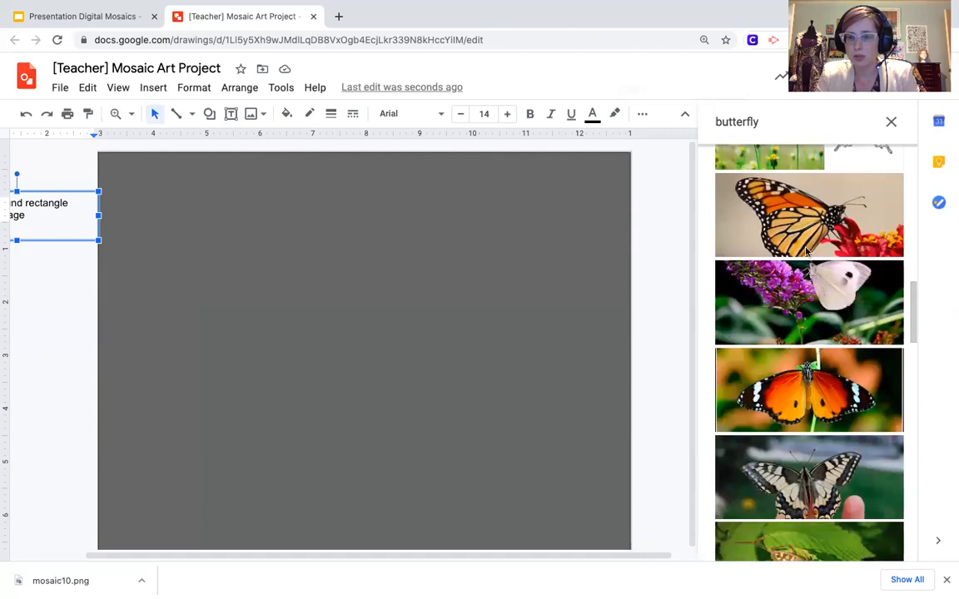
left_click(813, 229)
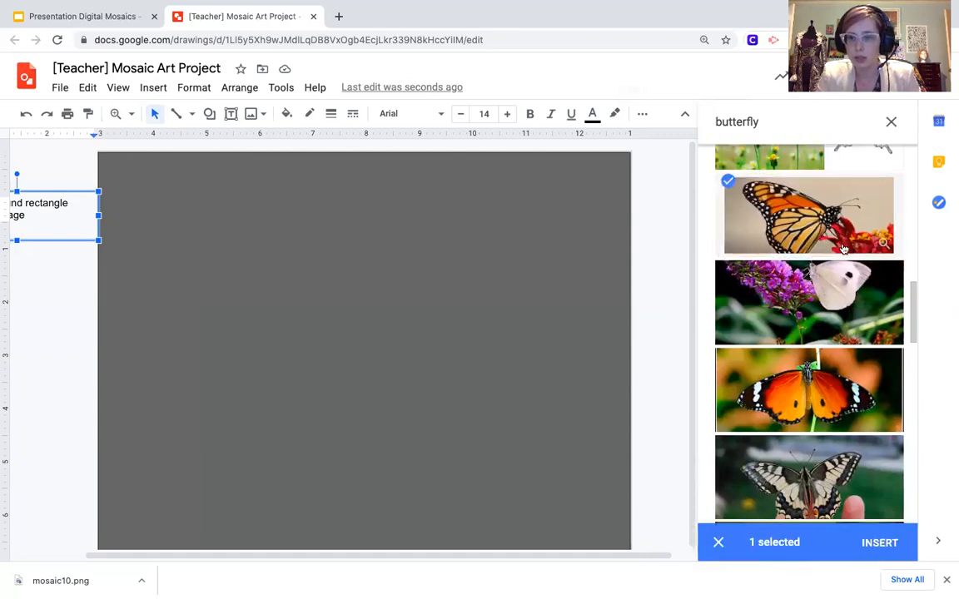
Step: Compare the other butterfly image results with the selected monarch photo for clarity, size and simplicity as a mosaic subject
scroll(833, 333, "up", 3)
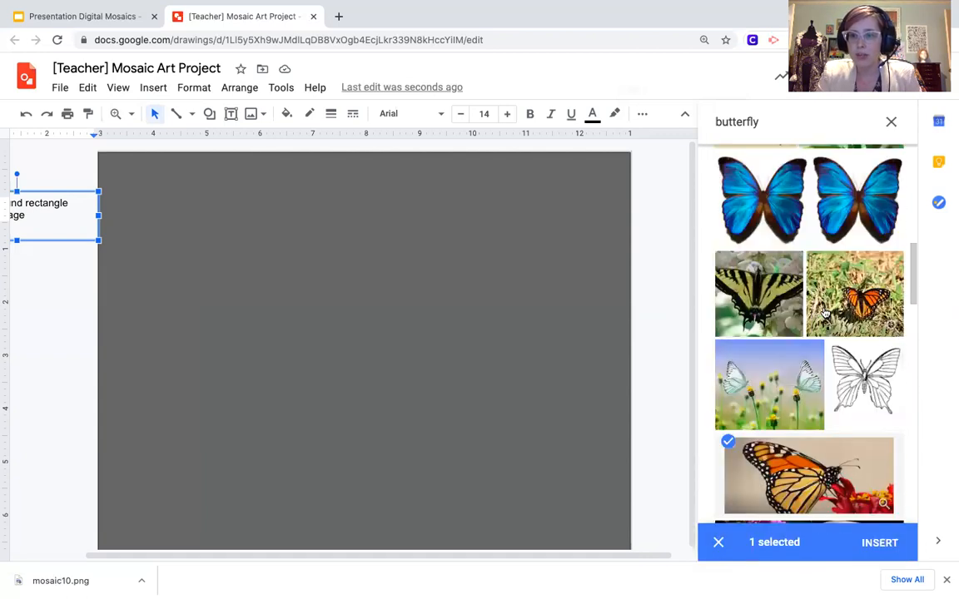
scroll(824, 312, "up", 5)
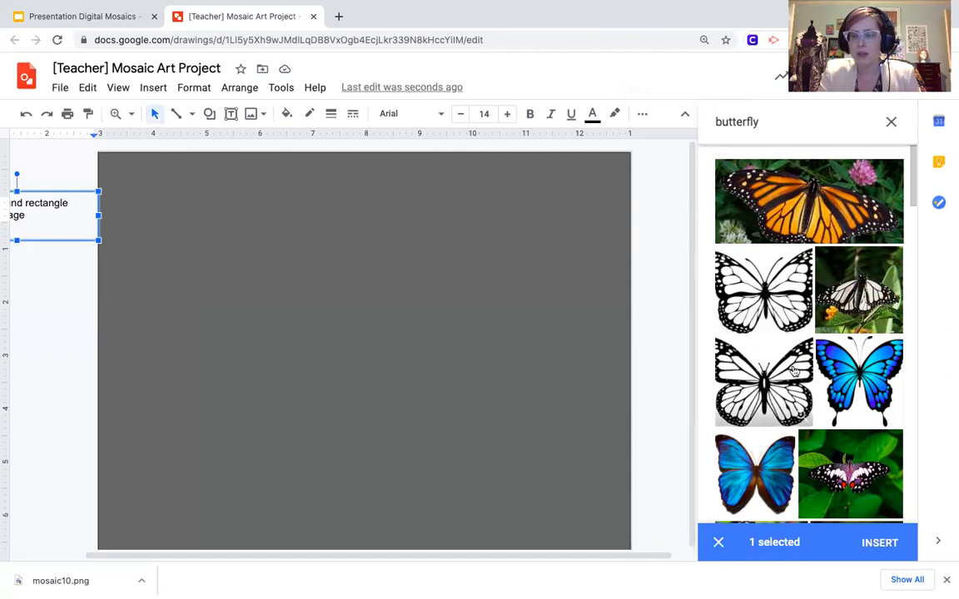
scroll(759, 416, "down", 2)
scroll(772, 358, "up", 2)
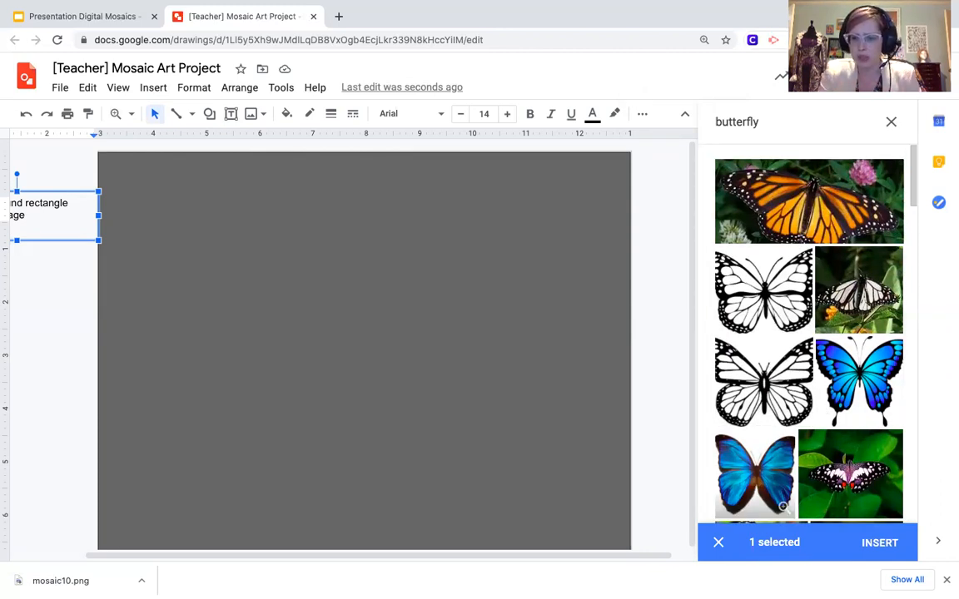
scroll(808, 466, "down", 3)
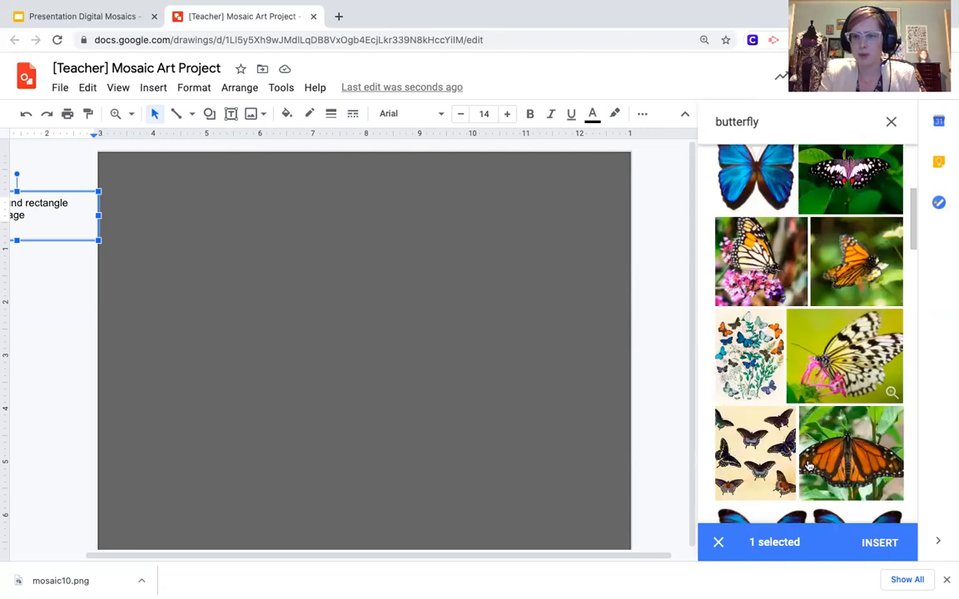
scroll(808, 466, "down", 2)
scroll(808, 466, "down", 2)
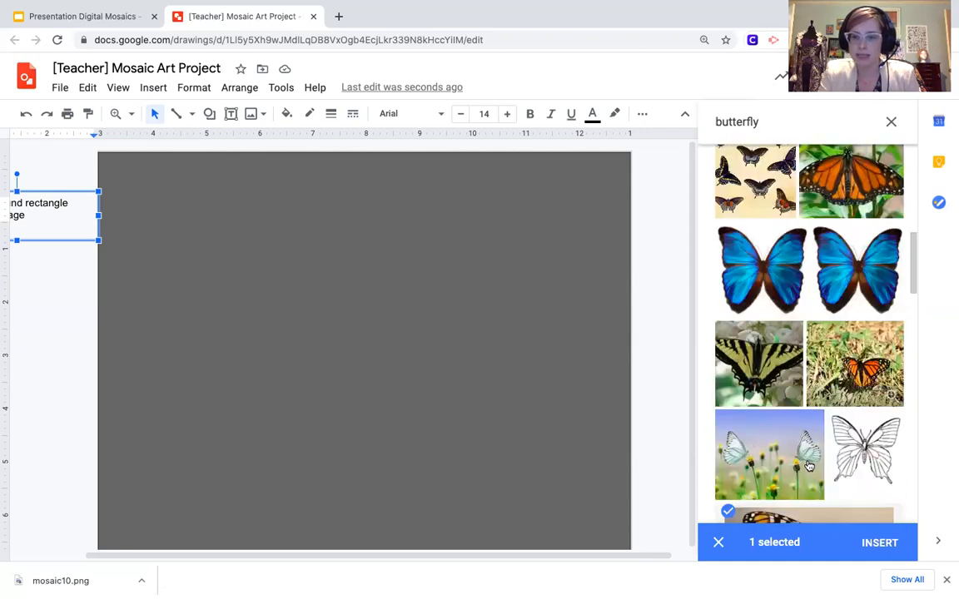
scroll(808, 466, "down", 3)
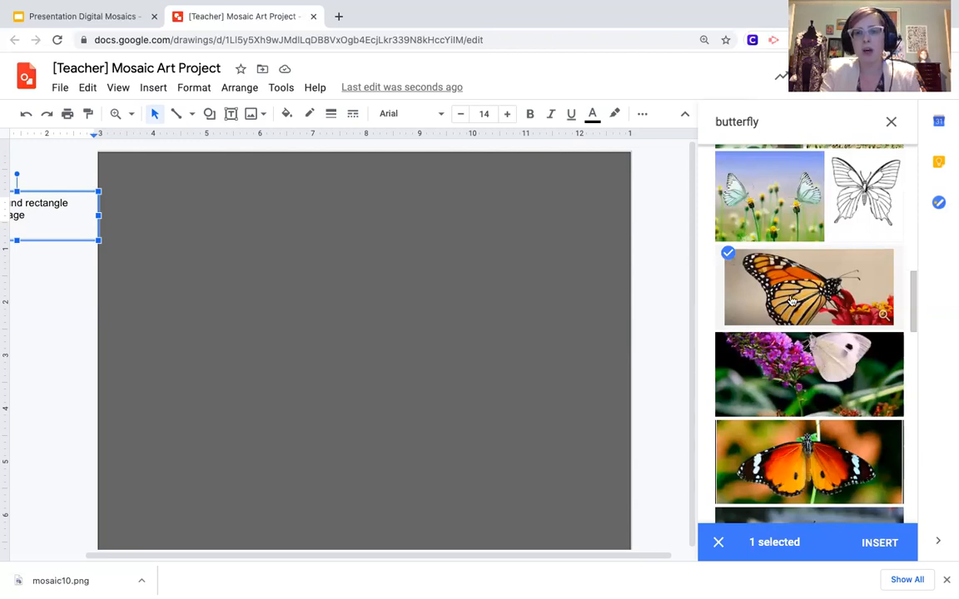
scroll(791, 301, "up", 1)
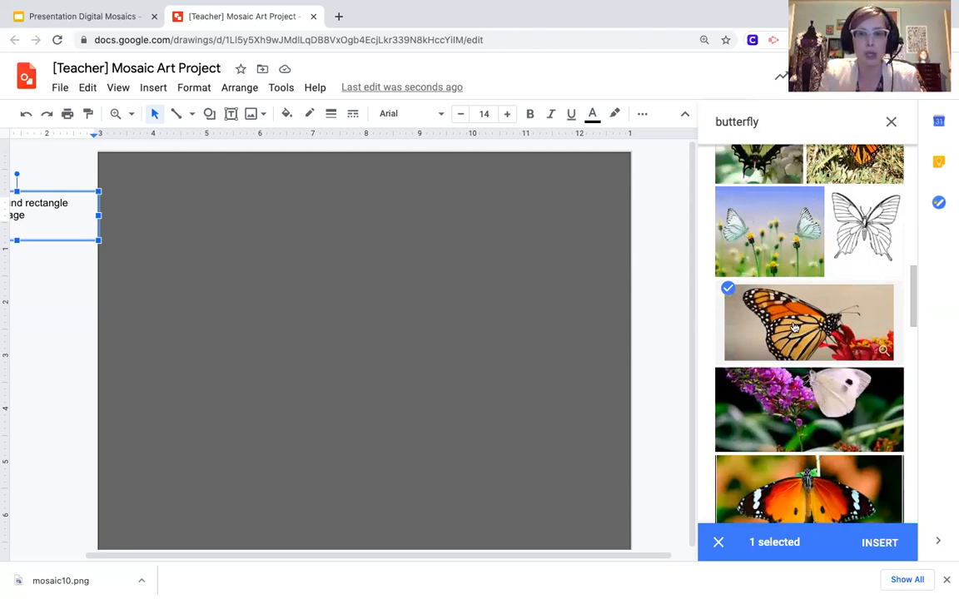
Step: Insert the selected monarch butterfly photo over the dark grey background rectangle and deselect it
left_click(878, 542)
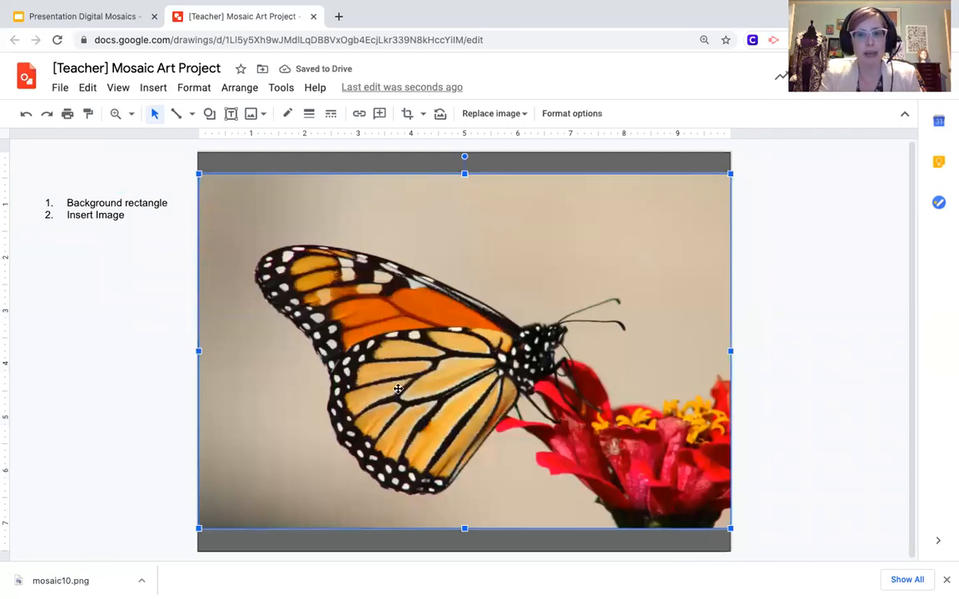
left_click(787, 294)
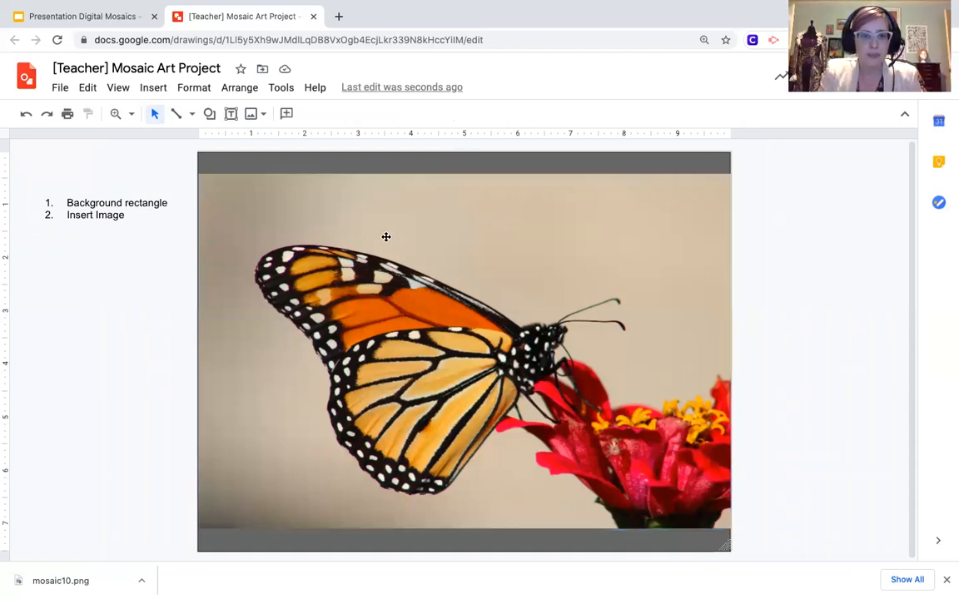
Step: Add "Poyline Tool to create mosaic" as the third item of the numbered list beside the canvas
left_click(134, 216)
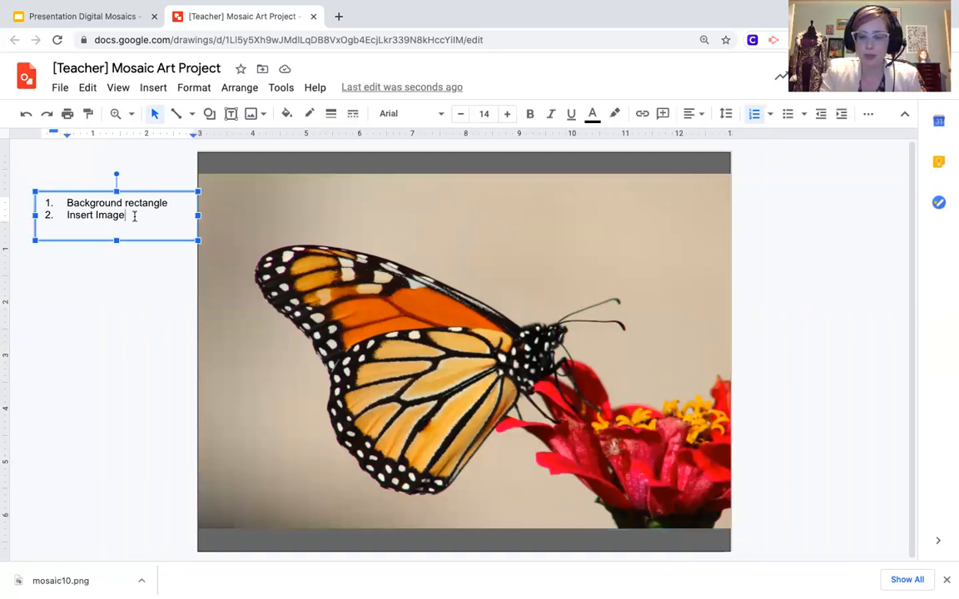
key("Return")
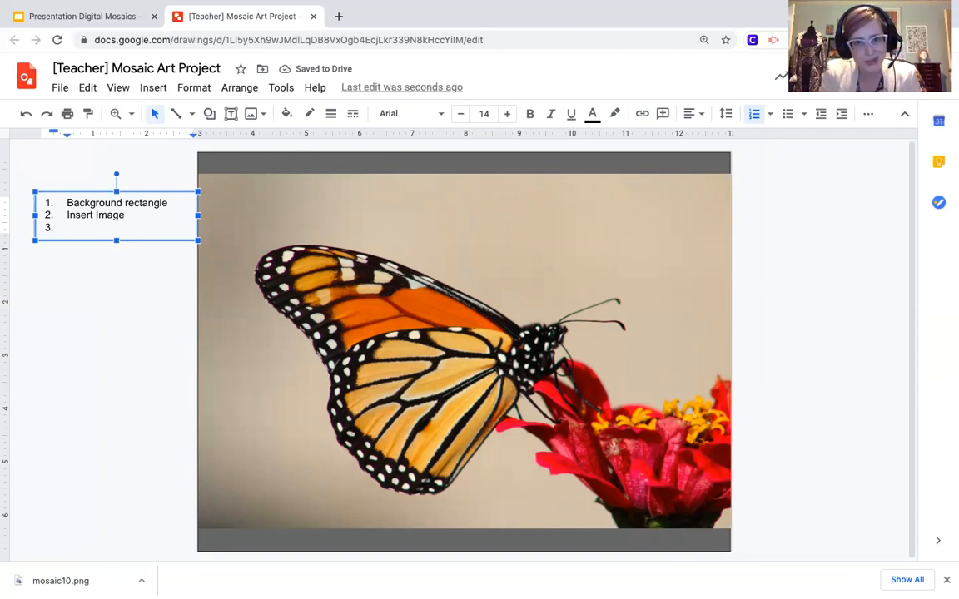
type("Poyline")
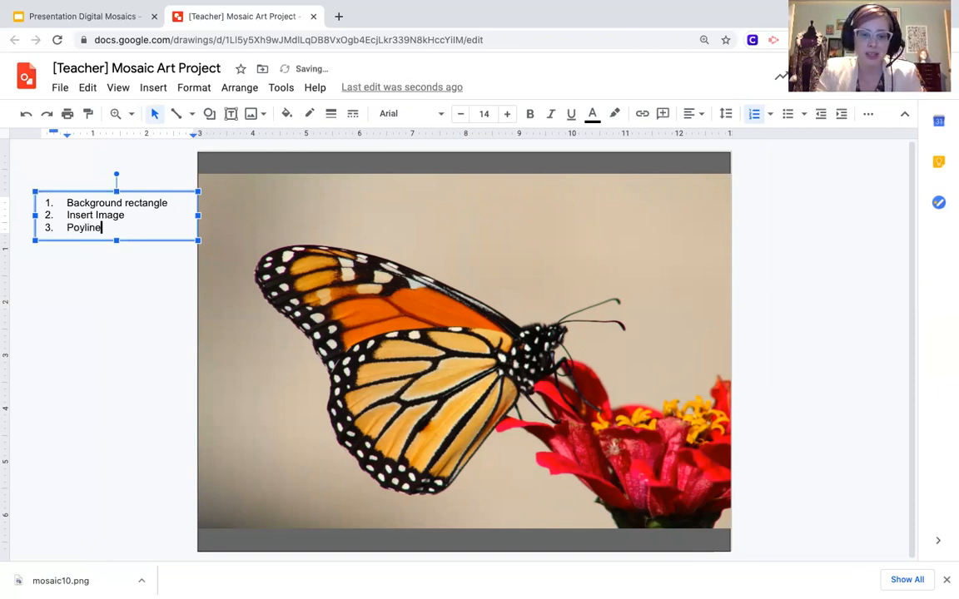
type(" Tool to create mois")
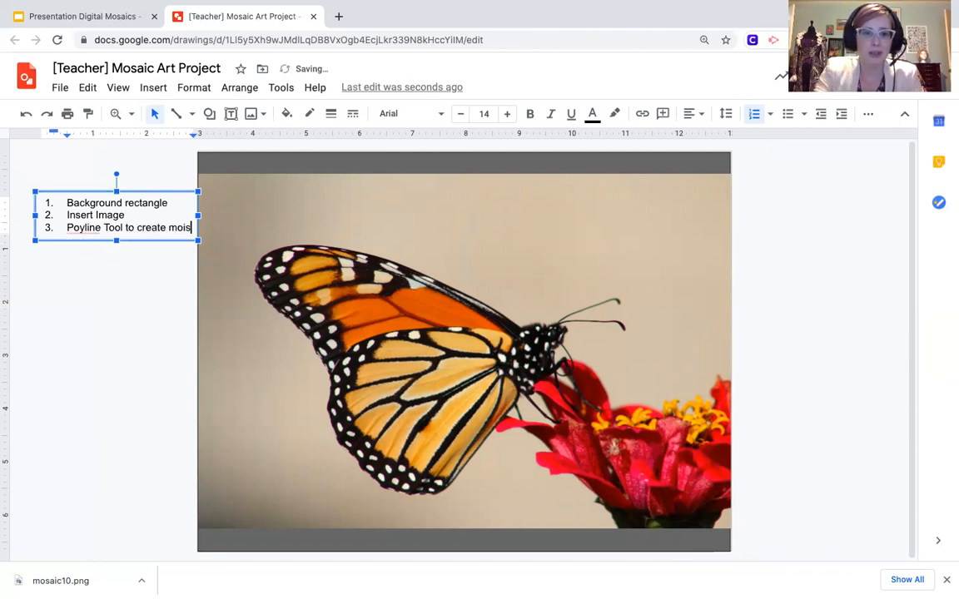
type("saic")
left_click(149, 335)
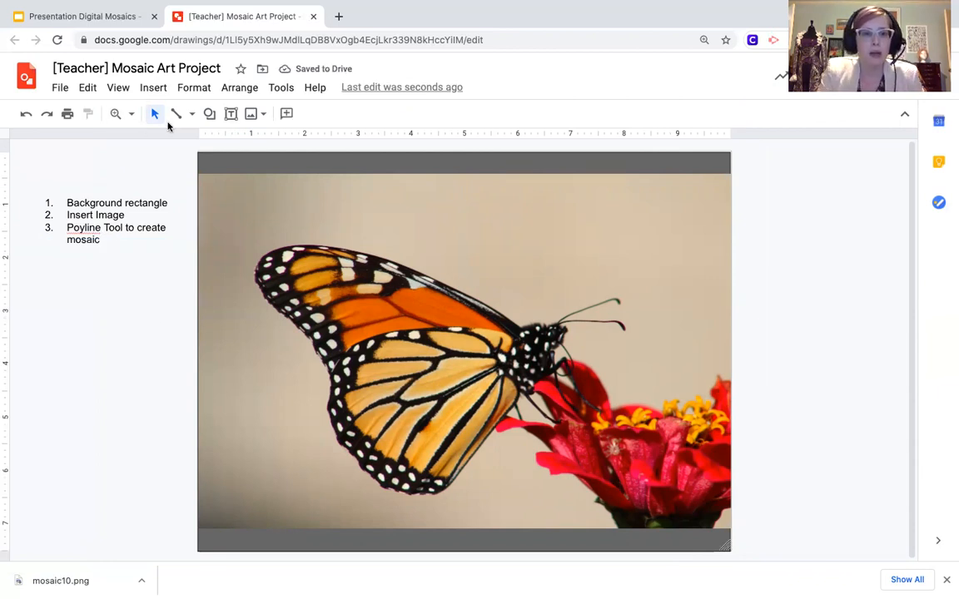
Step: Magnify the drawing to 200% and examine the butterfly's upper and lower wings up close
left_click(131, 114)
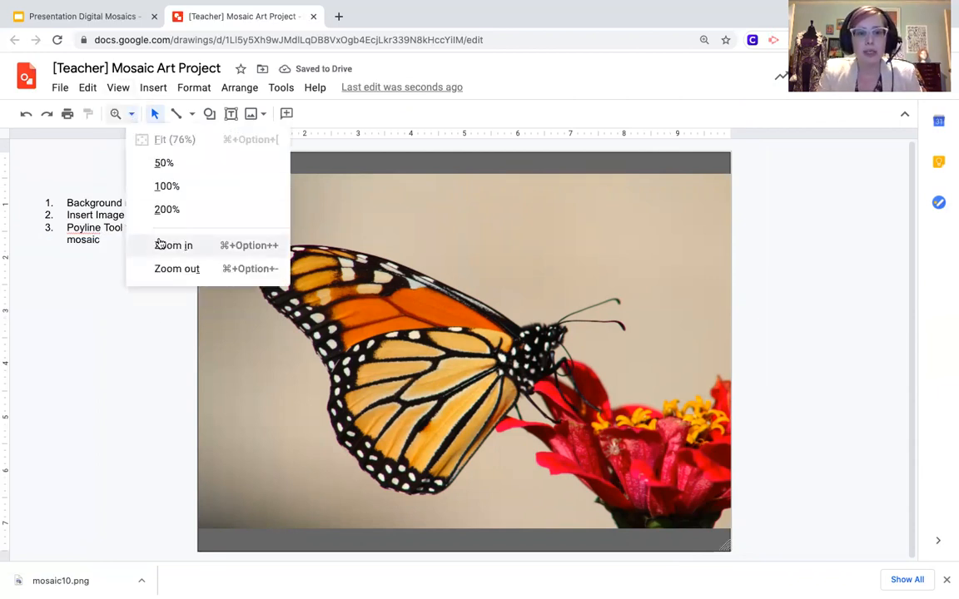
left_click(183, 213)
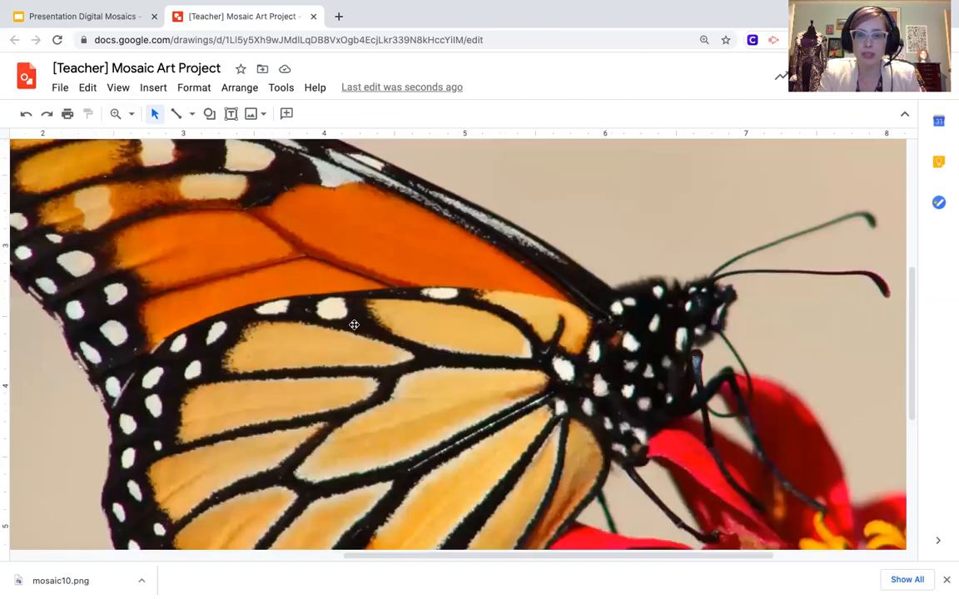
scroll(353, 325, "left", 3)
scroll(354, 325, "up", 2)
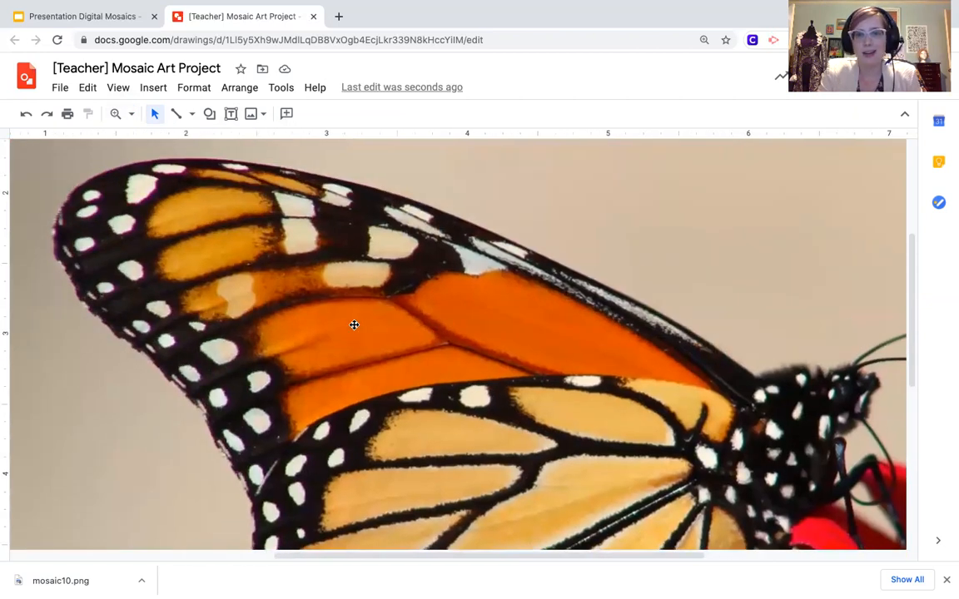
scroll(312, 322, "left", 3)
scroll(312, 321, "up", 1)
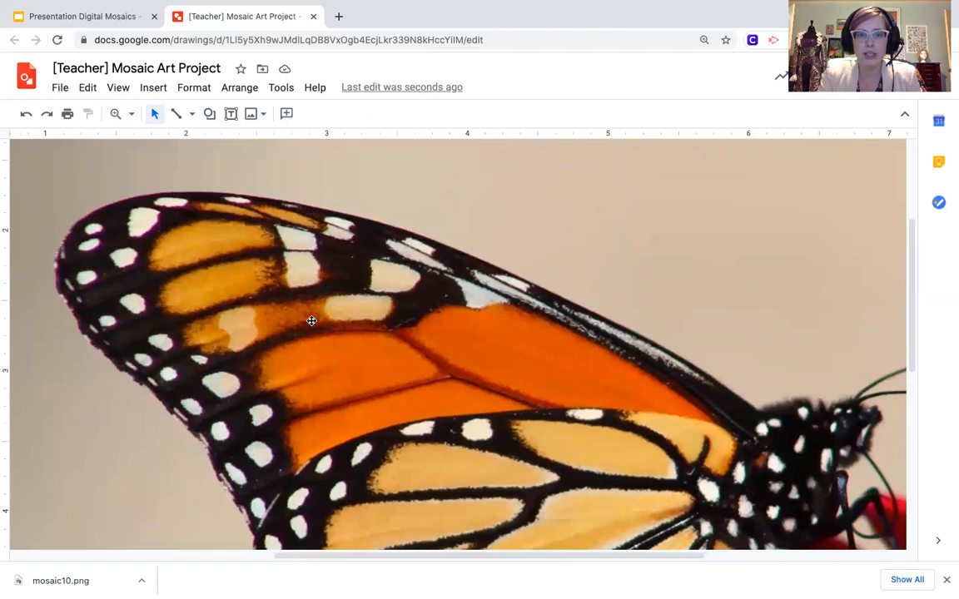
scroll(518, 380, "down", 5)
scroll(518, 381, "right", 2)
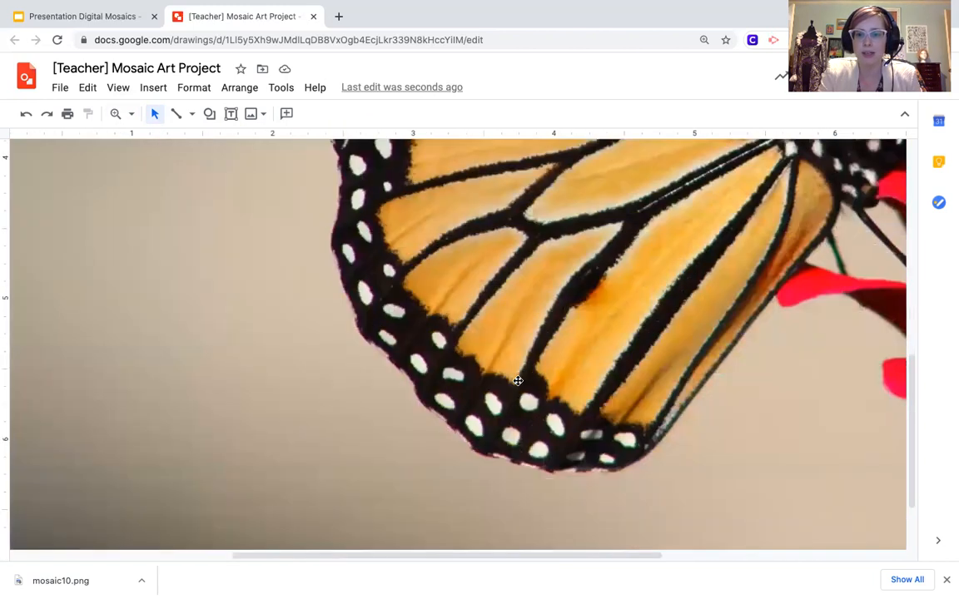
scroll(518, 380, "up", 5)
scroll(517, 380, "left", 2)
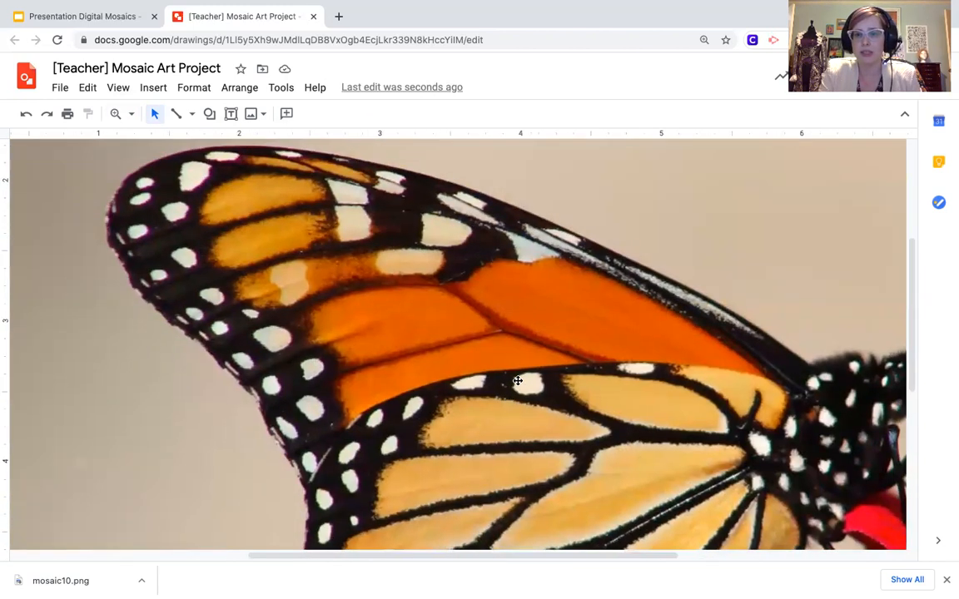
Step: Draw a practice triangle with the Polyline tool in the empty beige area above the butterfly's upper wing
scroll(517, 381, "up", 1)
scroll(518, 380, "right", 1)
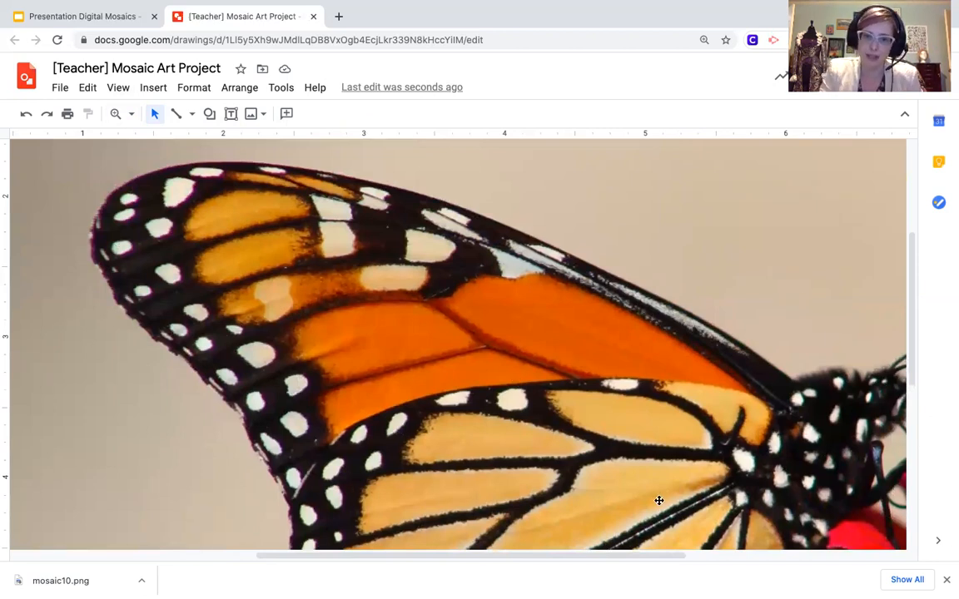
scroll(246, 240, "up", 6)
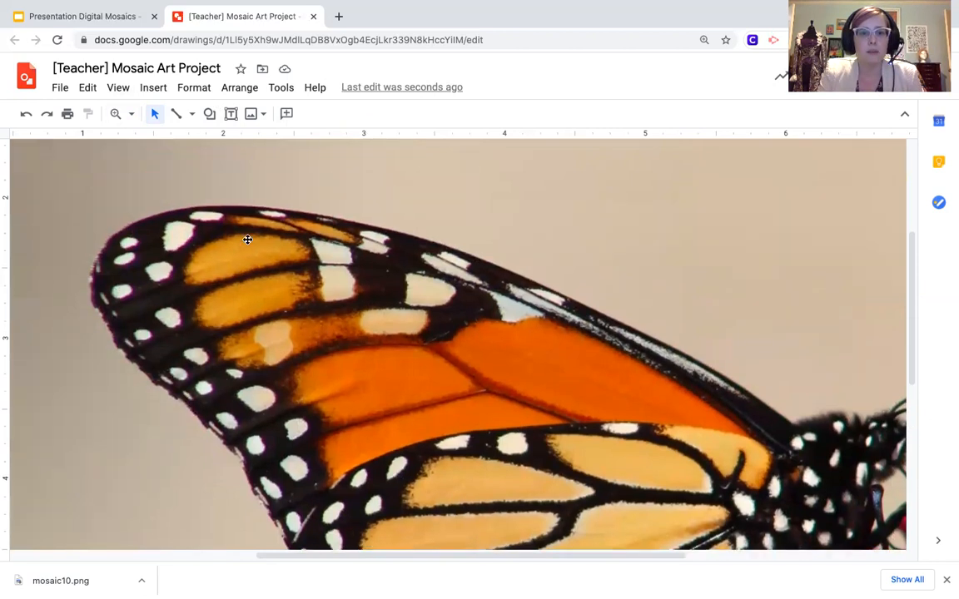
scroll(248, 239, "down", 5)
scroll(247, 239, "down", 3)
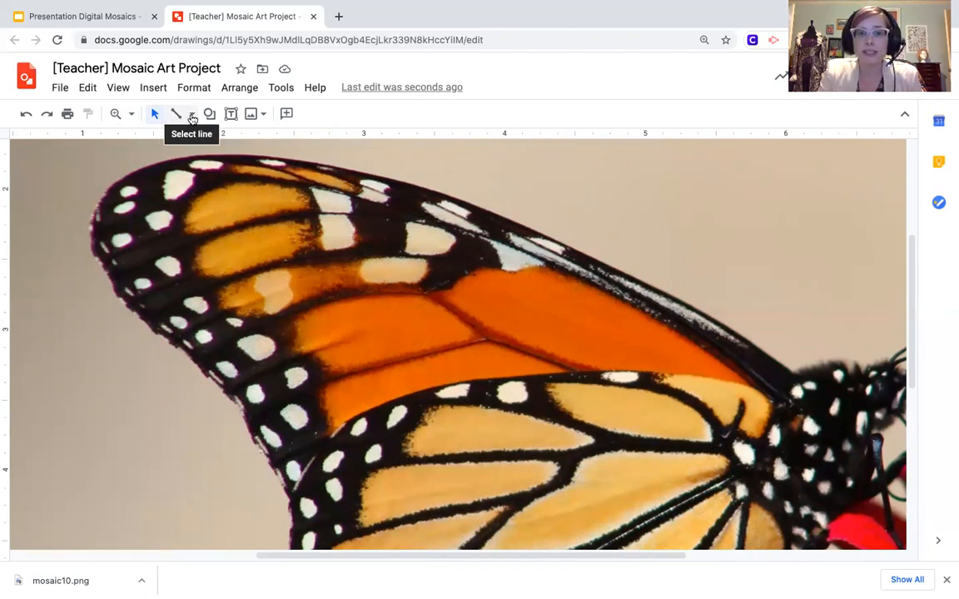
left_click(192, 116)
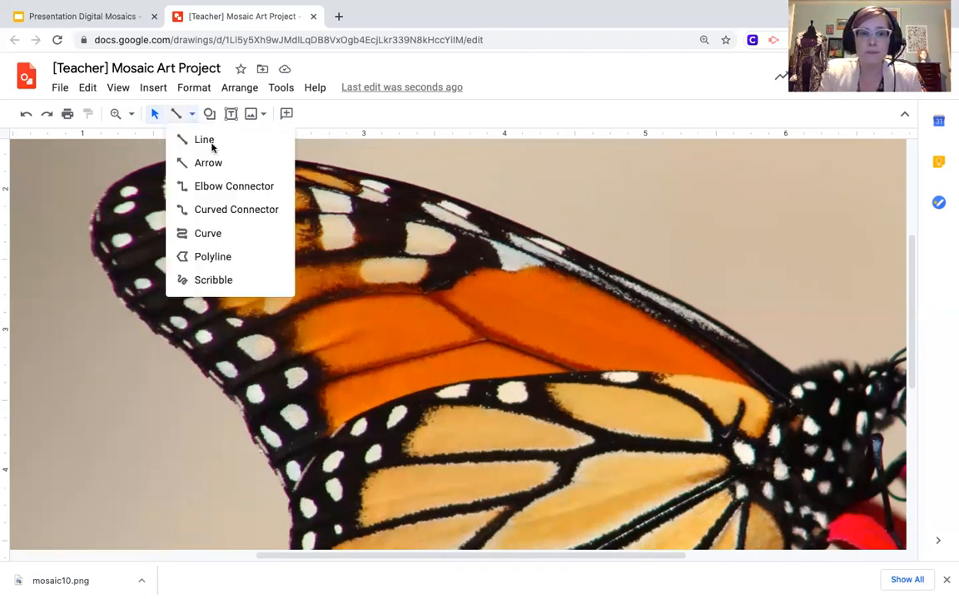
left_click(213, 257)
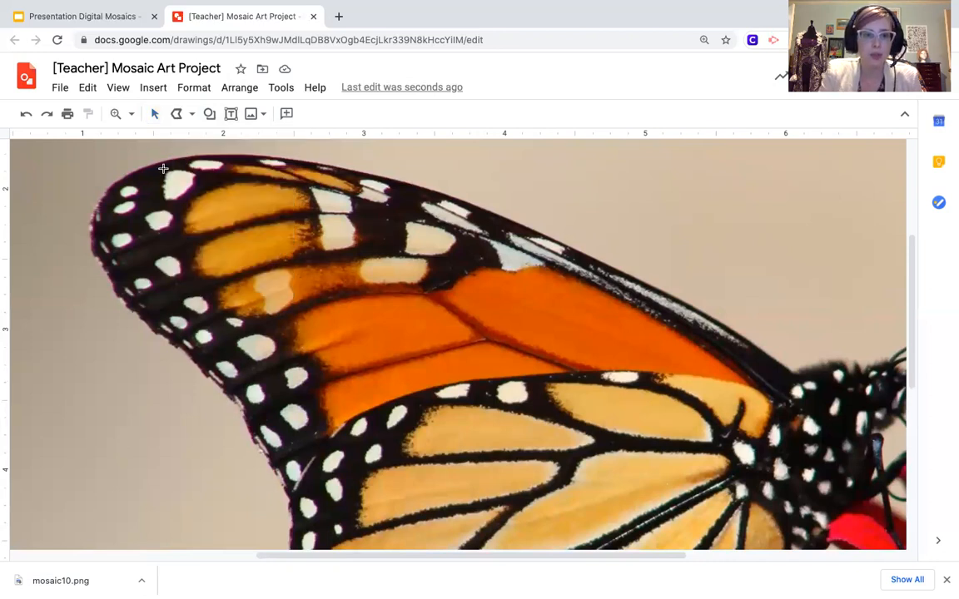
left_click(470, 171)
left_click(580, 158)
left_click(523, 192)
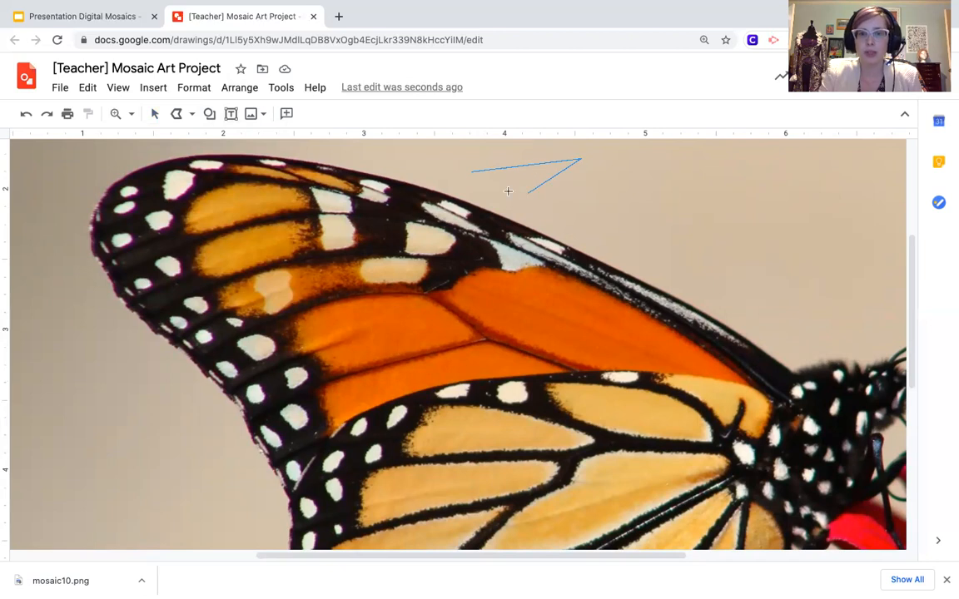
left_click(468, 171)
Step: Draw a second, narrow practice triangle beside the first one above the upper wing with the Polyline tool
left_click(193, 114)
left_click(198, 261)
left_click(192, 114)
left_click(229, 257)
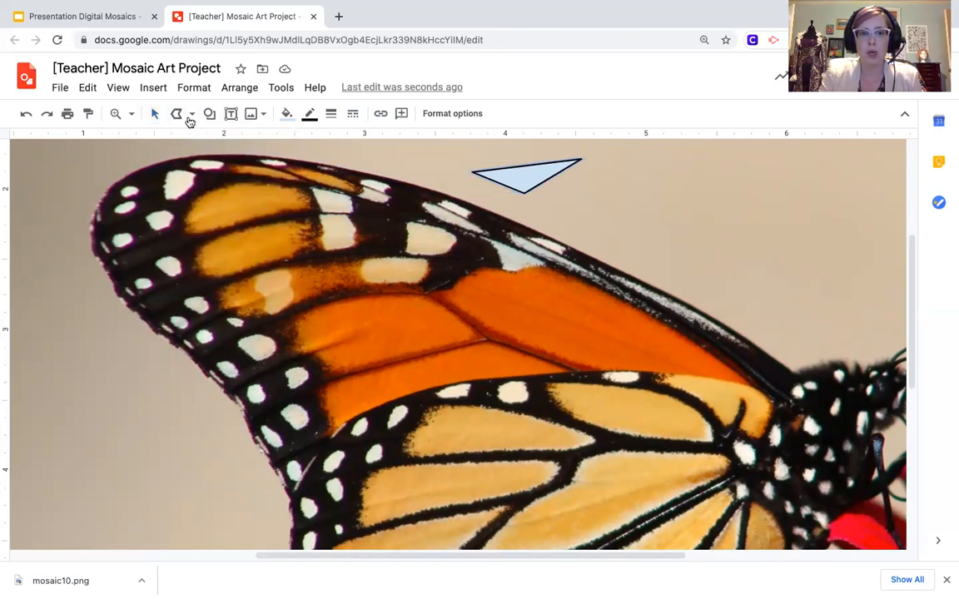
left_click(153, 113)
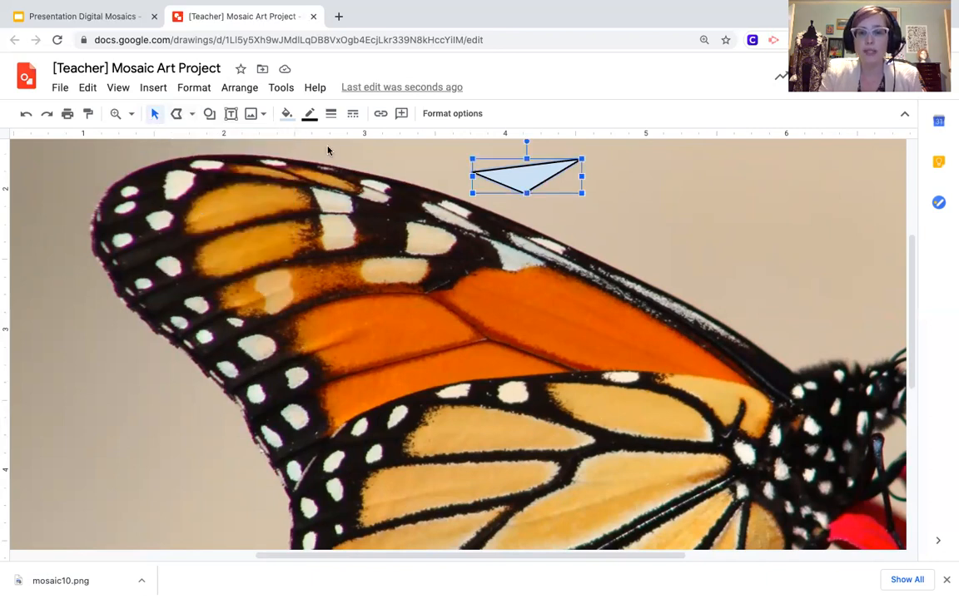
left_click(177, 117)
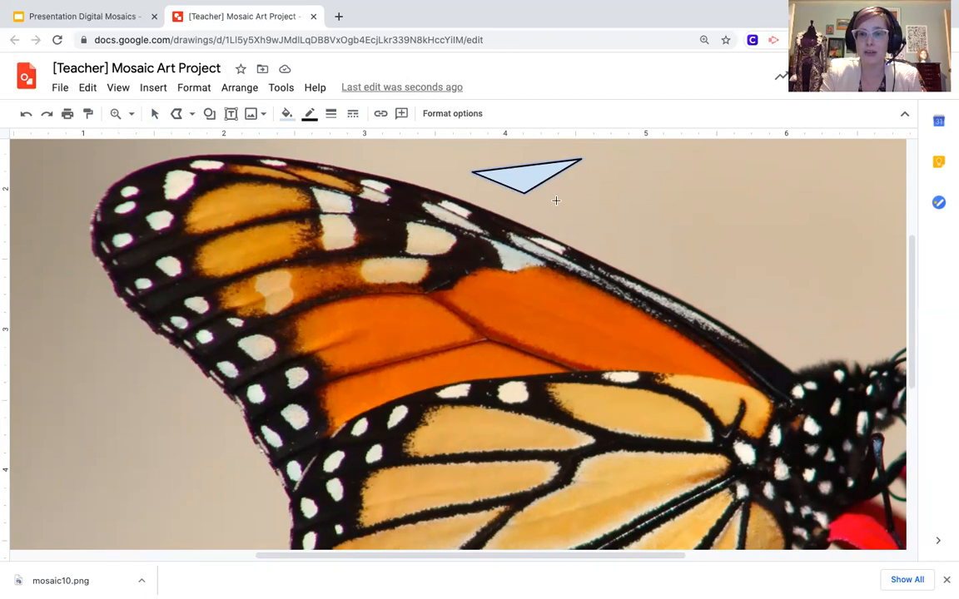
left_click(531, 197)
left_click(607, 159)
left_click(552, 225)
left_click(533, 201)
Step: Draw a third, wider practice triangle with a flat base to the right of the other two
left_click(623, 150)
left_click(585, 221)
left_click(662, 221)
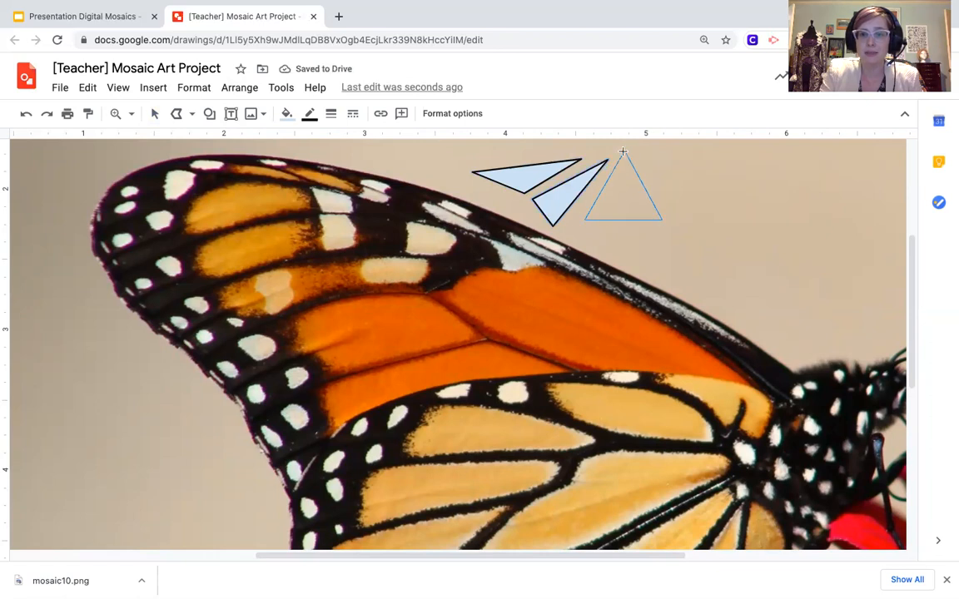
left_click(623, 151)
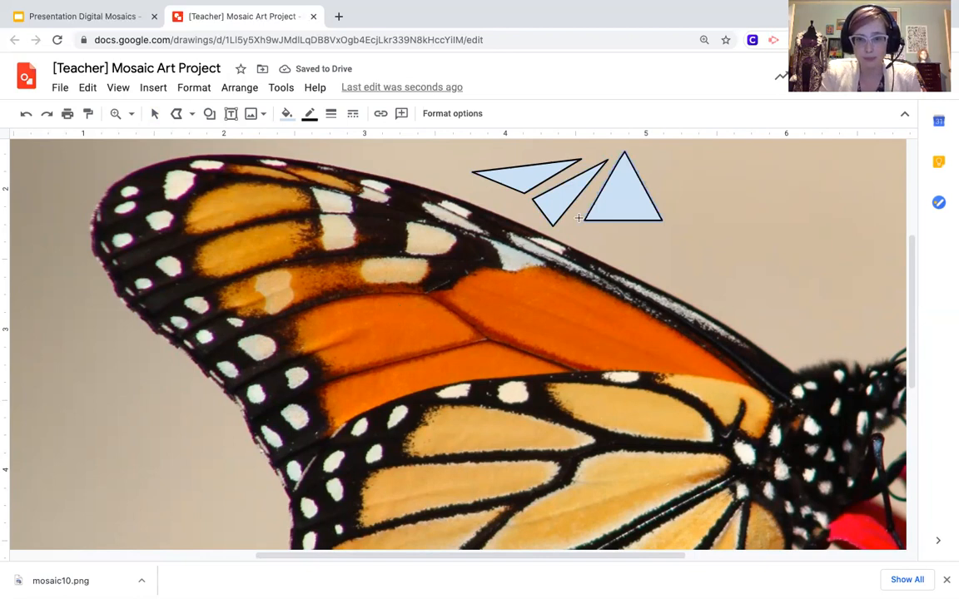
Step: Delete all three practice triangles above the upper wing
left_click(154, 113)
left_click(612, 193)
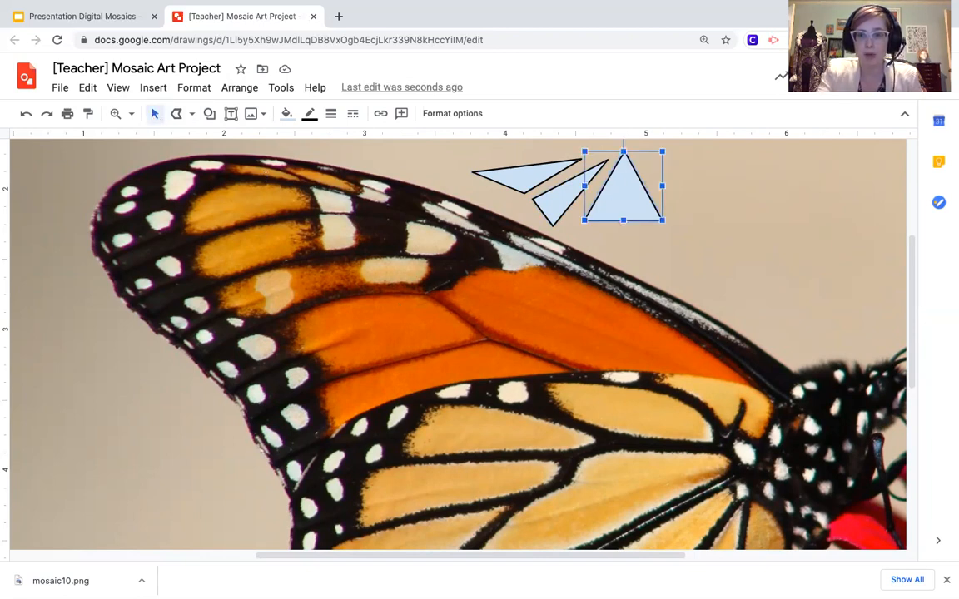
key("Delete")
left_click(567, 198)
key("Delete")
left_click(516, 158)
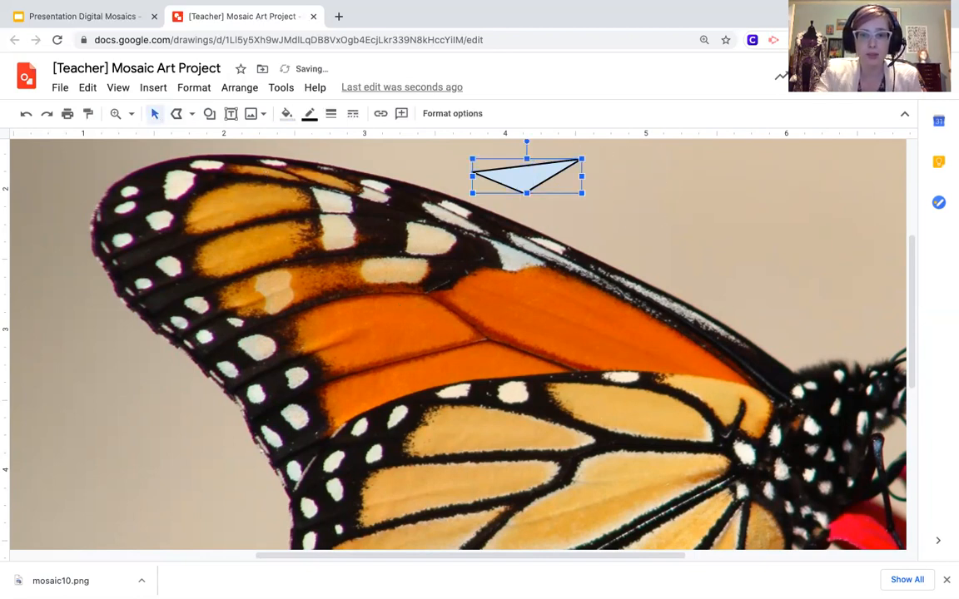
key("Delete")
Step: Trace a four-sided mosaic piece and a small triangle above it with the Polyline tool at the left end of the upper wing's large orange cell
left_click(176, 114)
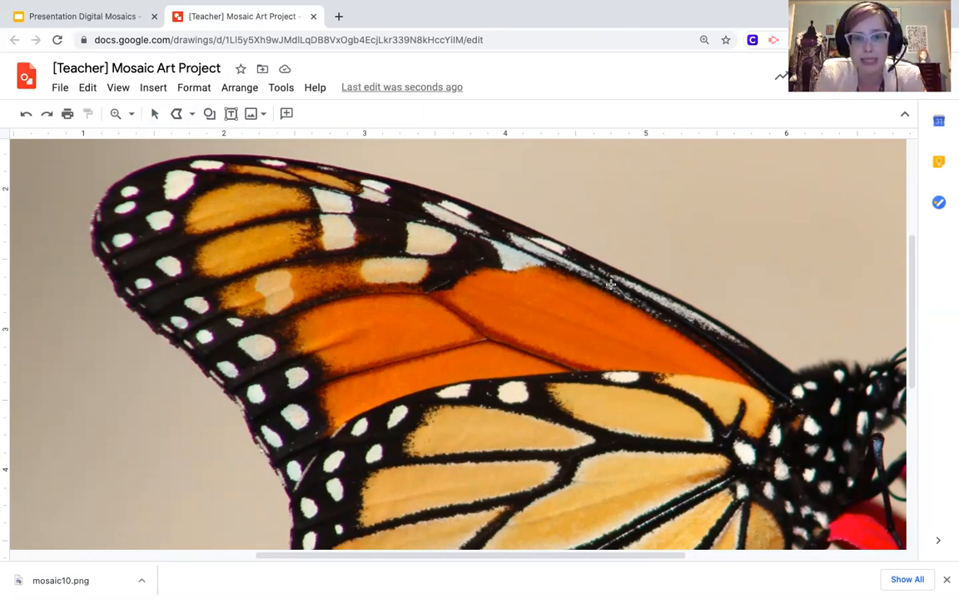
left_click(438, 294)
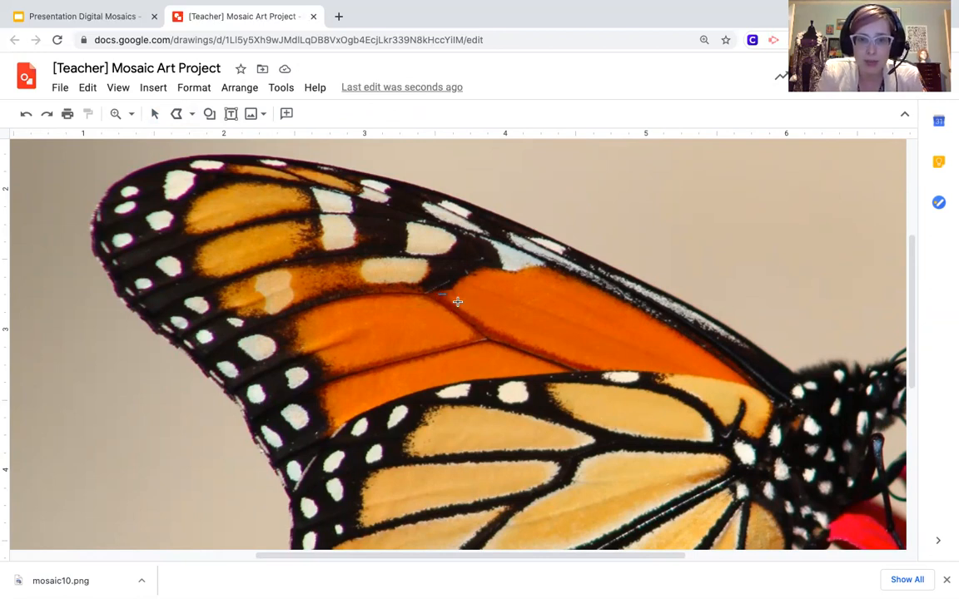
left_click(481, 330)
left_click(483, 310)
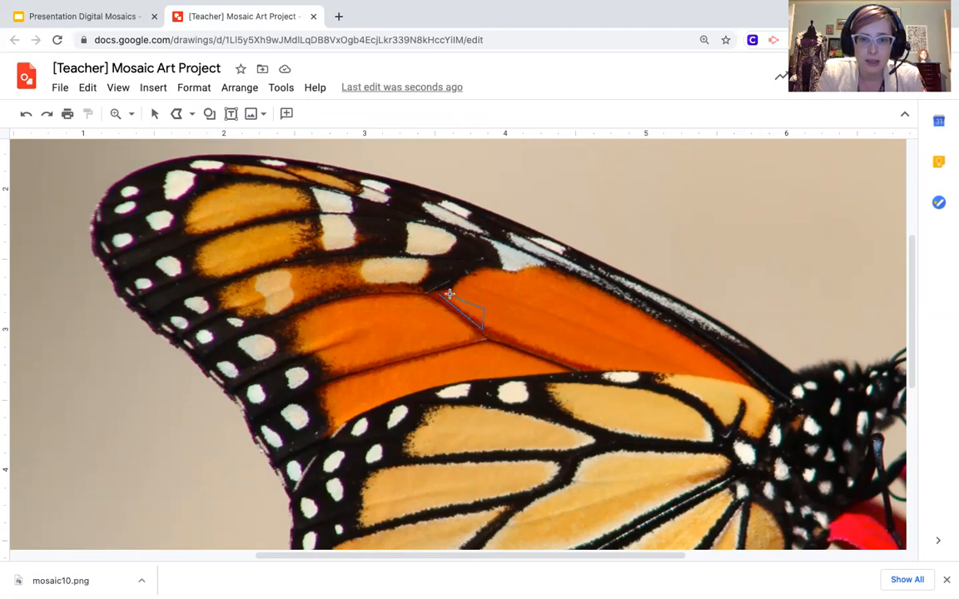
left_click(439, 294)
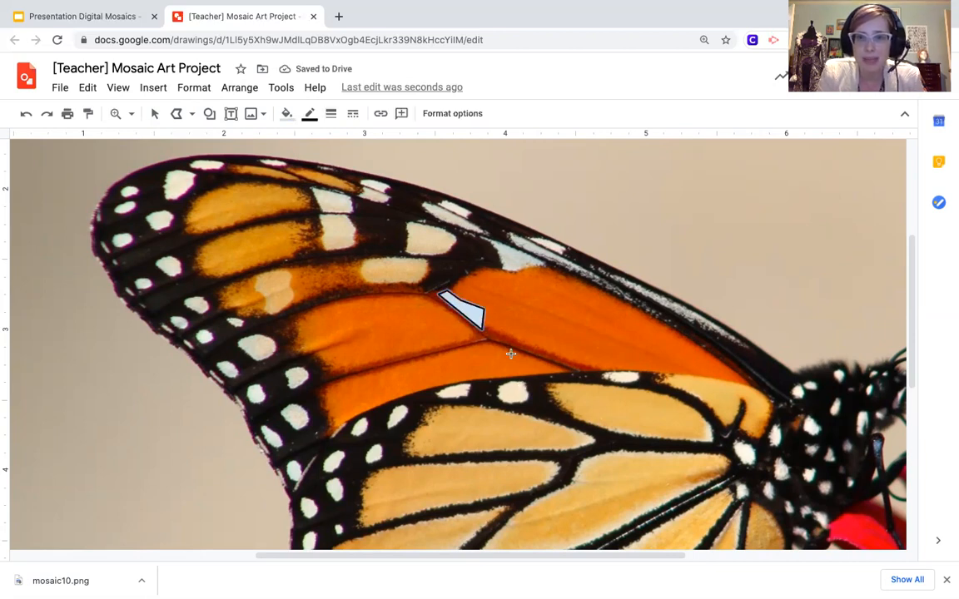
left_click(463, 280)
left_click(479, 303)
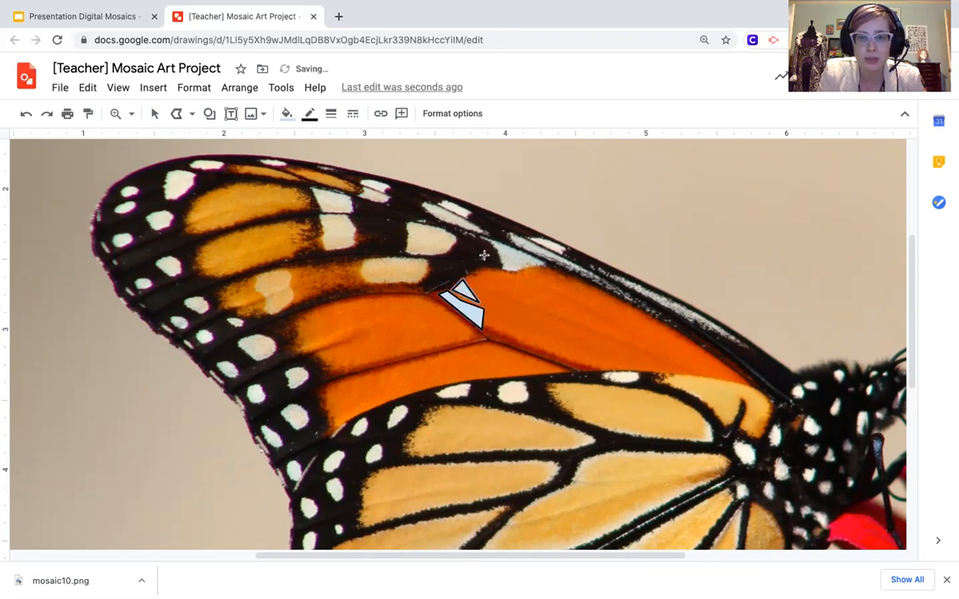
Step: Make the small triangular piece's outline transparent
left_click(155, 114)
left_click(462, 291)
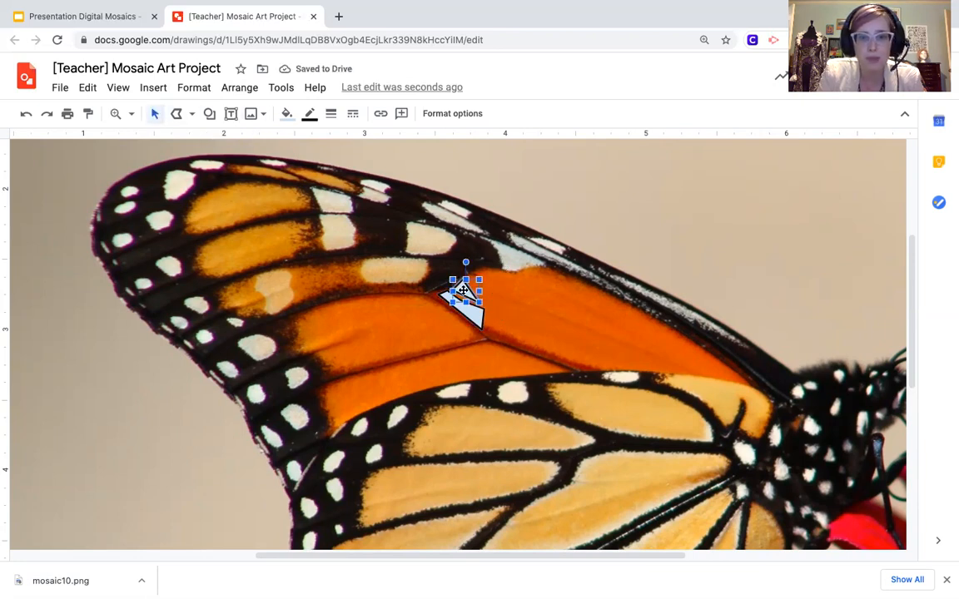
left_click(310, 115)
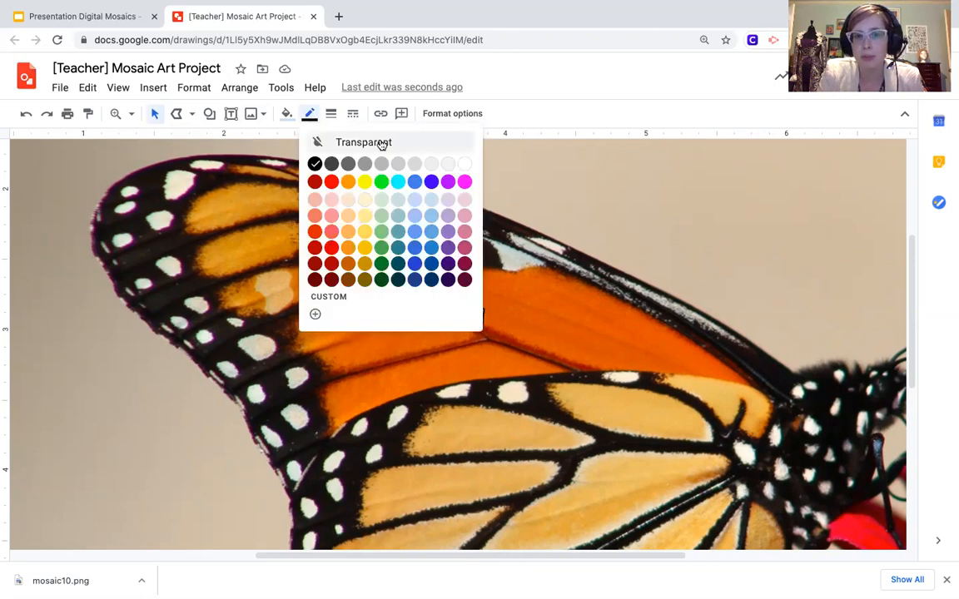
left_click(380, 142)
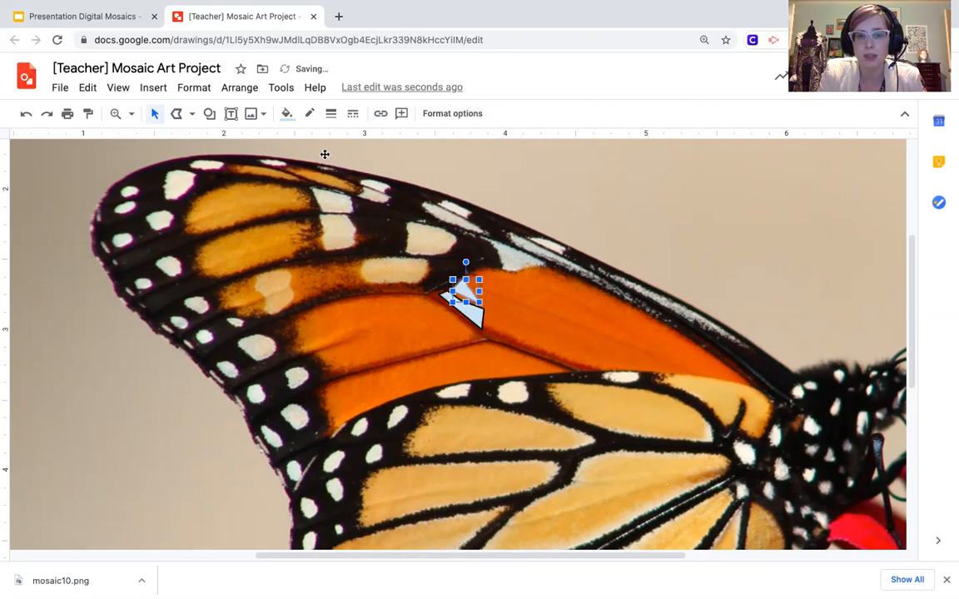
Step: Fill the small triangular piece with a custom dark orange mixed to match the wing
left_click(287, 114)
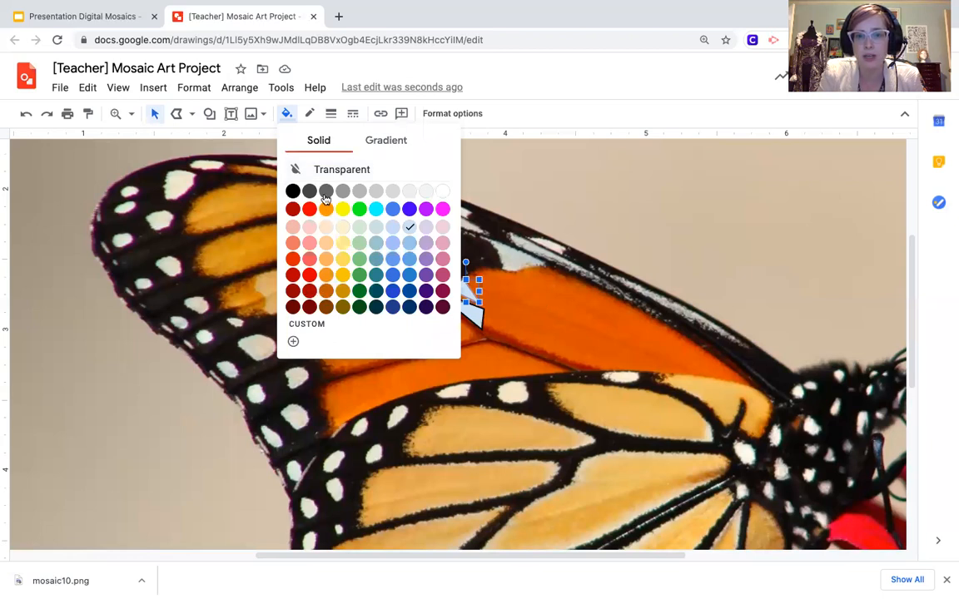
left_click(305, 324)
left_click_drag(491, 356, 490, 356)
left_click_drag(417, 356, 427, 358)
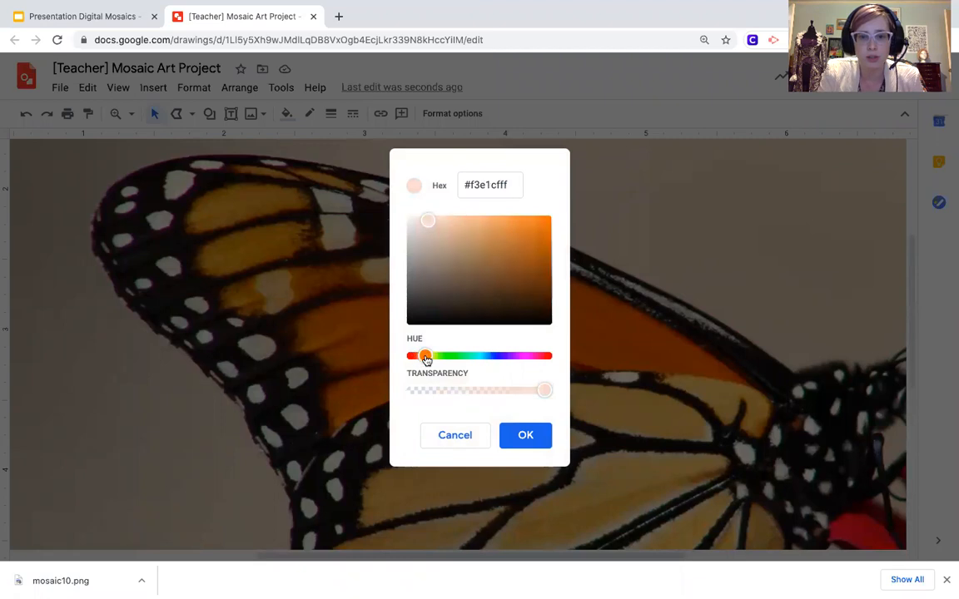
left_click(540, 252)
left_click(525, 434)
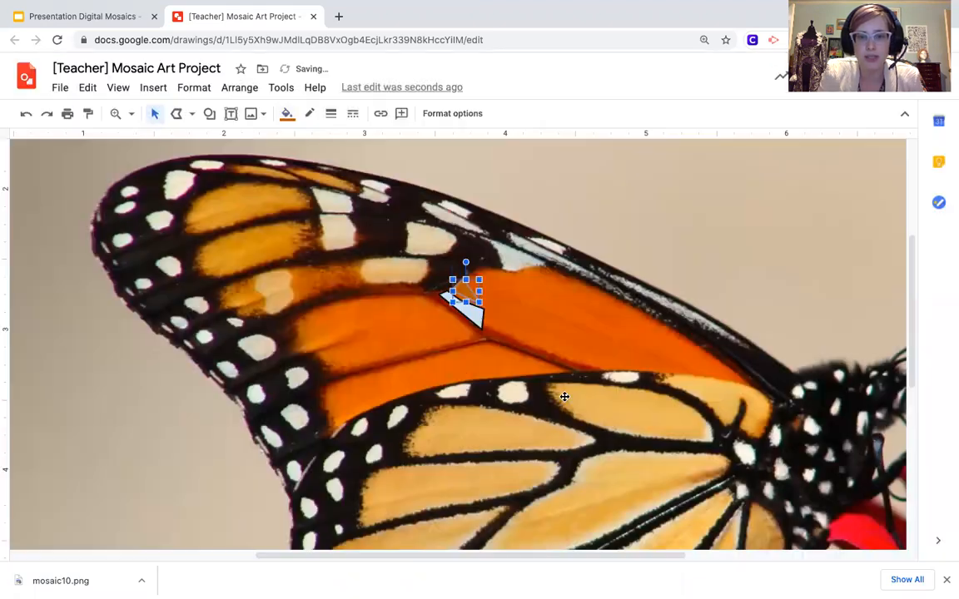
Step: Give the four-sided piece the same custom dark orange fill and a transparent outline
left_click(285, 113)
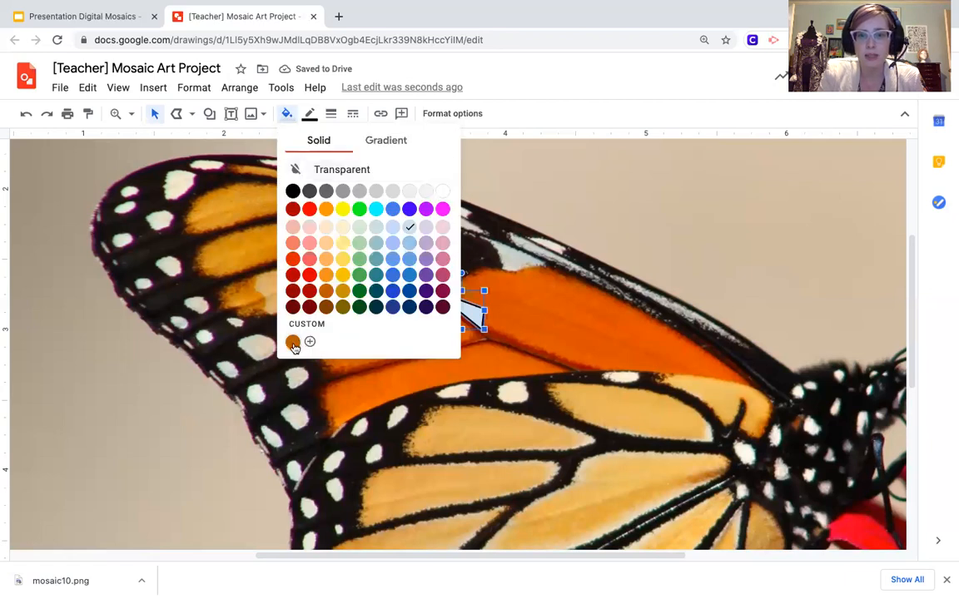
left_click(292, 343)
left_click(316, 116)
left_click(318, 206)
Step: Trace a small downward-pointing triangle at the orange cell's upper left corner with the Polyline tool and give it a black outline
left_click(176, 114)
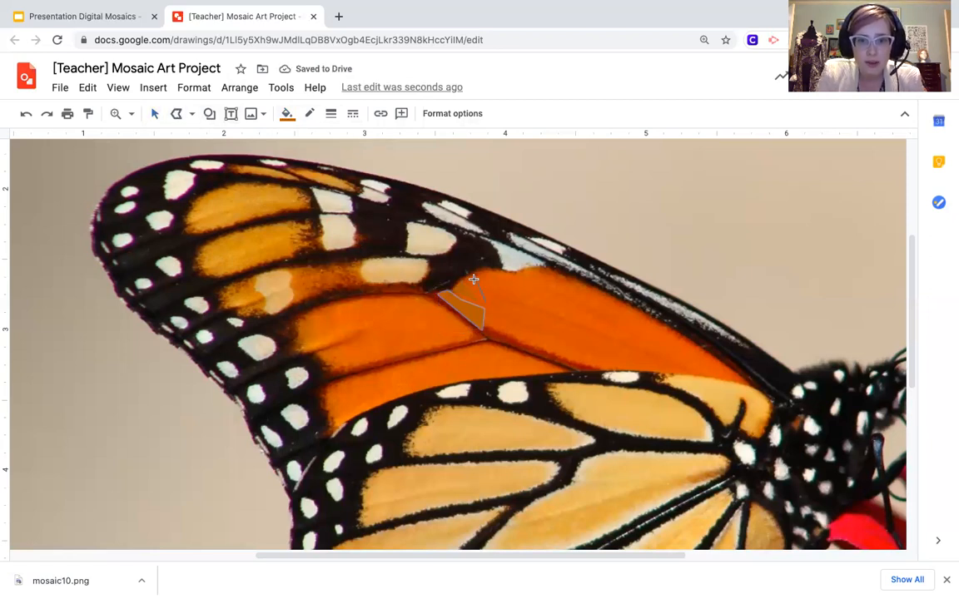
left_click(487, 268)
left_click(485, 300)
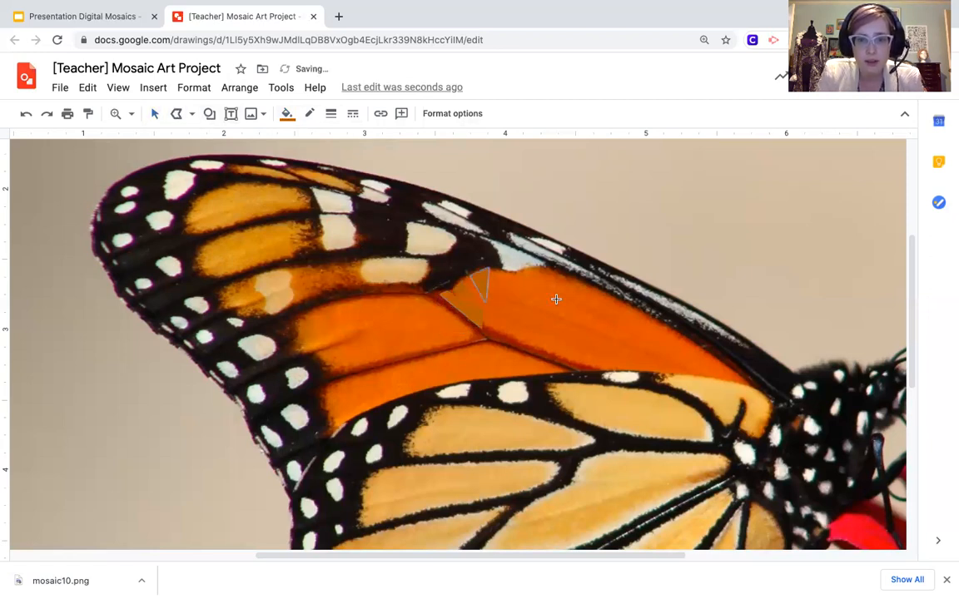
left_click(309, 114)
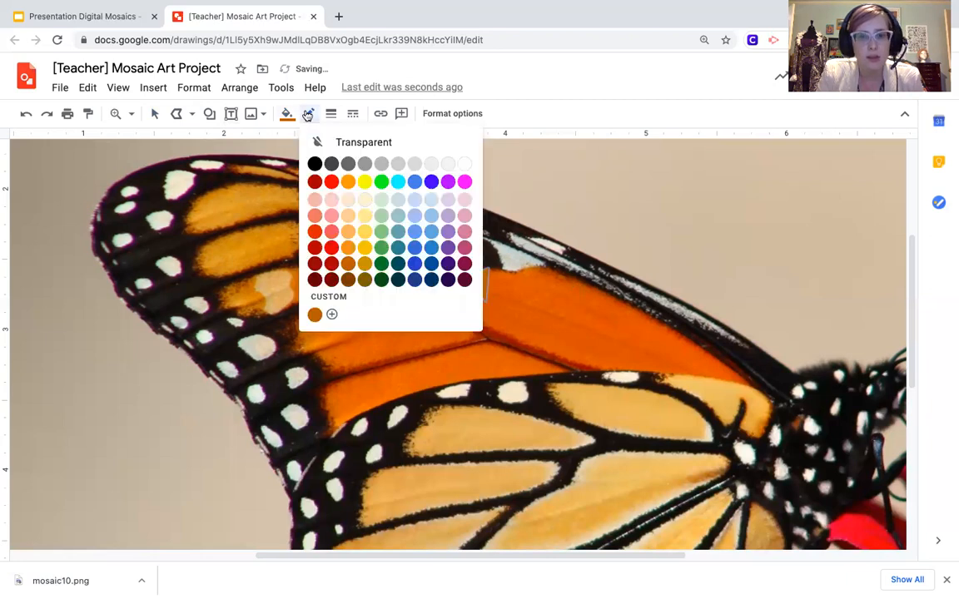
left_click(315, 164)
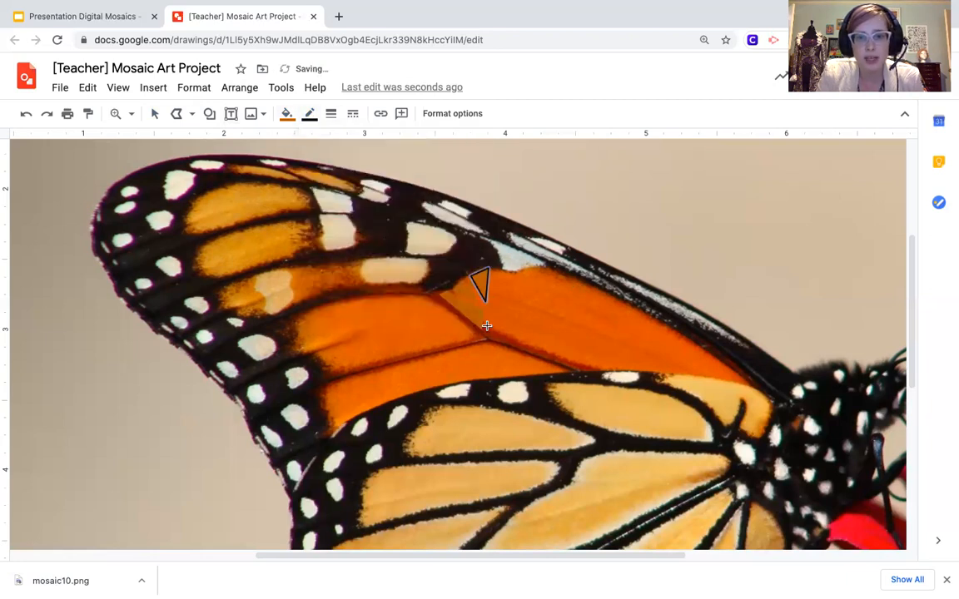
Step: Trace a tall narrow triangle just right of the four-sided piece, with its base along the orange cell's lower vein
left_click(487, 330)
left_click(492, 285)
left_click(506, 341)
left_click(484, 332)
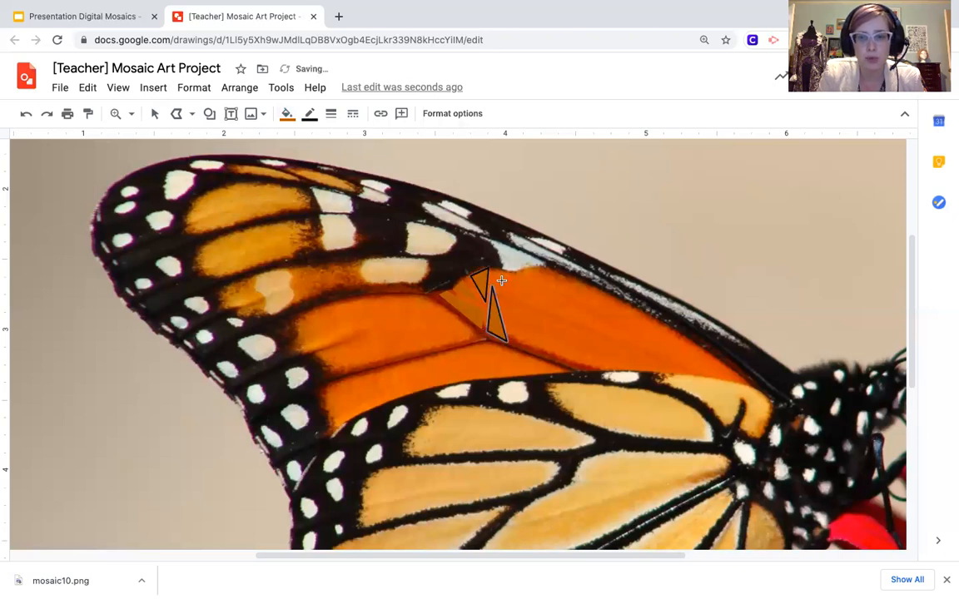
Step: Trace a thin triangle along the orange cell's upper edge and a tapering bent piece directly below it
left_click(543, 281)
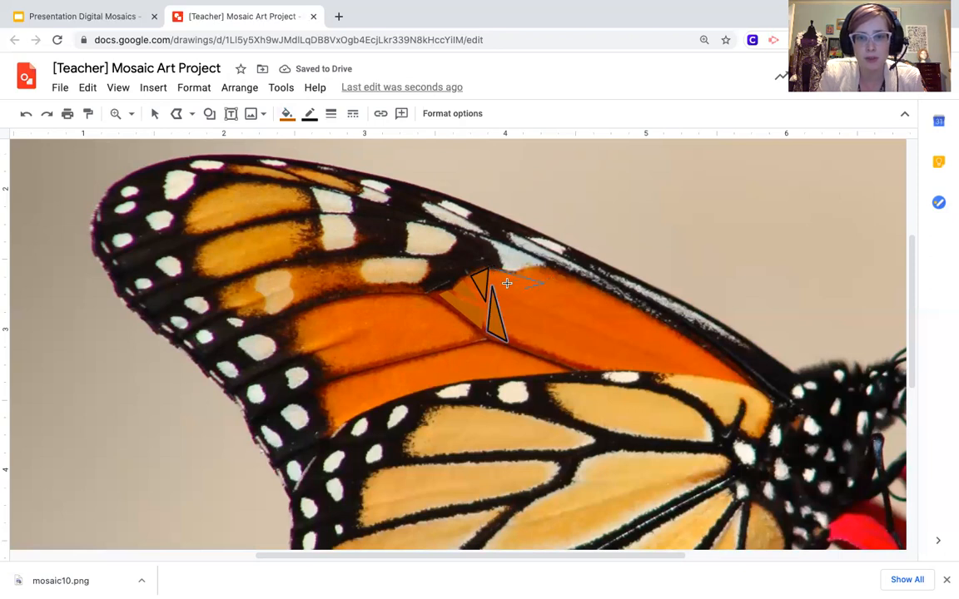
left_click(492, 271)
left_click(544, 283)
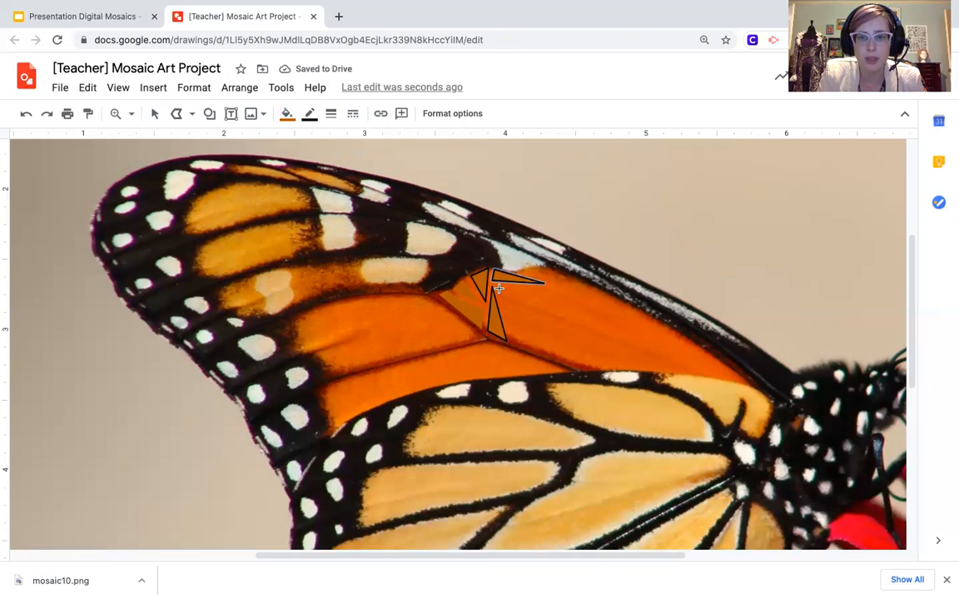
left_click(505, 303)
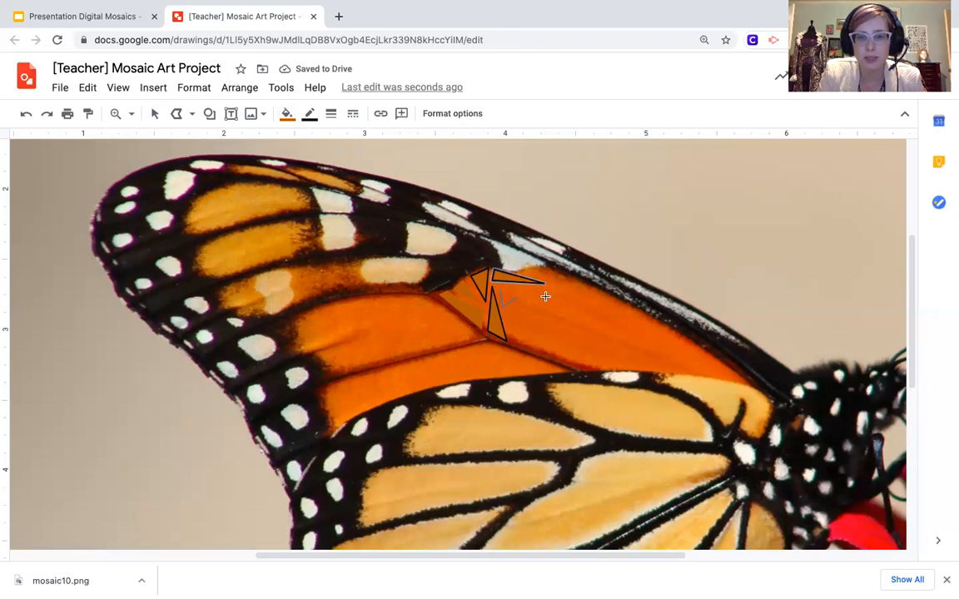
left_click(549, 295)
left_click(541, 289)
left_click(500, 289)
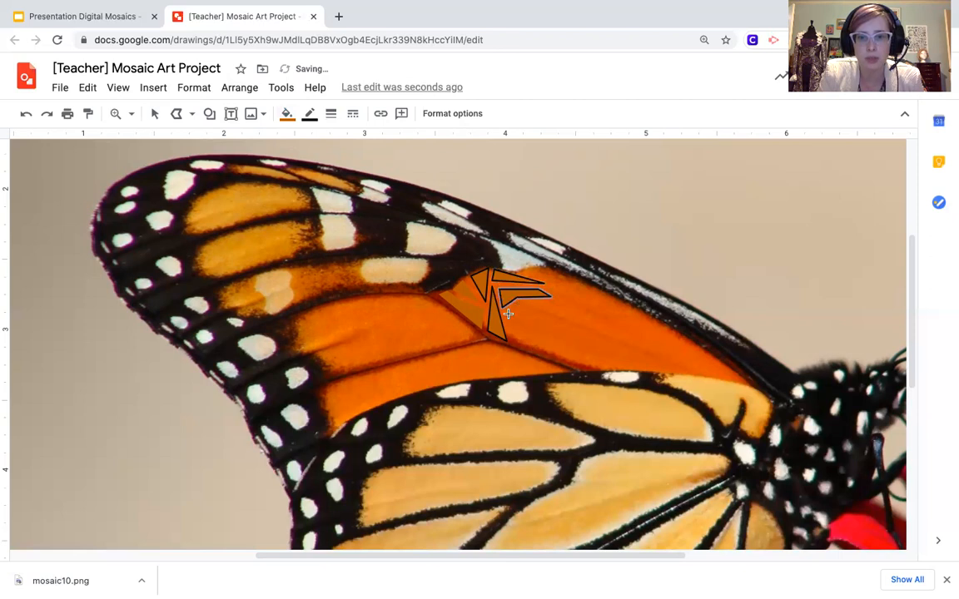
Step: Trace a narrow triangle just right of the tall one near the lower vein and a thin triangle farther along the orange cell's upper edge
left_click(510, 344)
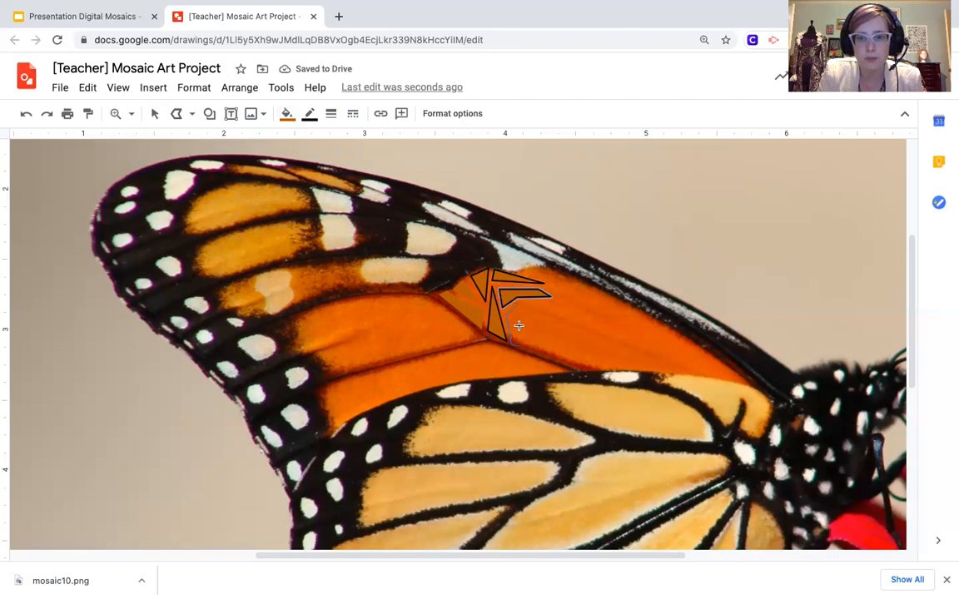
left_click(517, 304)
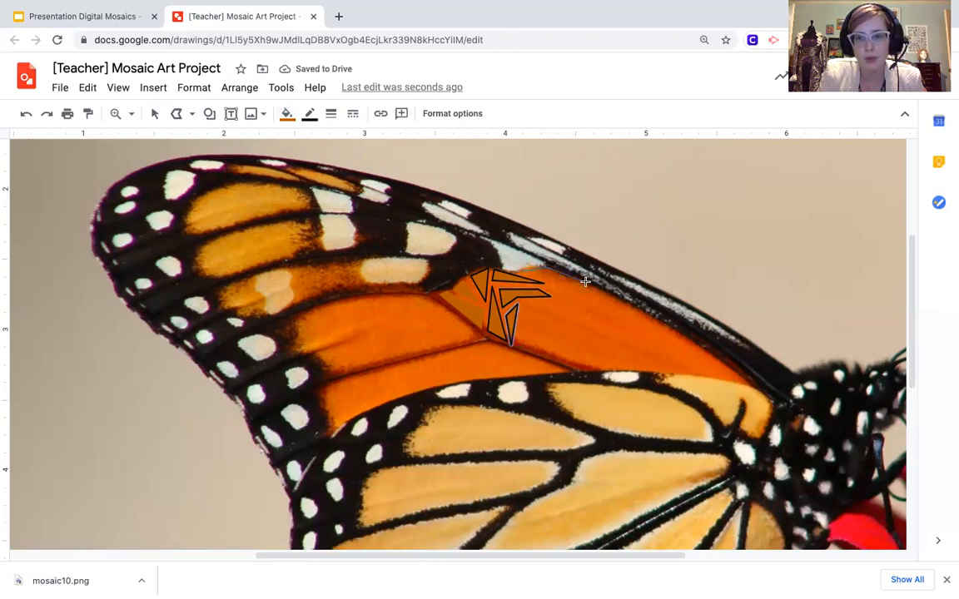
left_click(520, 273)
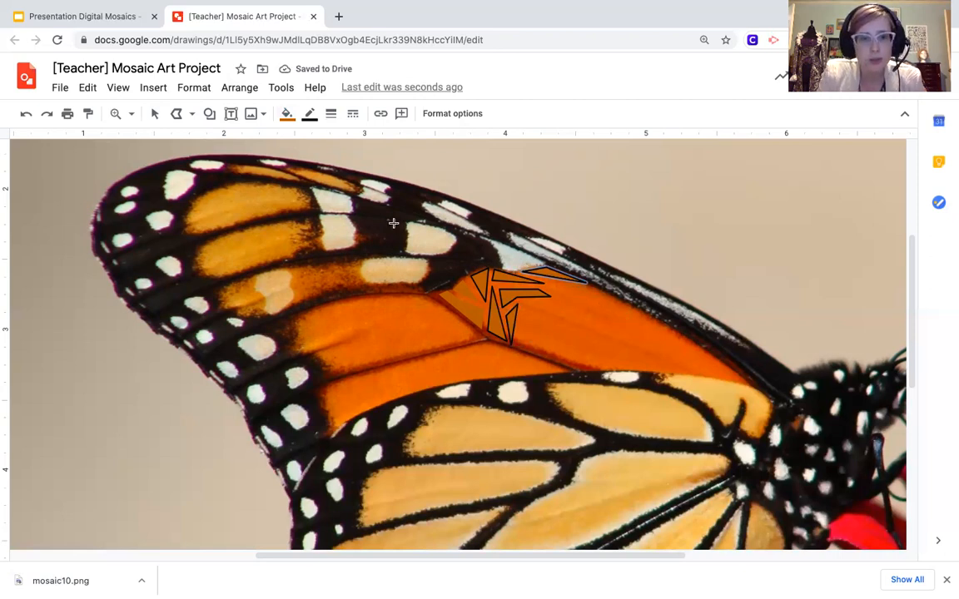
Step: Trace a small downward-pointing triangle at the right end of the bent piece, below the cell's upper edge
left_click(549, 284)
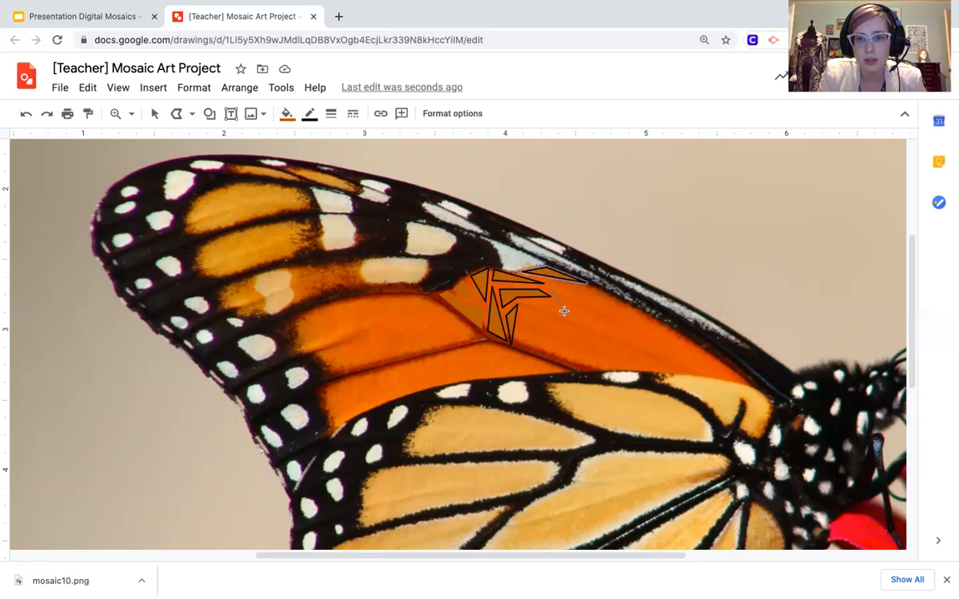
left_click(566, 313)
left_click(569, 286)
left_click(550, 284)
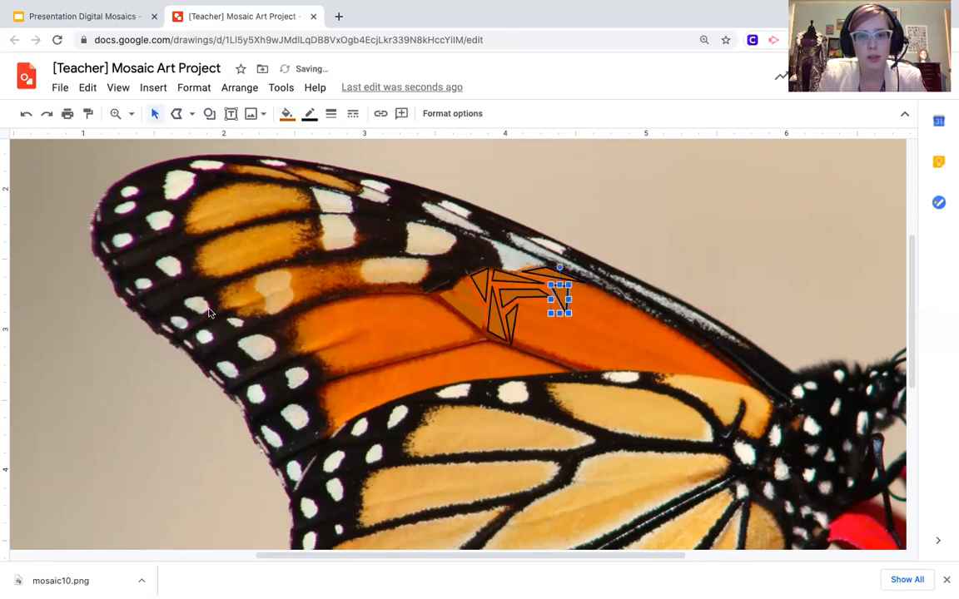
Step: Delete the butterfly photo to preview the pieces on the grey background, and undo the deletion
left_click(200, 421)
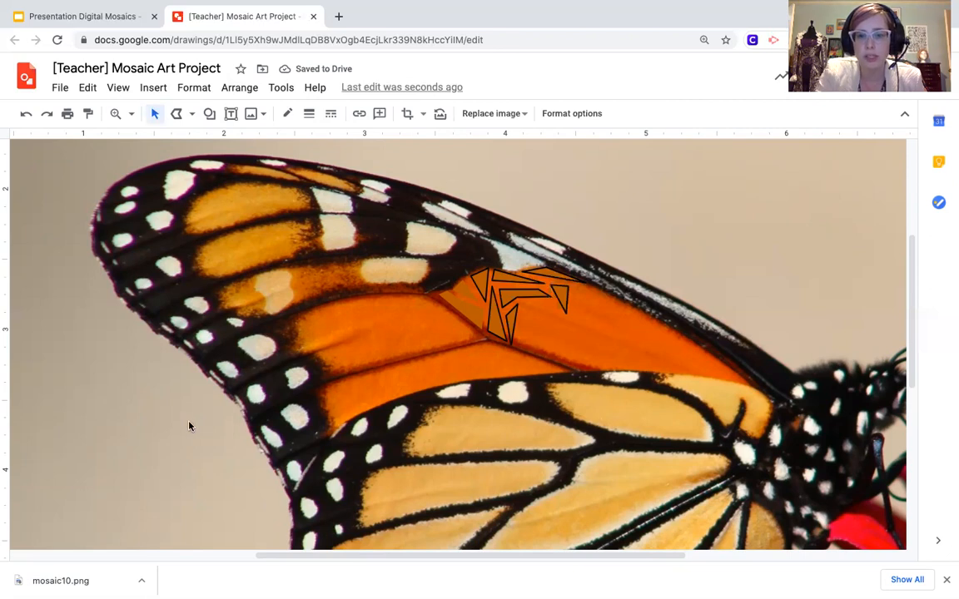
key("Delete")
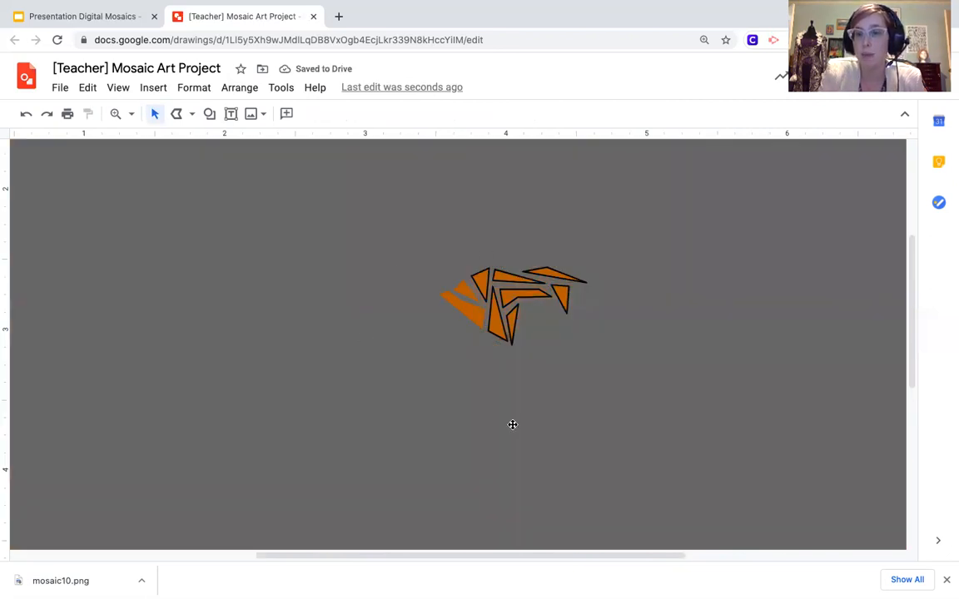
left_click(26, 113)
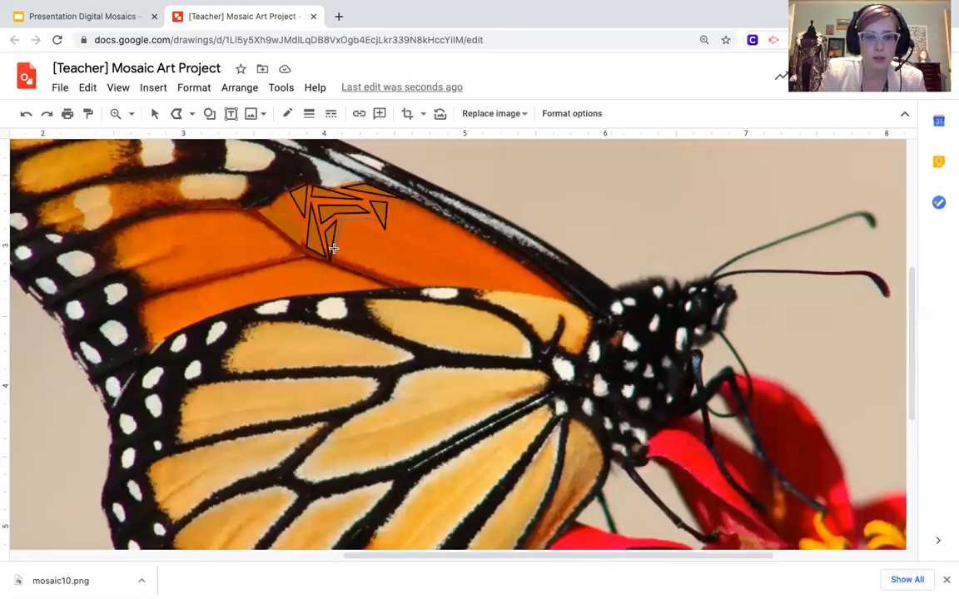
Step: Trace a bent piece, a small wedge and a notched fishtail piece in the cell between the narrow triangles and the lower vein
left_click(368, 219)
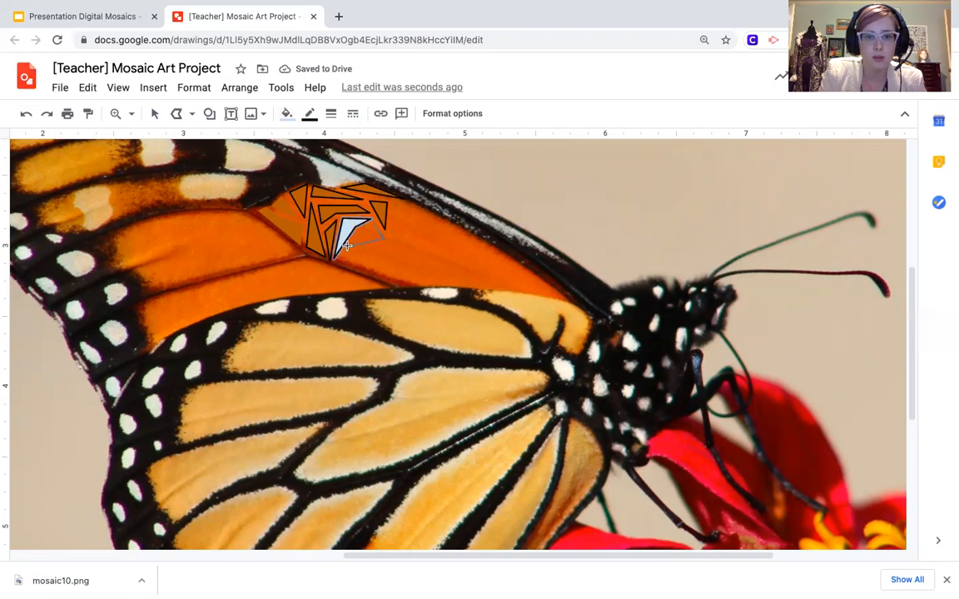
left_click(372, 224)
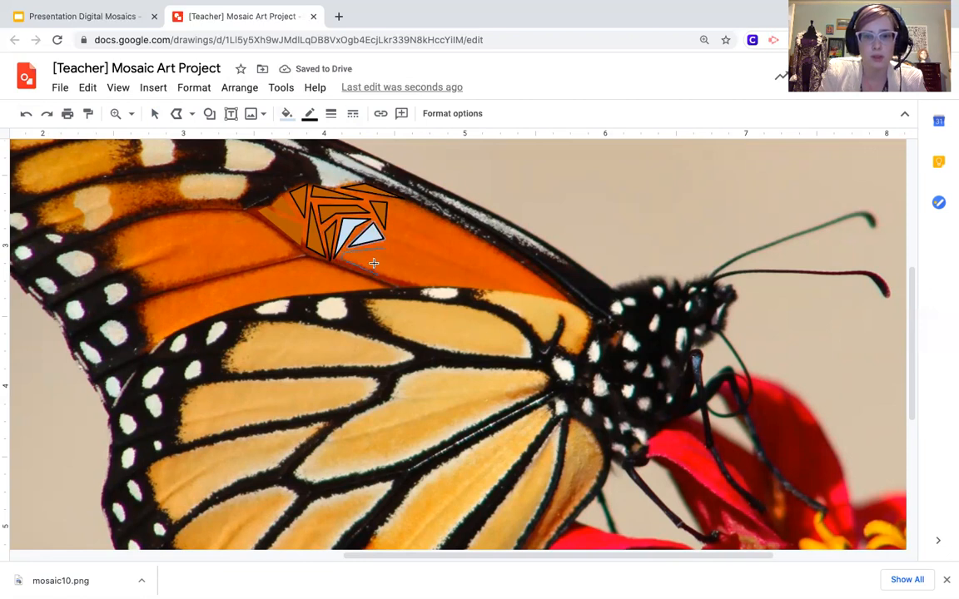
left_click(345, 223)
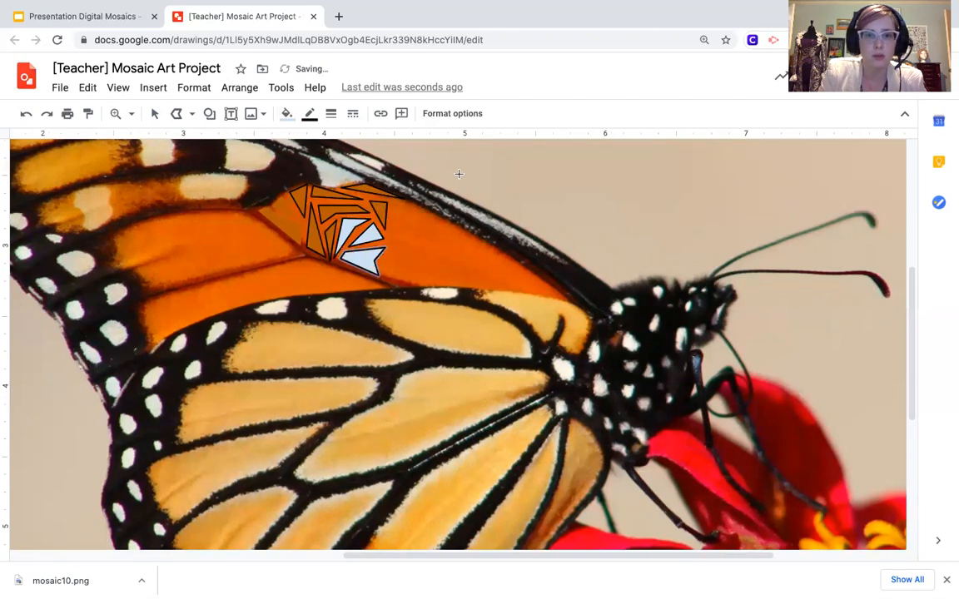
Step: Trace a downward-pointing triangle near the cell's upper edge and a tall upward-pointing triangle just below and right of it
left_click(393, 202)
left_click(391, 236)
left_click(413, 207)
left_click(395, 203)
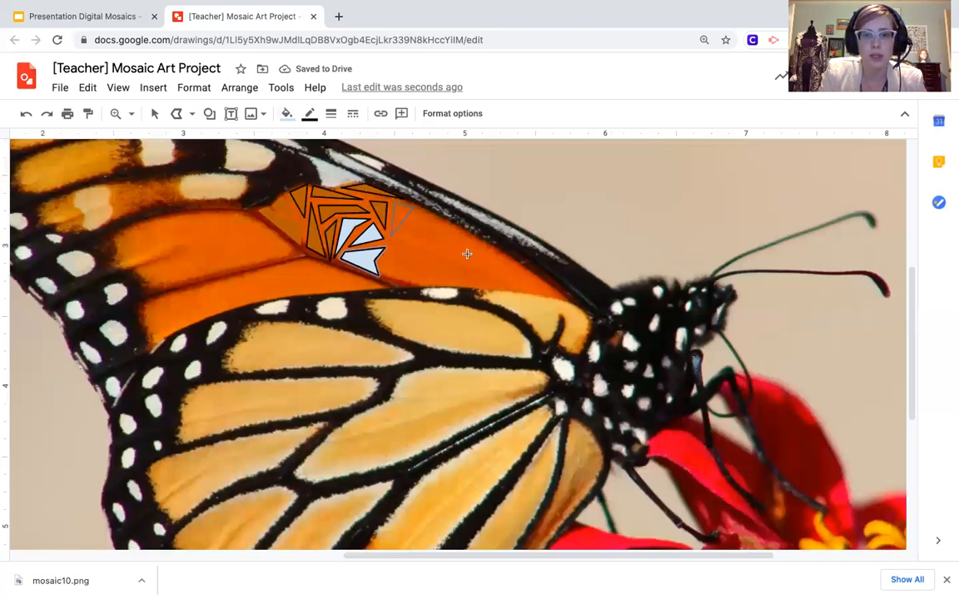
left_click(404, 259)
left_click(411, 219)
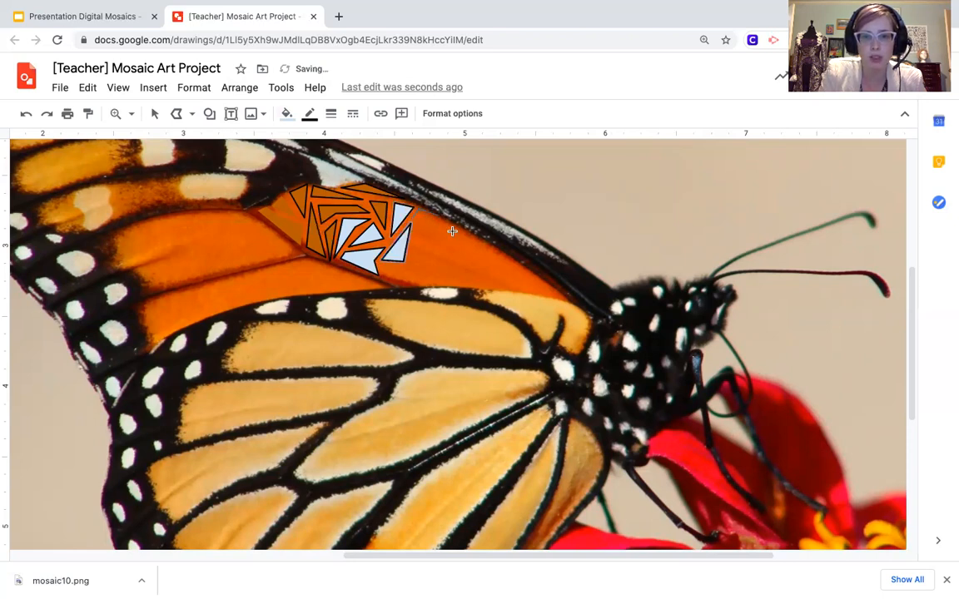
Step: Trace a long thin triangle along the cell's upper edge and a flat four-sided piece along its lower vein
left_click(412, 220)
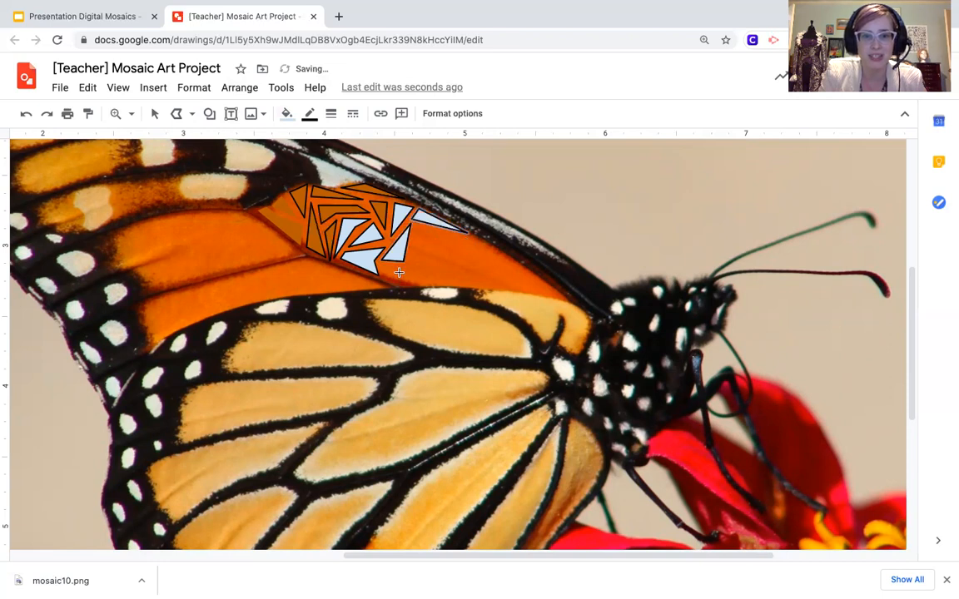
left_click(427, 272)
left_click(378, 263)
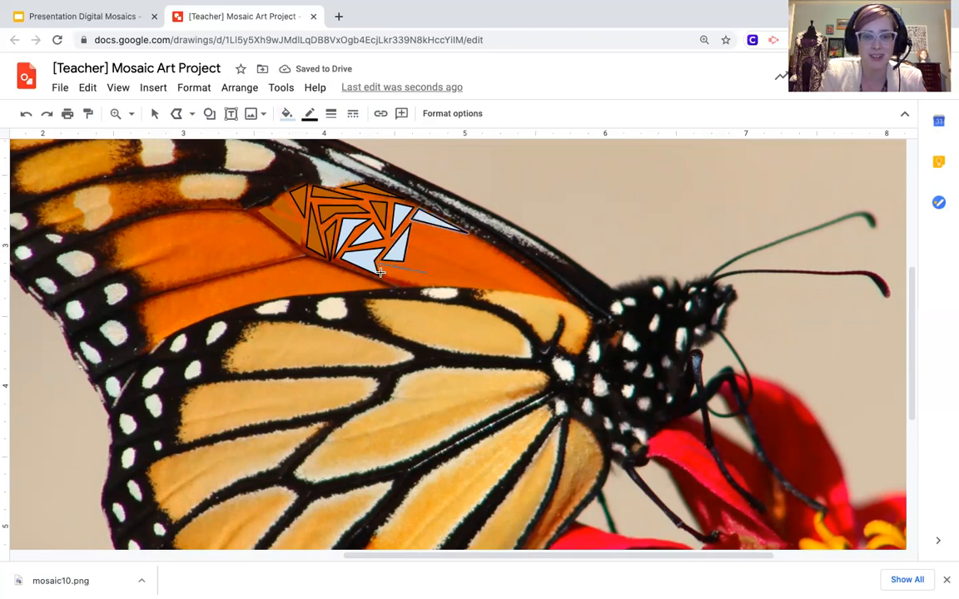
left_click(425, 271)
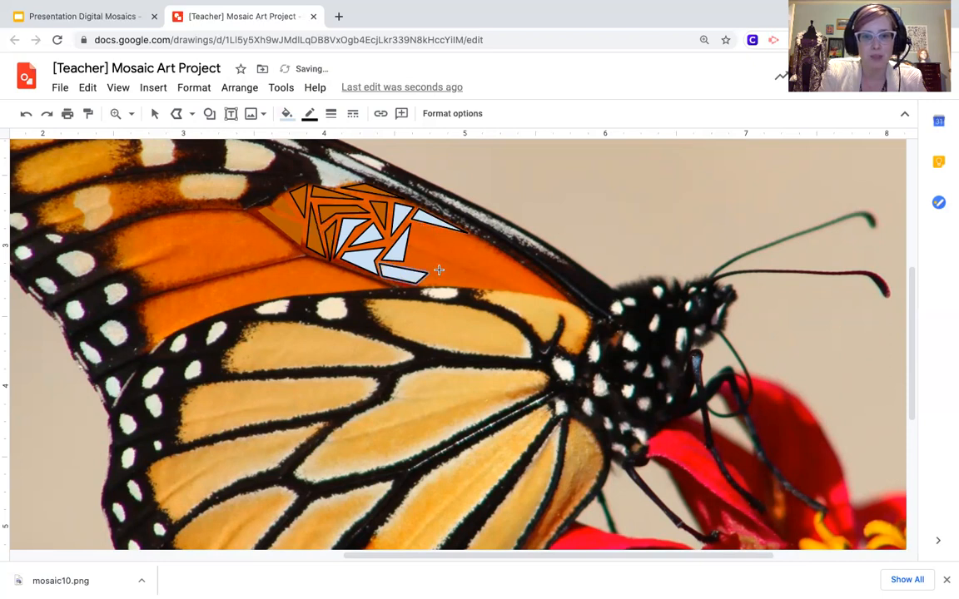
Step: Trace an upward-pointing triangle right of the flat lower piece and a tall narrow triangle above that flat piece
left_click(425, 280)
left_click(457, 247)
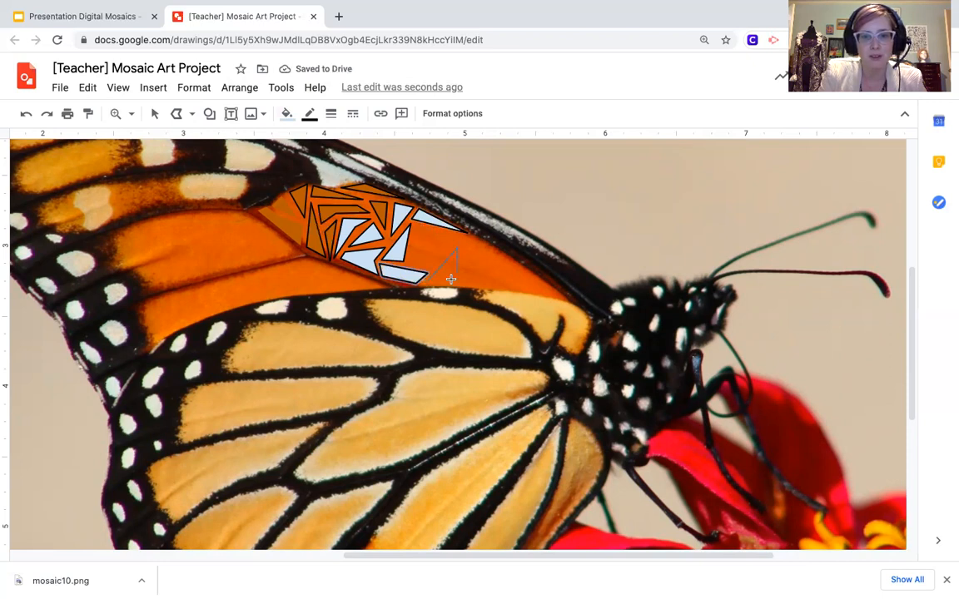
left_click(425, 281)
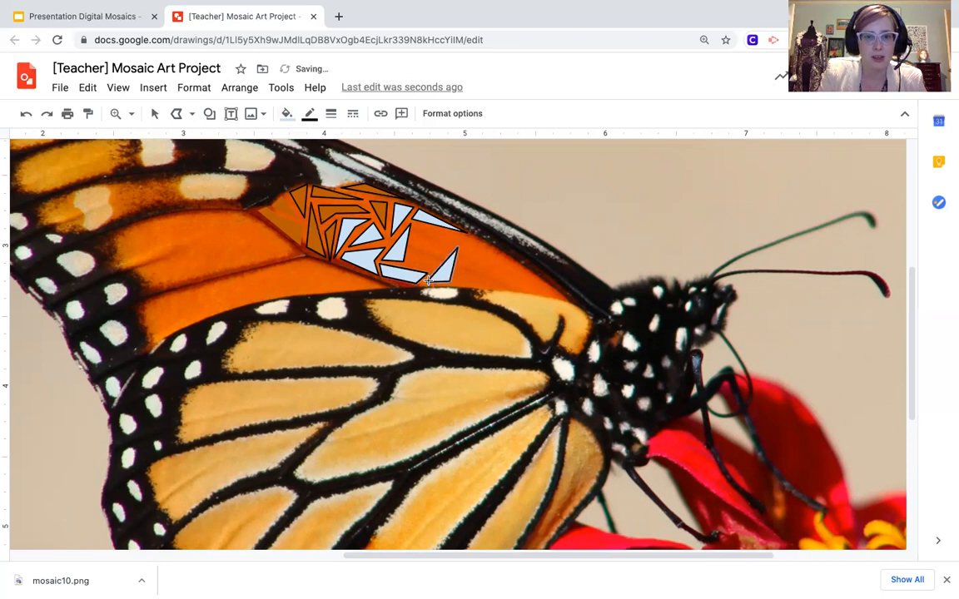
left_click(414, 225)
left_click(428, 267)
left_click(409, 262)
left_click(414, 225)
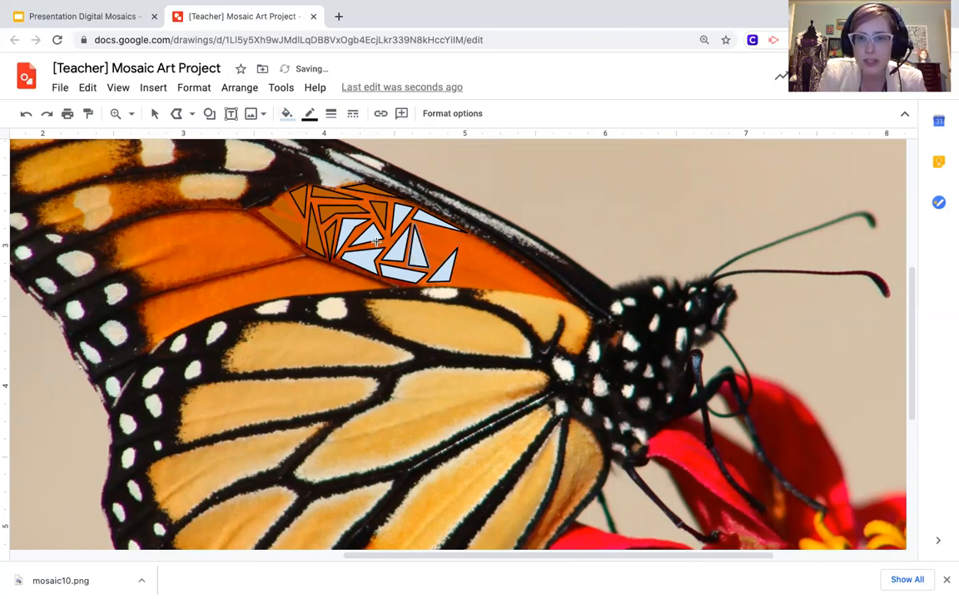
Step: Trace a slanted triangle right of the tall narrow one and a bent strip beneath the long thin upper triangle
left_click(420, 223)
left_click(451, 252)
left_click(434, 265)
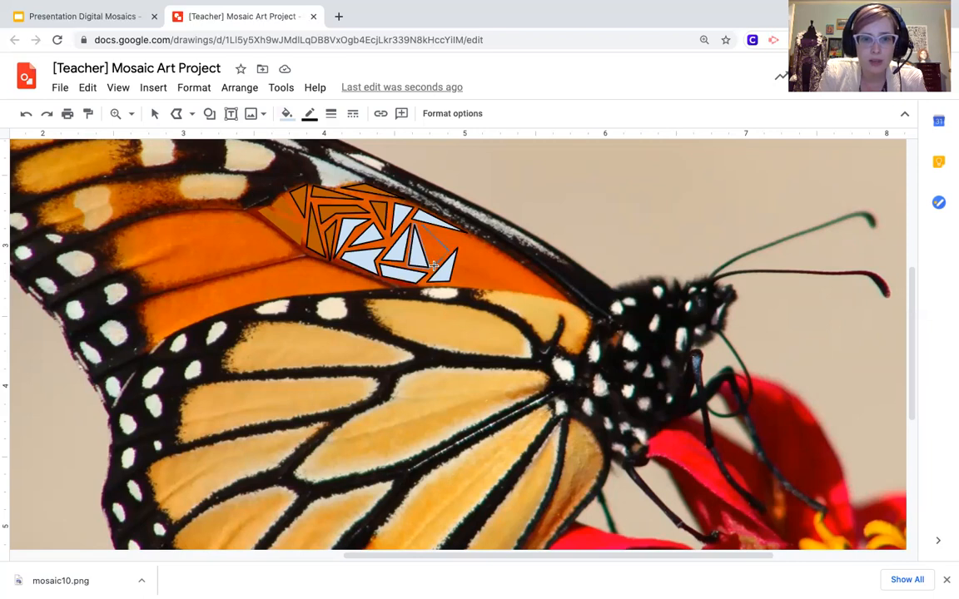
left_click(420, 225)
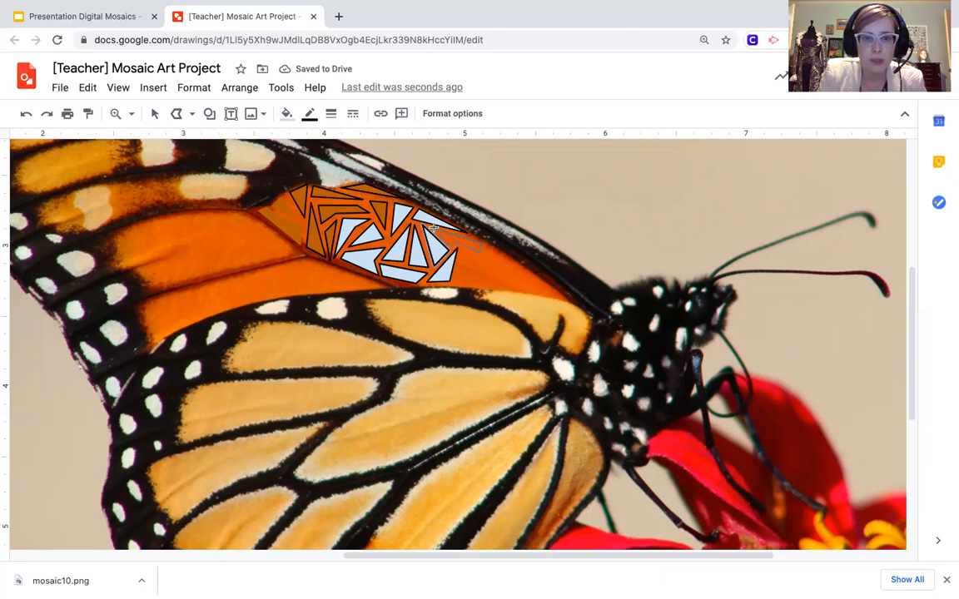
left_click(447, 242)
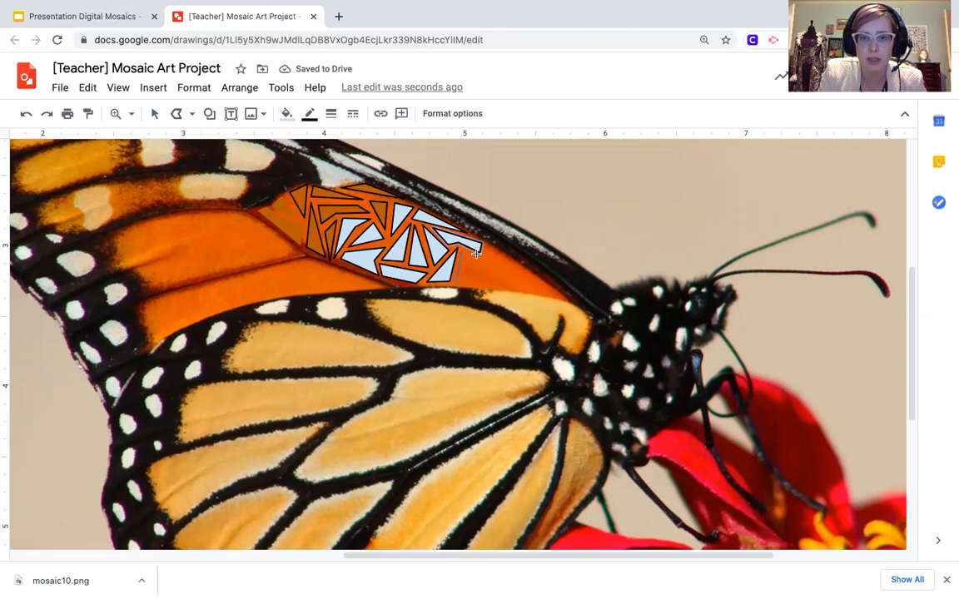
Step: Trace two adjoining slanted pieces below the bent strip, reaching down to the cell's lower edge
left_click(478, 256)
left_click(485, 248)
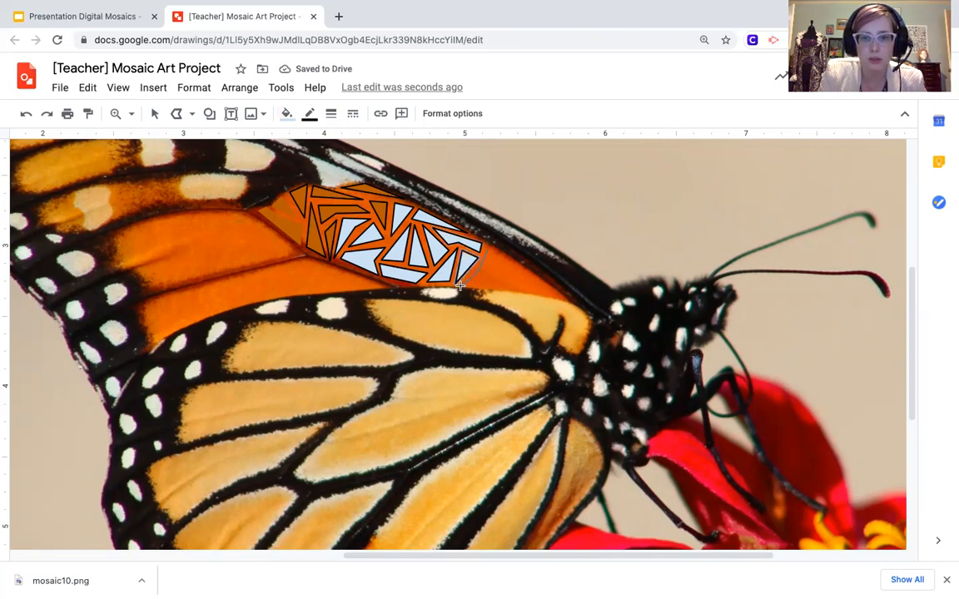
left_click(485, 285)
Step: Fill the orange cell's tapering right end with three triangles, the last one thin and reaching into the tip
left_click(493, 248)
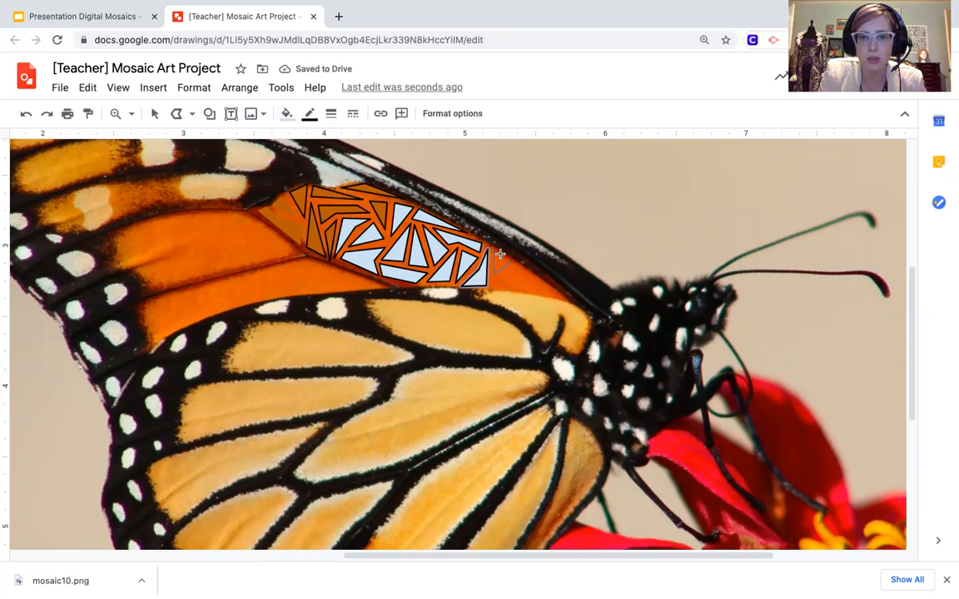
left_click(511, 262)
left_click(513, 265)
left_click(493, 283)
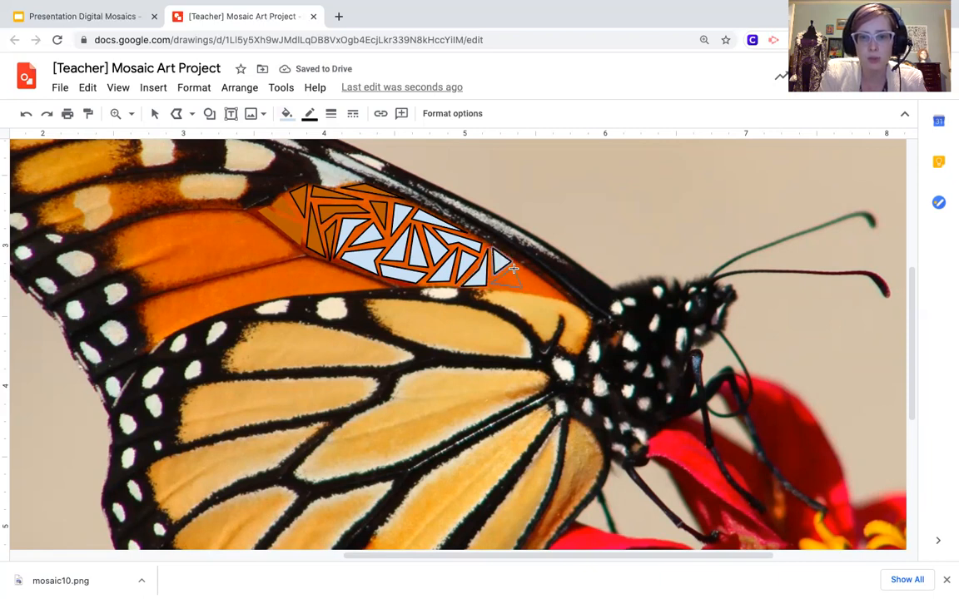
left_click(514, 268)
left_click(526, 288)
left_click(564, 298)
left_click(518, 268)
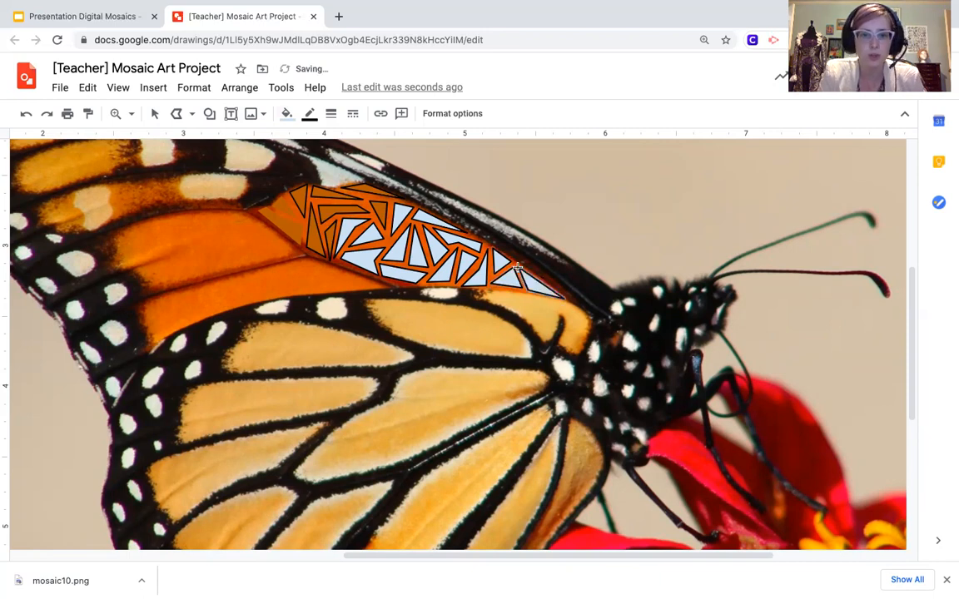
Step: Make the outline of the small dark orange triangle at the cell's upper left corner transparent
left_click(154, 113)
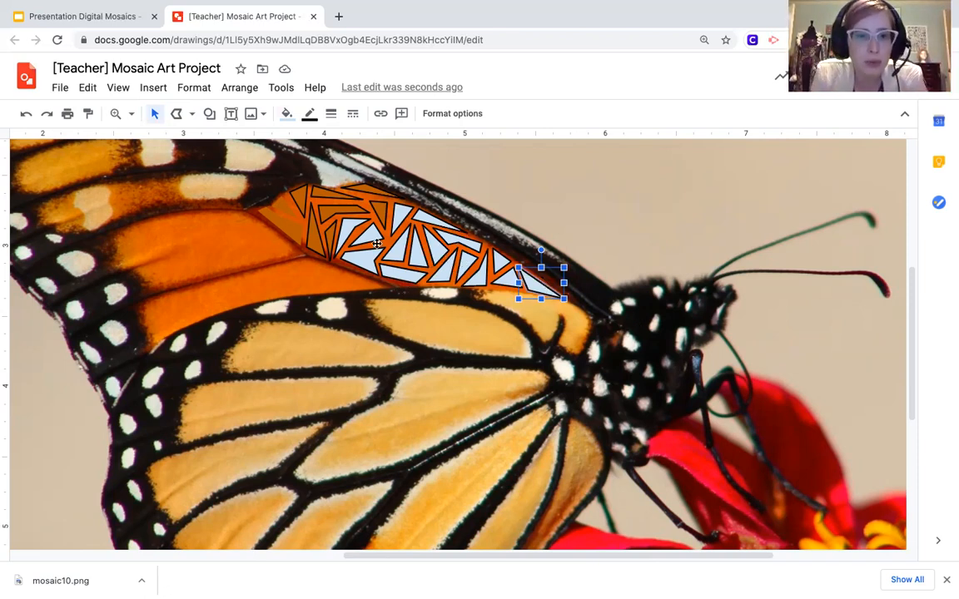
left_click(305, 200)
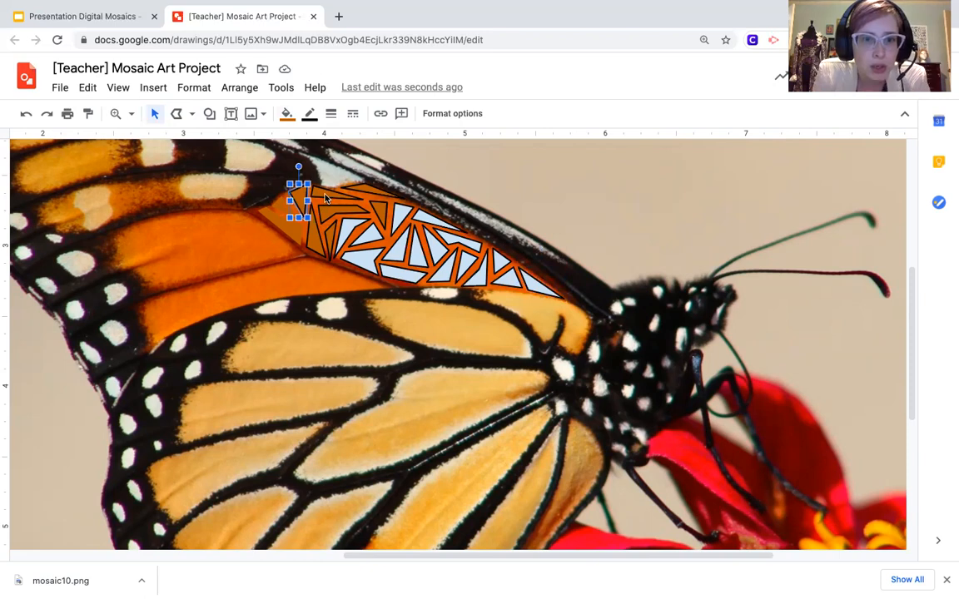
left_click(286, 114)
left_click(333, 143)
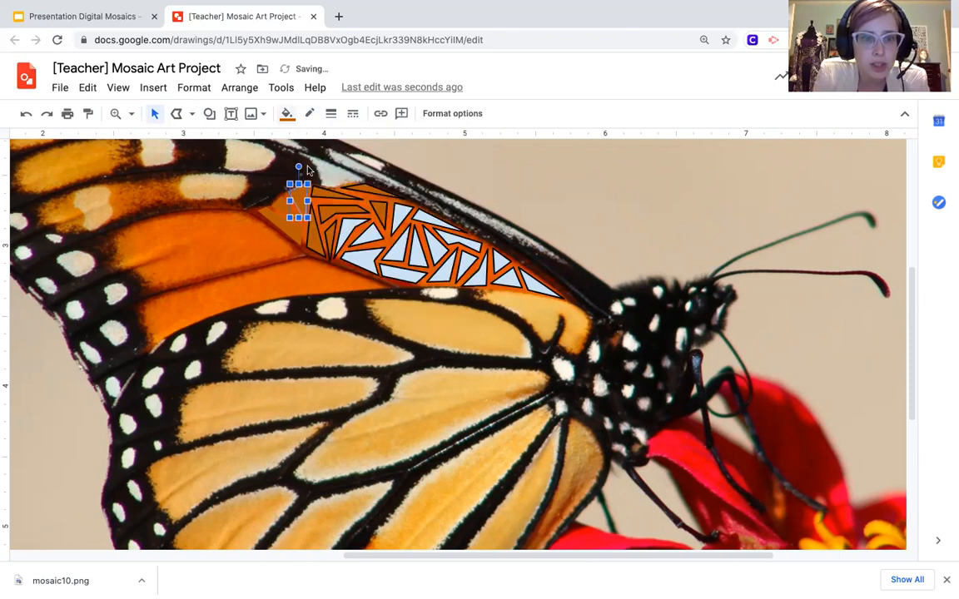
Step: Give the fishtail piece at the lower vein a transparent outline and the custom dark orange fill
left_click(315, 239)
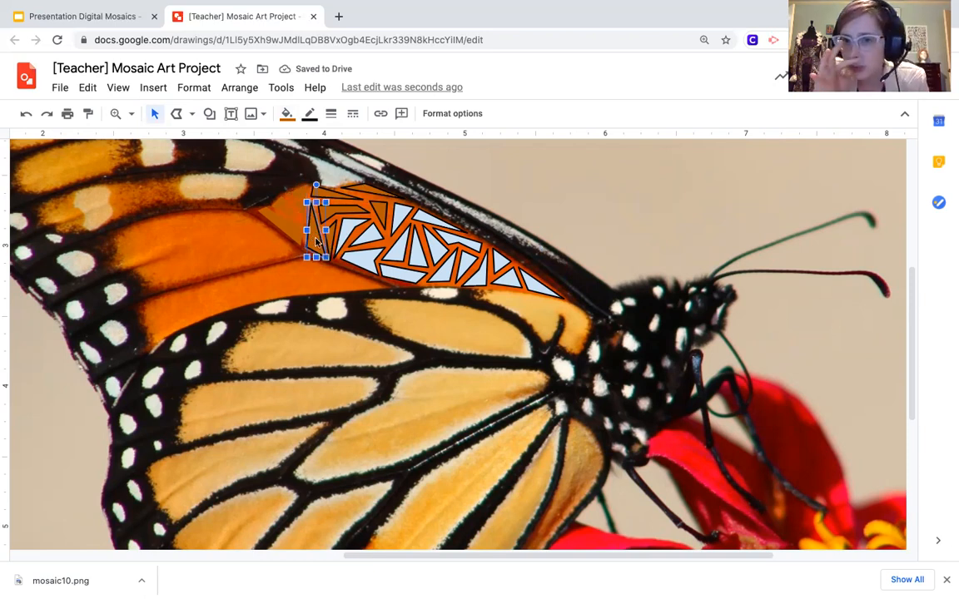
left_click(358, 255)
left_click(310, 114)
left_click(347, 161)
left_click(285, 114)
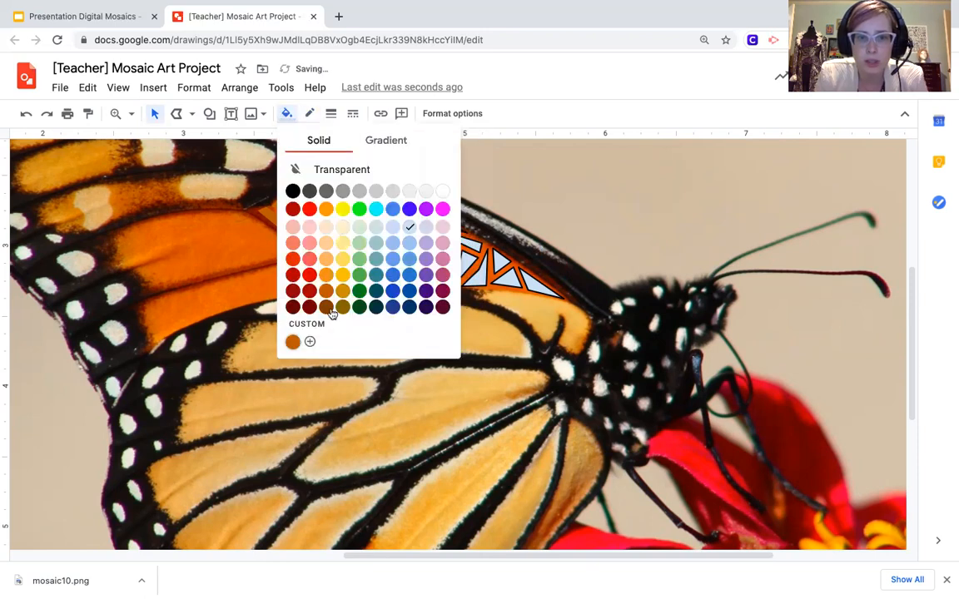
left_click(293, 344)
left_click(380, 348)
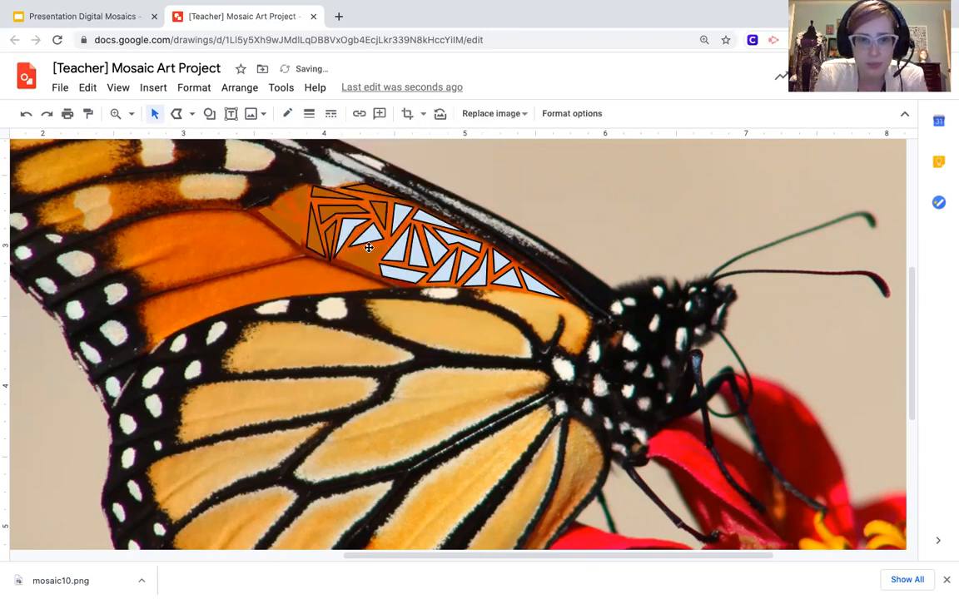
Step: Give the light blue pieces in the orange cell's tapering right end a transparent outline and the custom dark orange fill
left_click(541, 291)
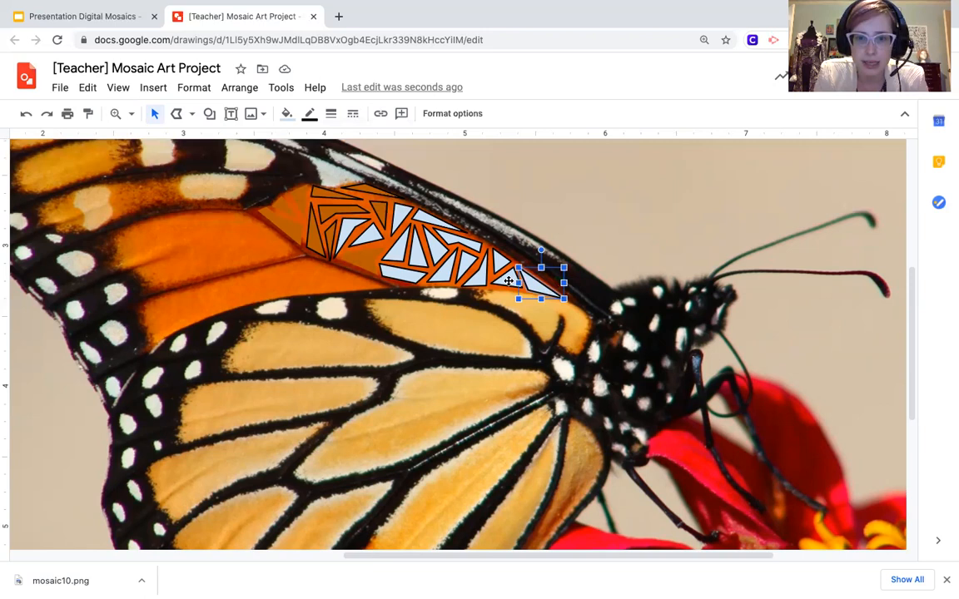
left_click_drag(519, 283, 491, 283)
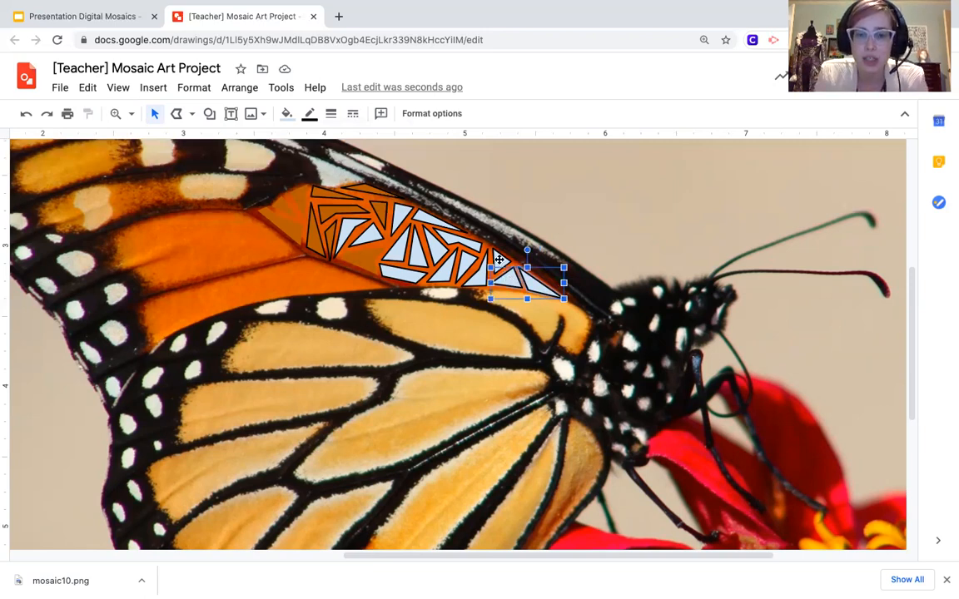
left_click(499, 260, "shift")
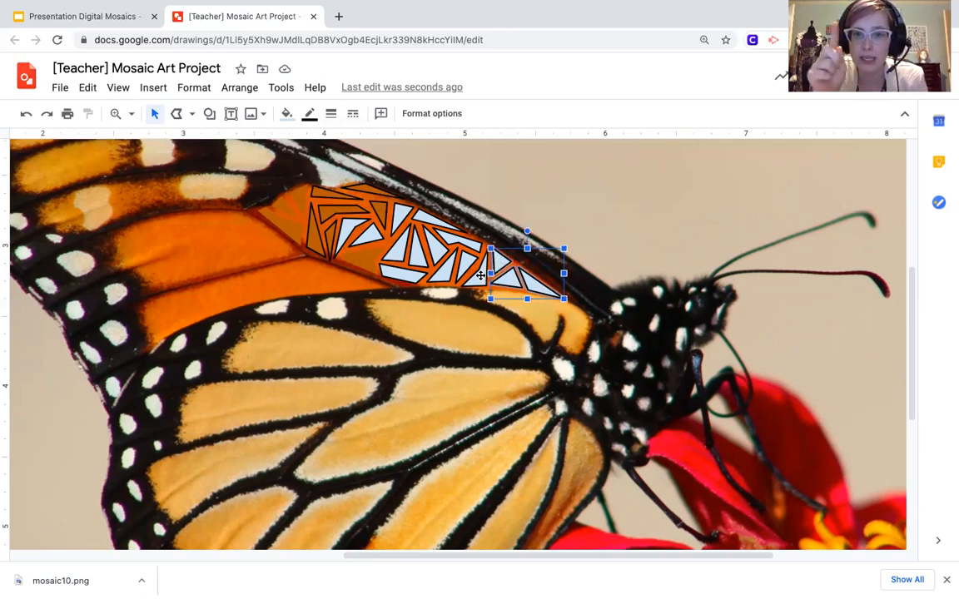
left_click(480, 276, "shift")
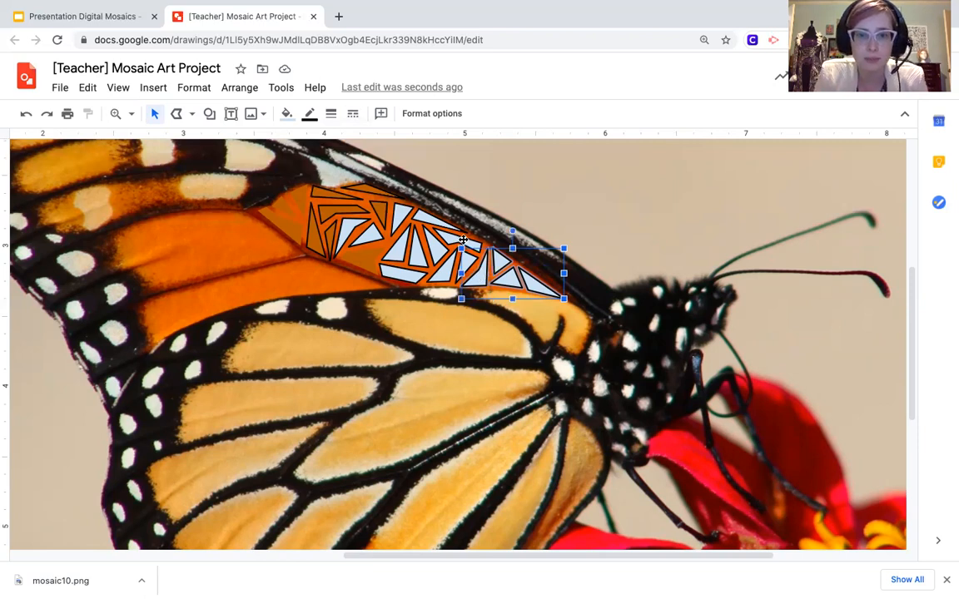
left_click(466, 259, "shift")
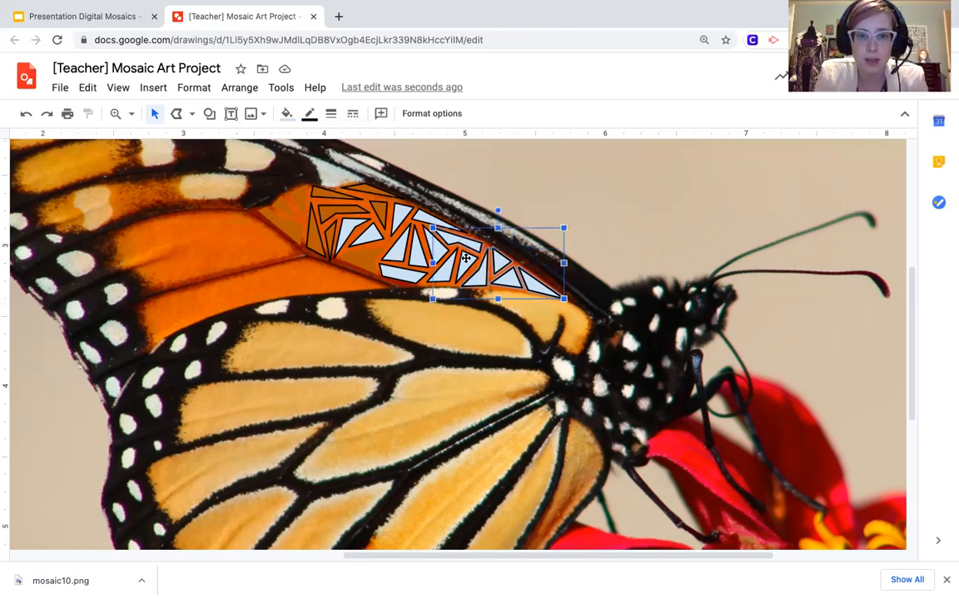
left_click(309, 114)
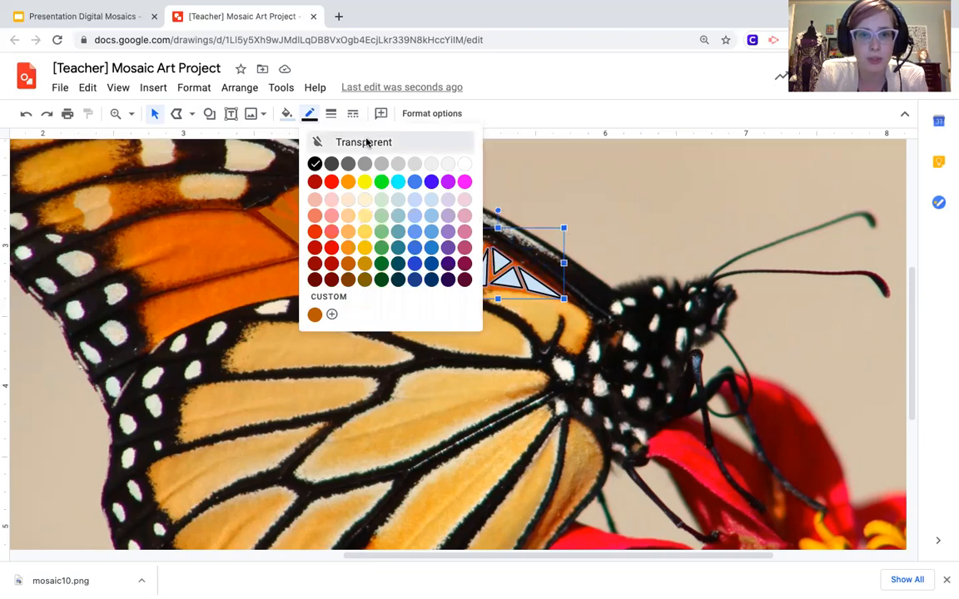
left_click(366, 143)
left_click(286, 113)
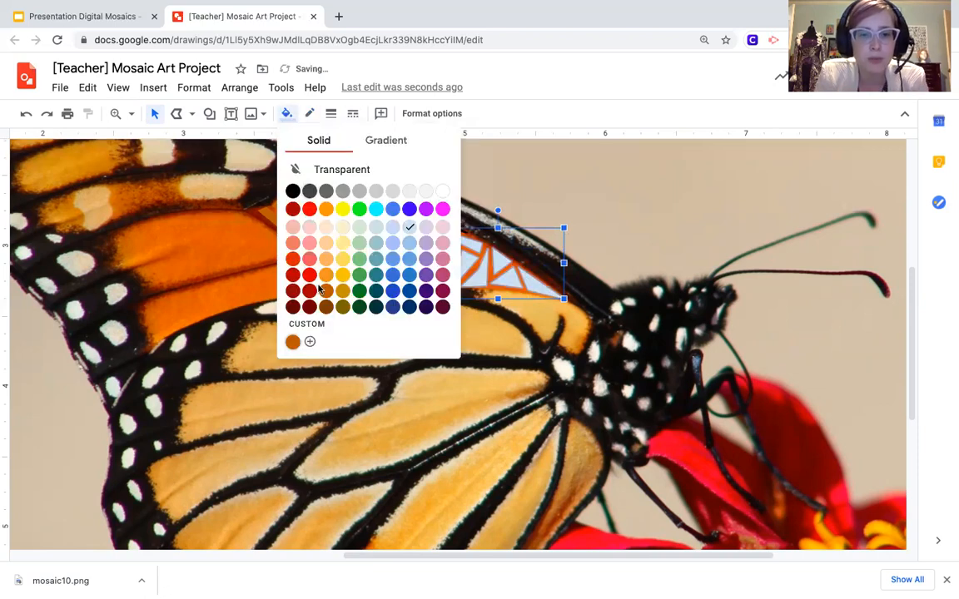
left_click(292, 339)
Step: Make the middle group of light blue pieces in the cell outline-free and fill them with the custom dark orange
left_click(444, 271)
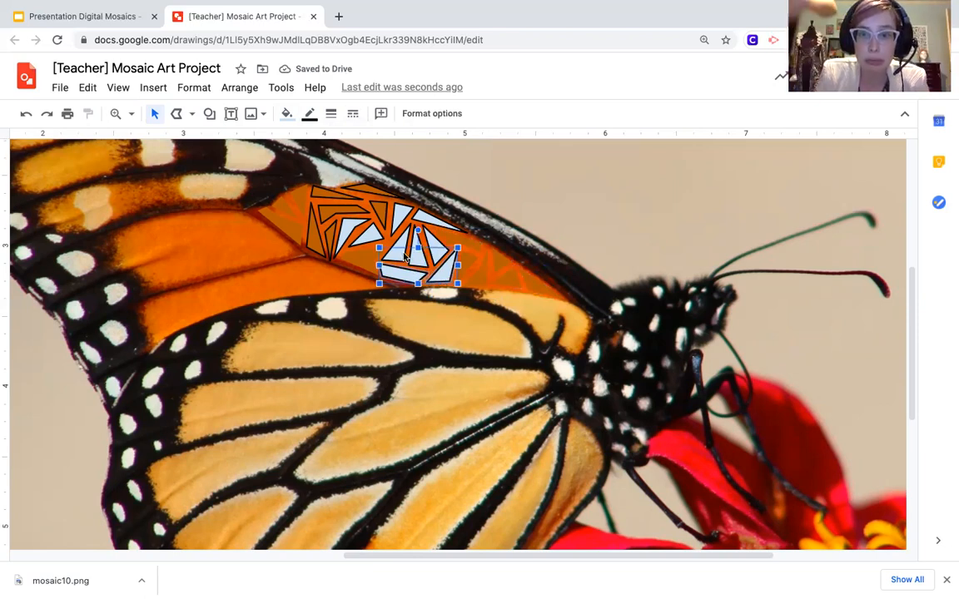
left_click_drag(418, 247, 418, 224)
left_click(433, 220, "shift")
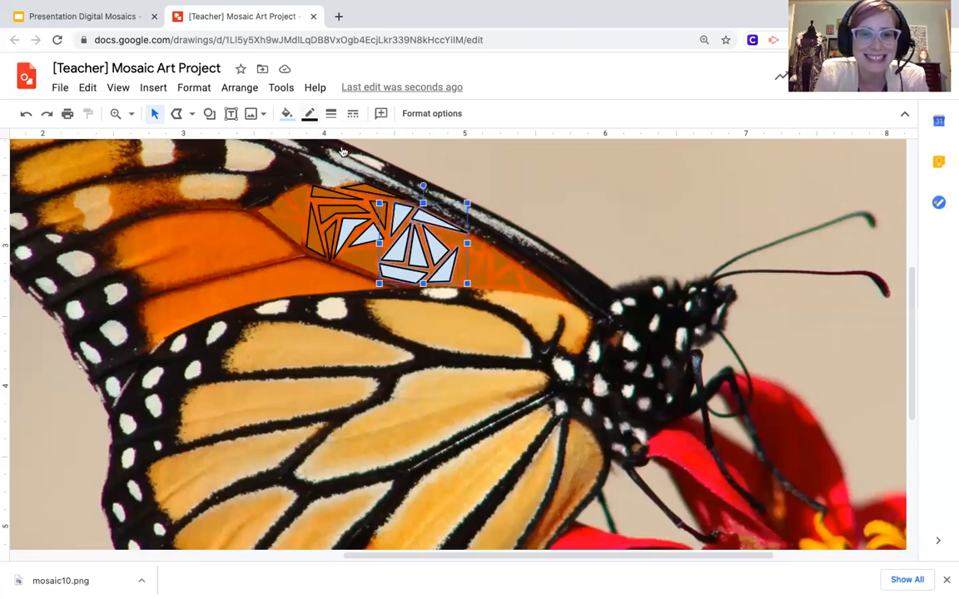
left_click(286, 114)
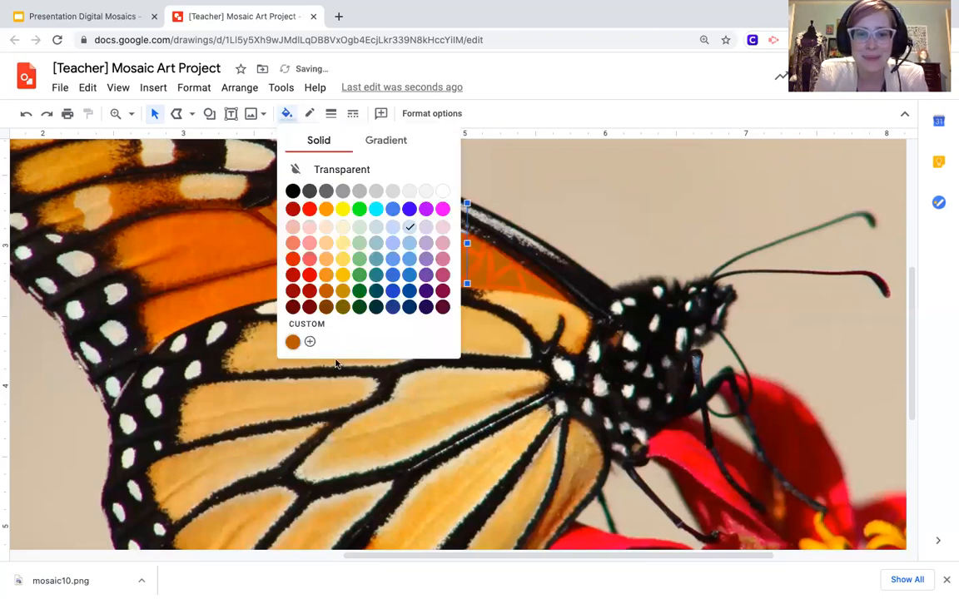
left_click(382, 337)
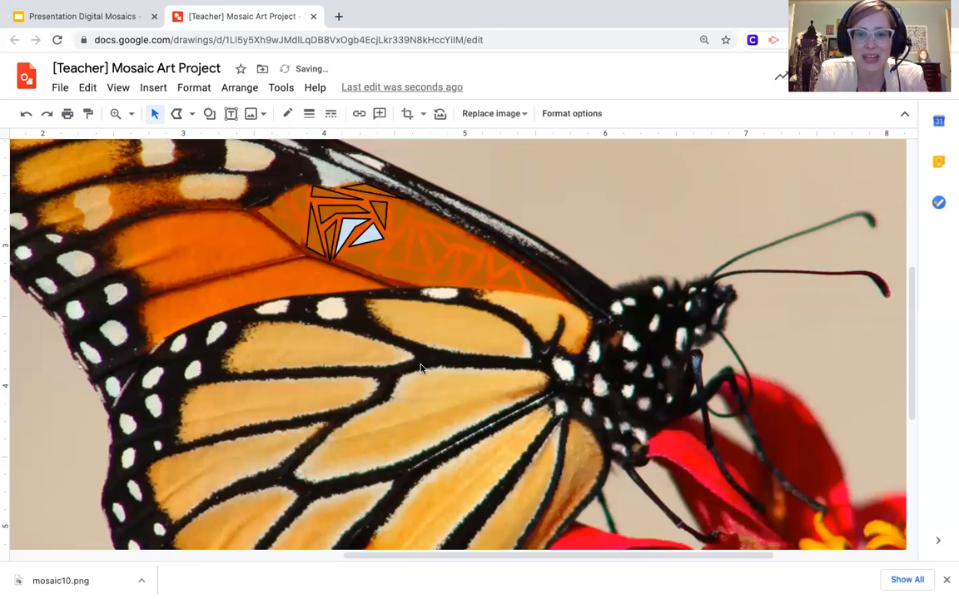
Step: Give the remaining black-outlined pieces in the cell's left part a transparent outline and the custom dark orange fill
left_click(383, 215)
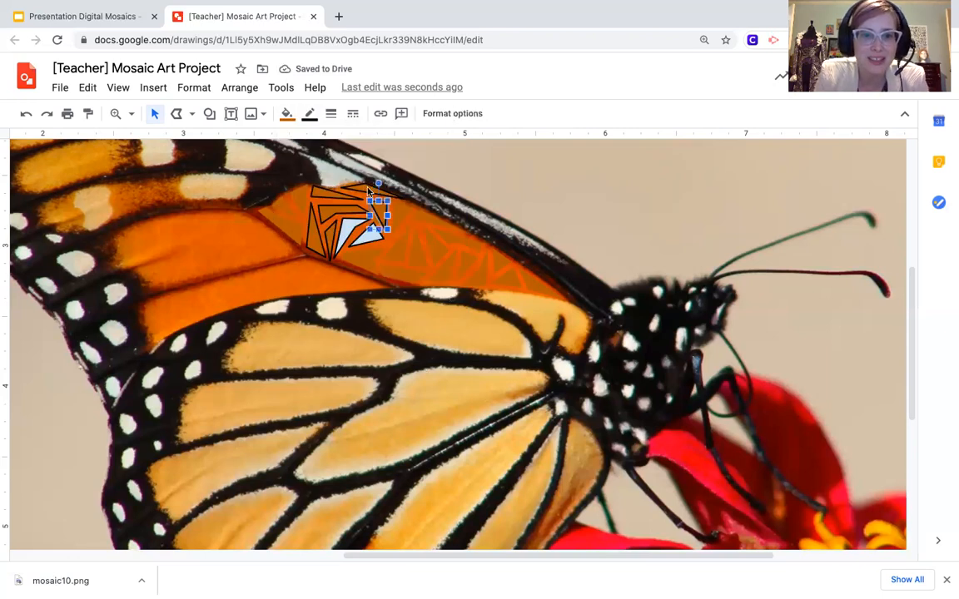
left_click(315, 208, "shift")
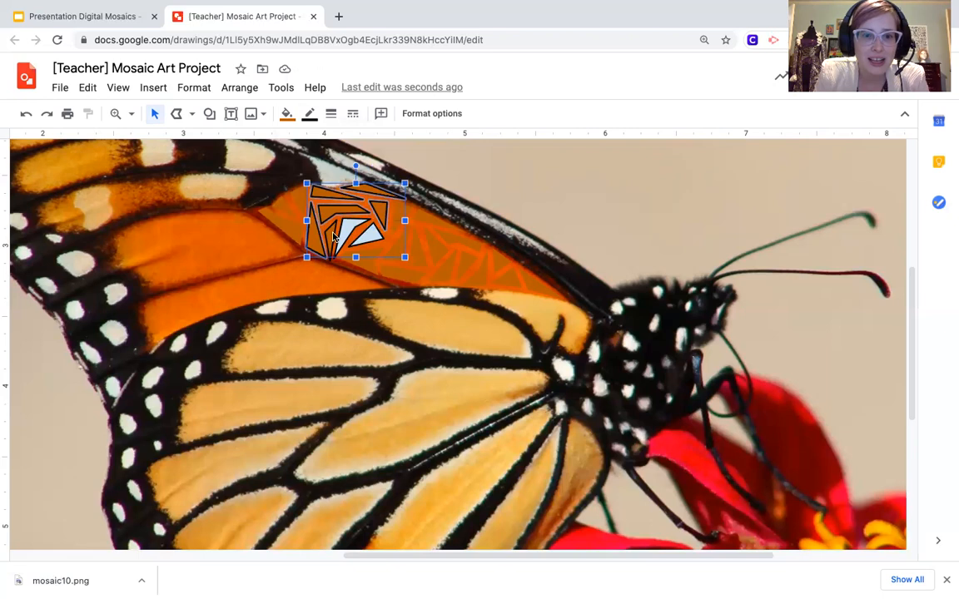
left_click(369, 235, "shift")
left_click(354, 221, "shift")
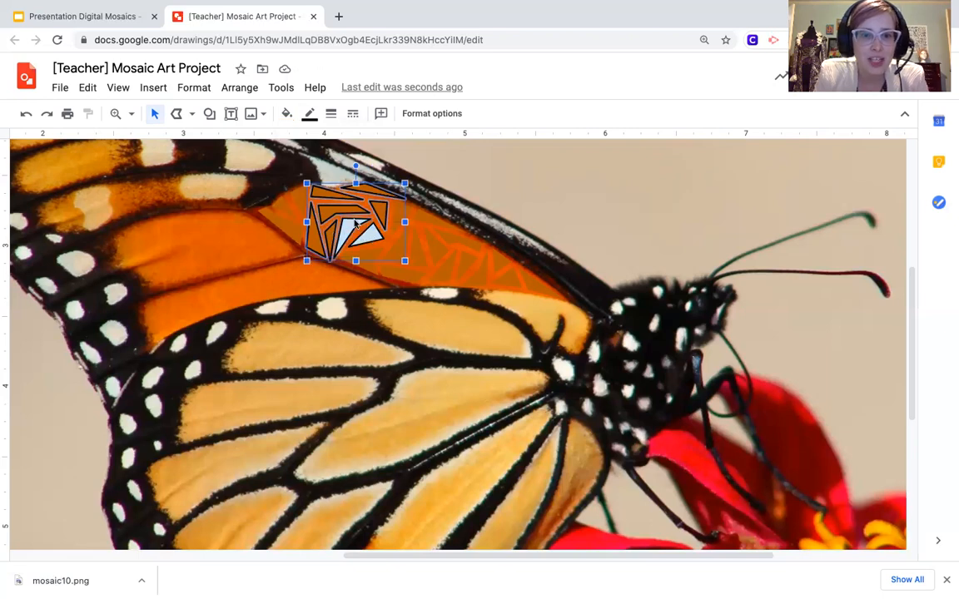
left_click(285, 113)
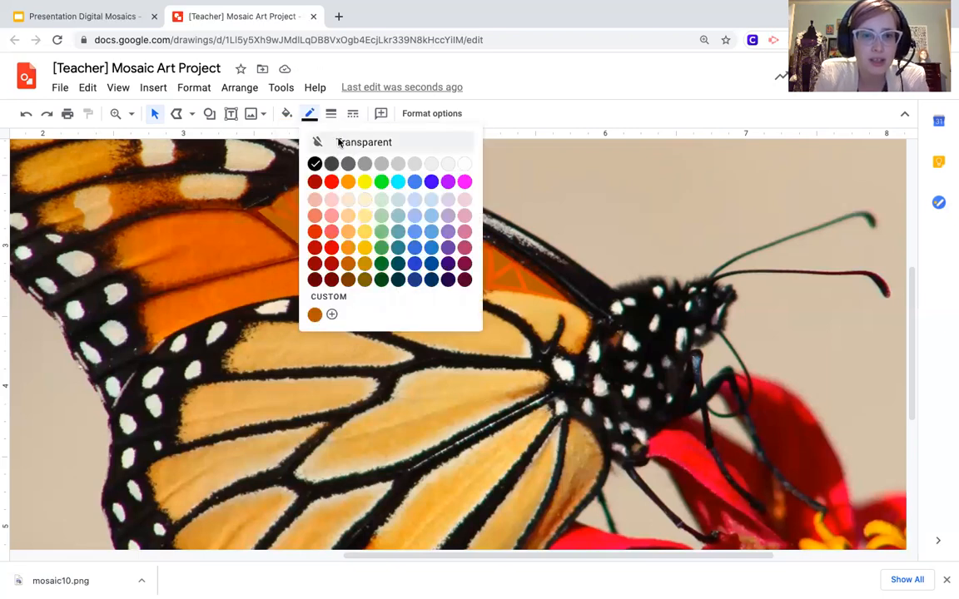
left_click(292, 338)
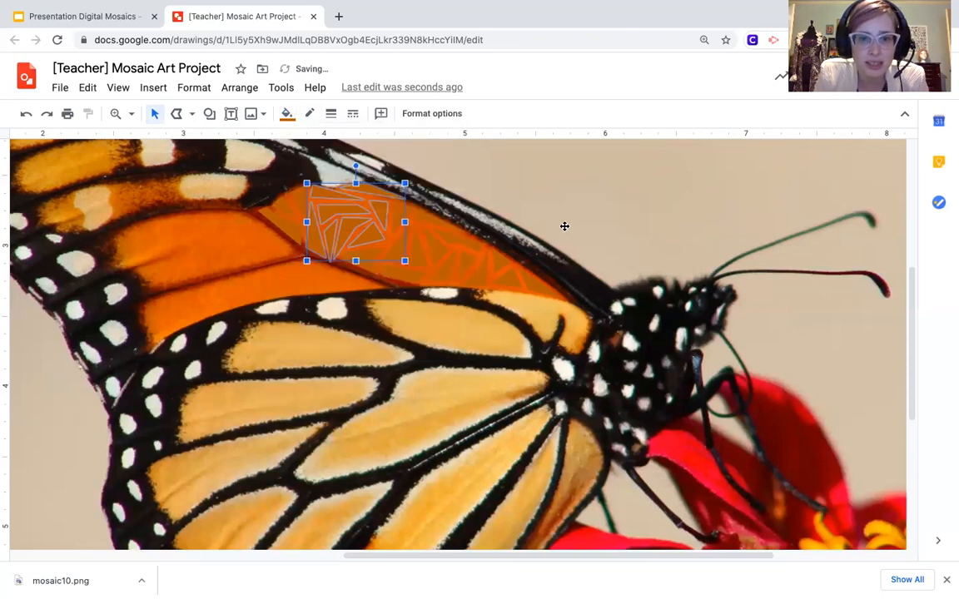
left_click(563, 229)
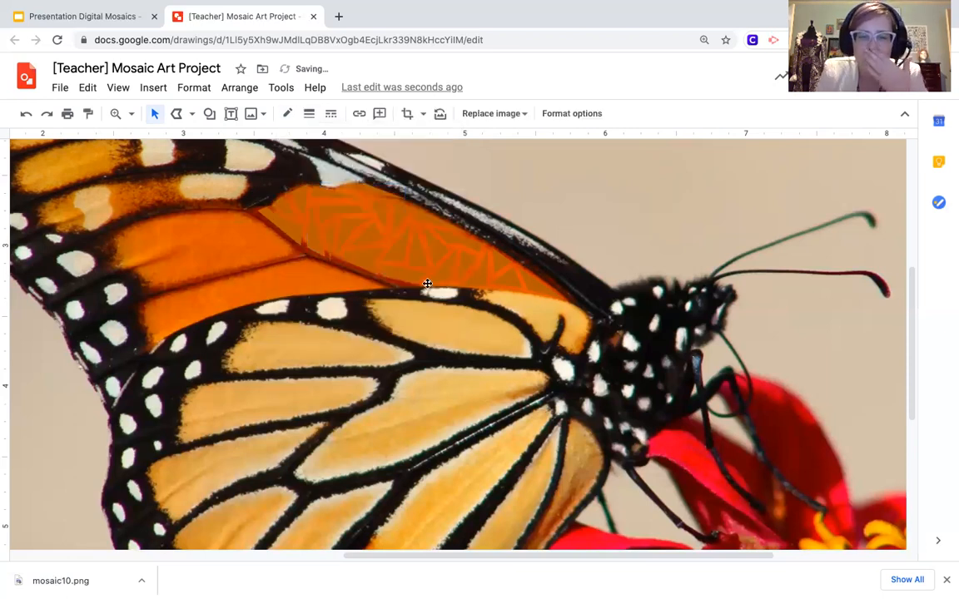
left_click(285, 209)
left_click(304, 198)
left_click(325, 192, "shift")
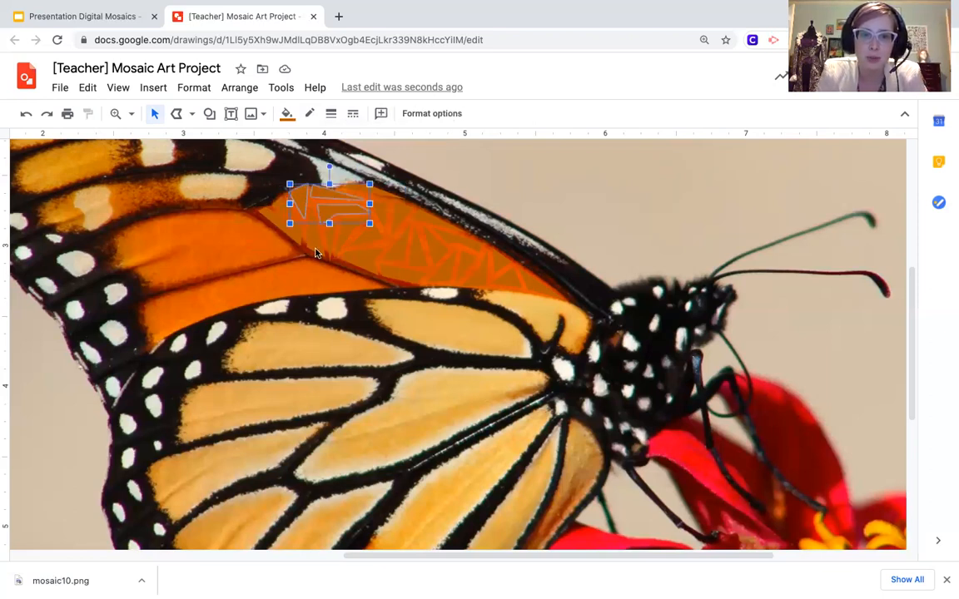
left_click(333, 234, "shift")
Step: Delete the butterfly photo to preview the orange pieces on the grey background, and undo the deletion
left_click(561, 222)
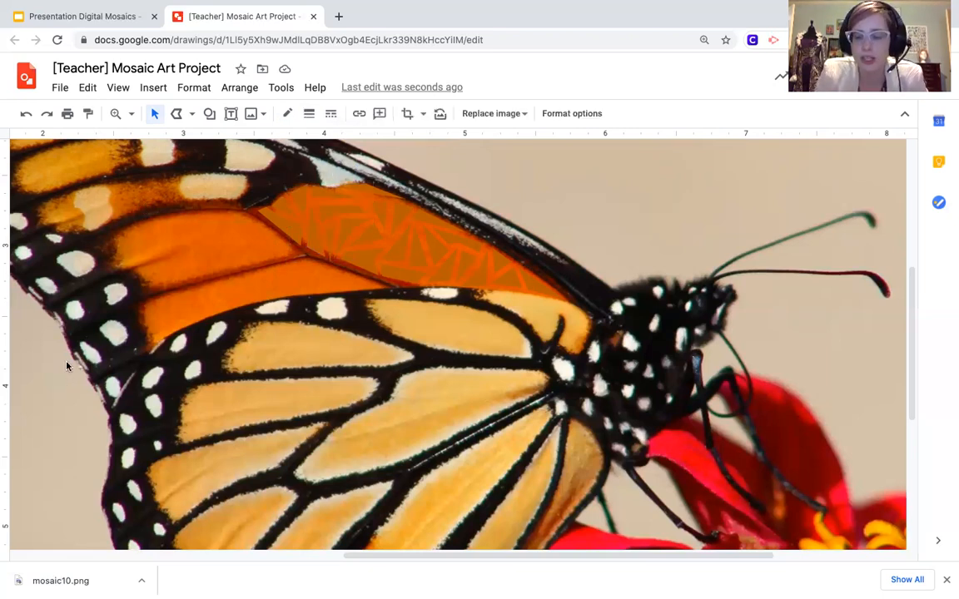
key("Delete")
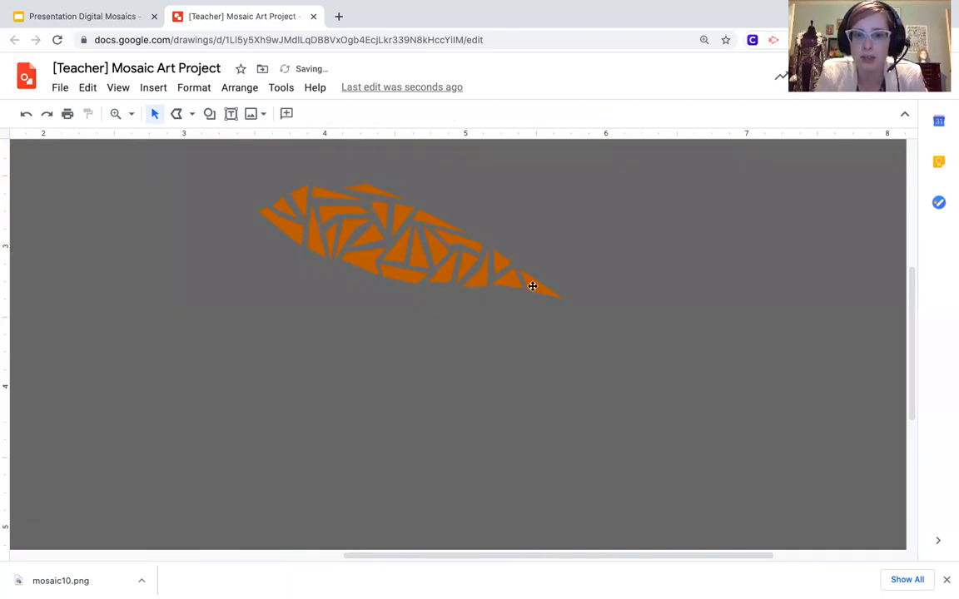
left_click(18, 119)
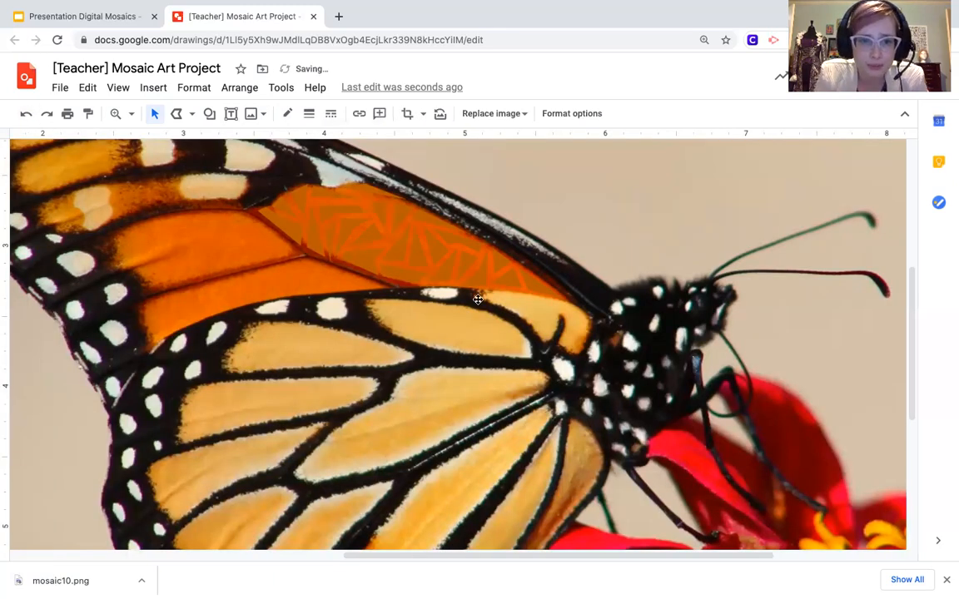
Step: Trace a small four-sided Polyline piece in the black area at the orange cell's left corner
scroll(298, 349, "up", 1)
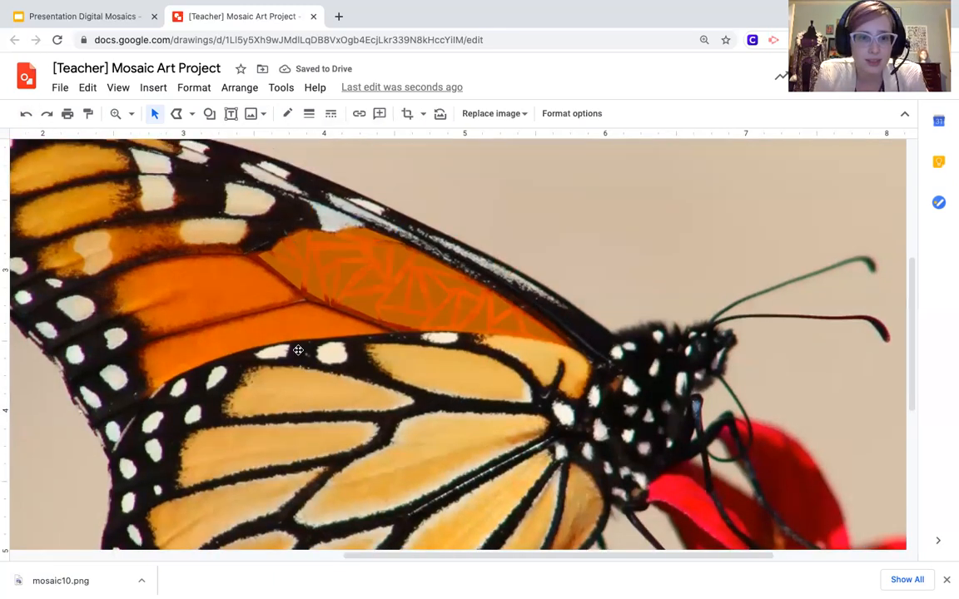
left_click(178, 118)
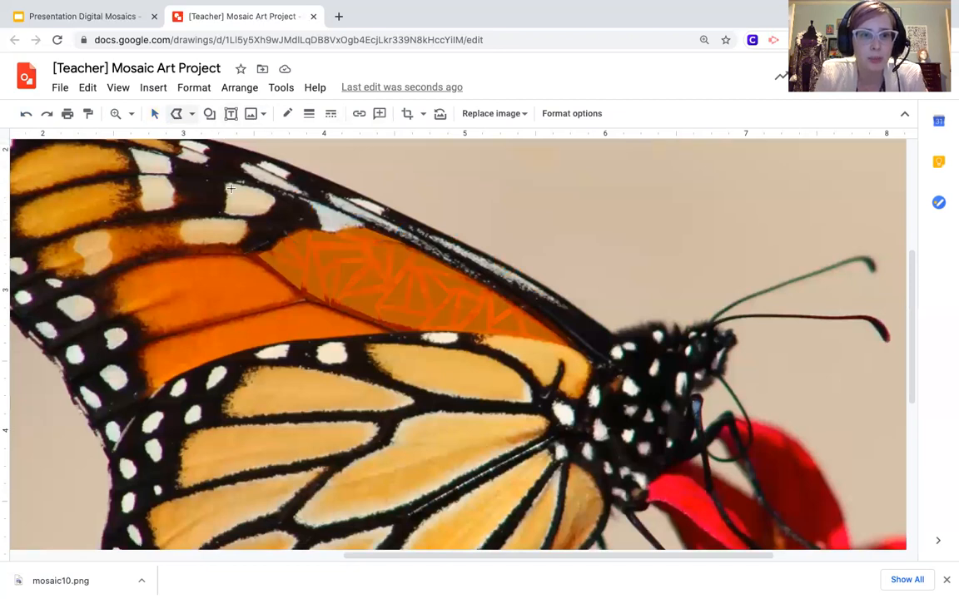
scroll(476, 405, "down", 2)
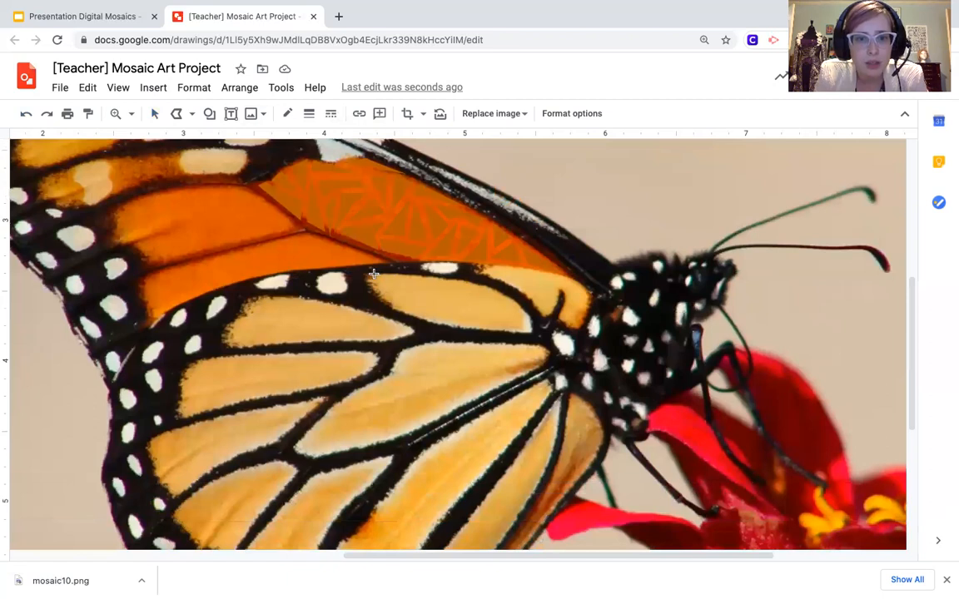
scroll(416, 288, "up", 2)
scroll(416, 288, "left", 2)
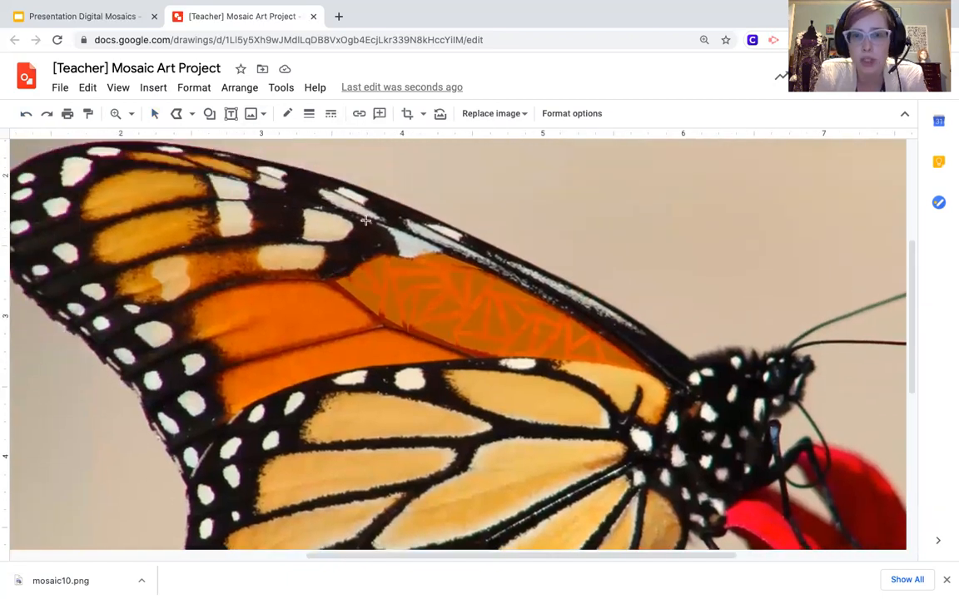
left_click(346, 270)
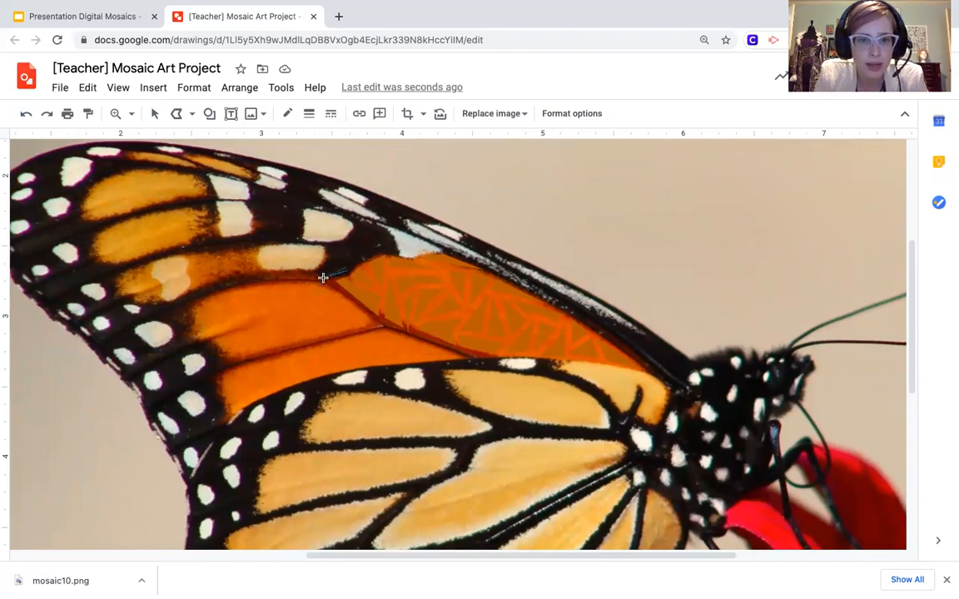
left_click(316, 272)
left_click(330, 262)
left_click(348, 271)
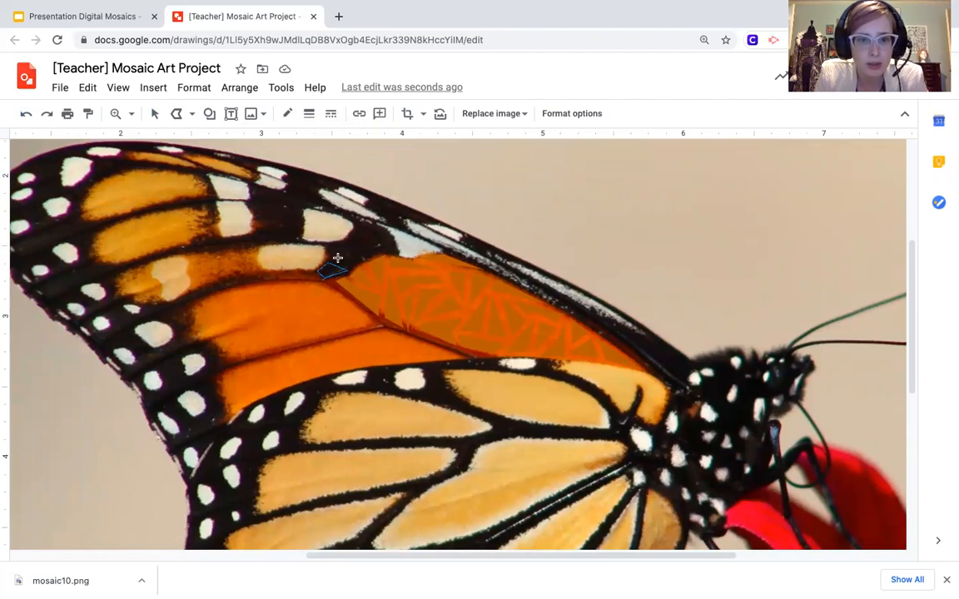
Step: Trace a second four-sided piece just above the first one, beside the cream-coloured patch
left_click(328, 245)
left_click(329, 260)
left_click(351, 267)
left_click(342, 246)
left_click(328, 245)
Step: Trace four more pieces up the black area to the white streak, ending with a small triangle at its upper edge
left_click(348, 262)
left_click(375, 239)
left_click(358, 265)
left_click(348, 254)
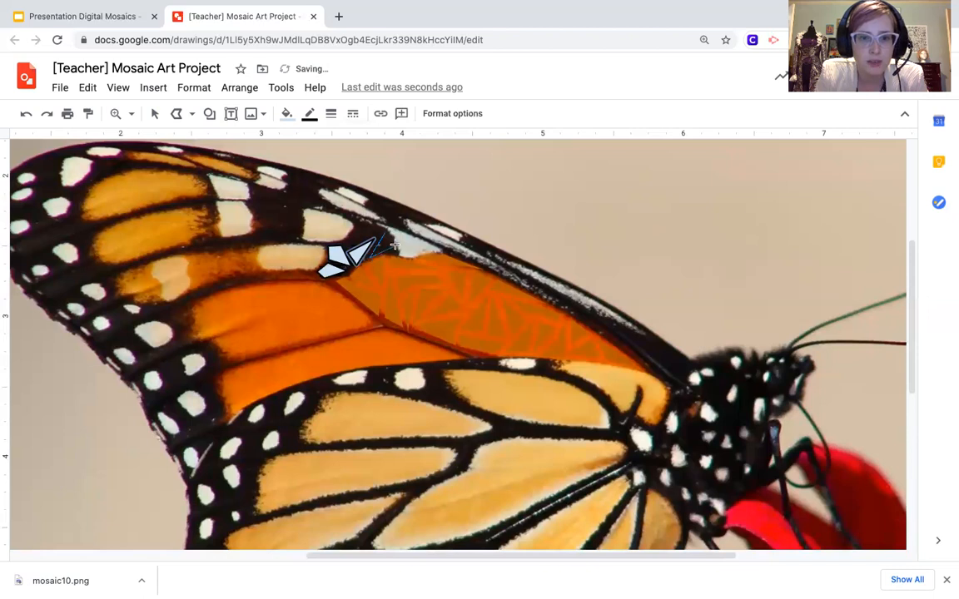
left_click(387, 233)
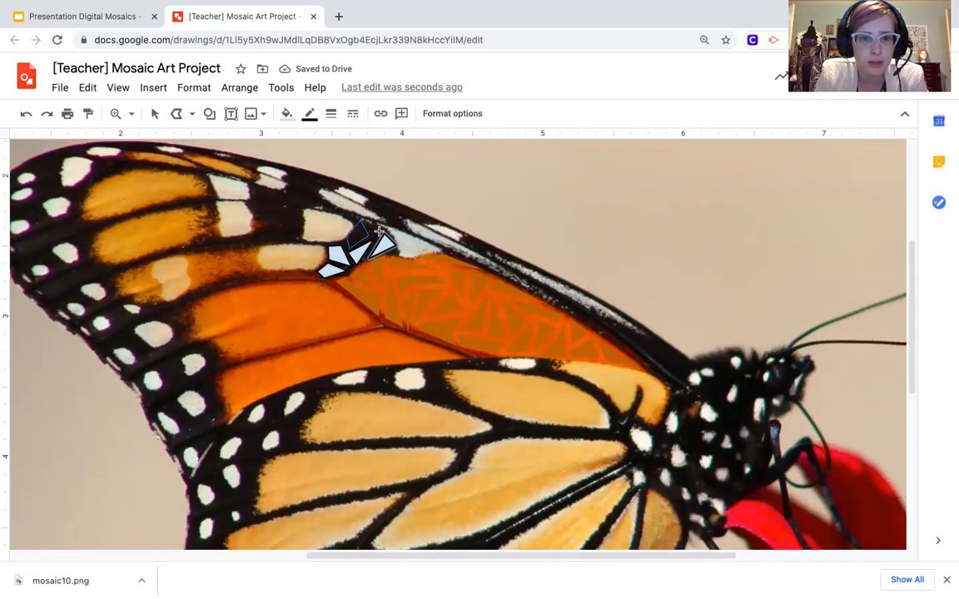
left_click(372, 228)
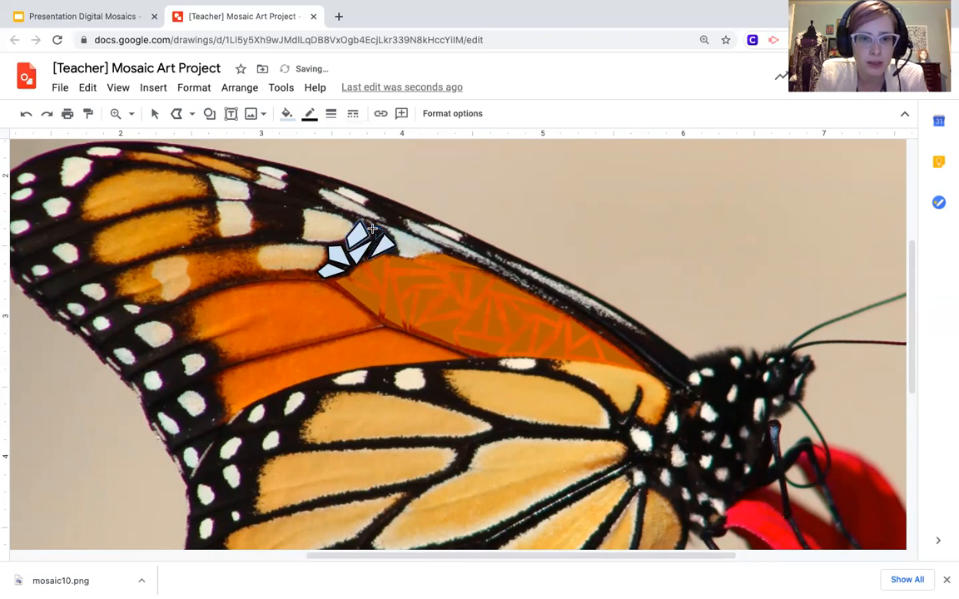
left_click(177, 118)
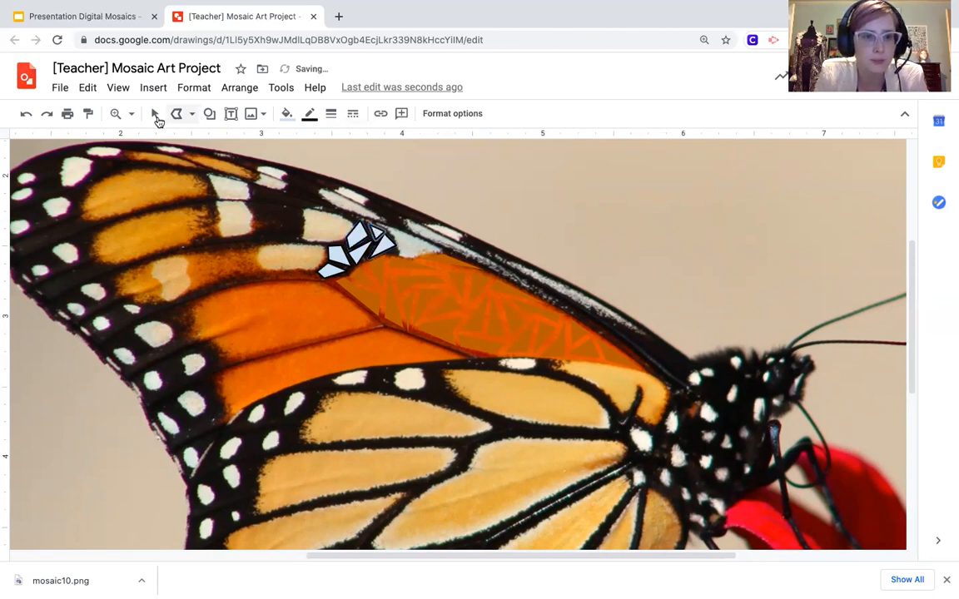
Step: Make the outlines of all six light blue pieces in the black area transparent
left_click(156, 117)
left_click(378, 235)
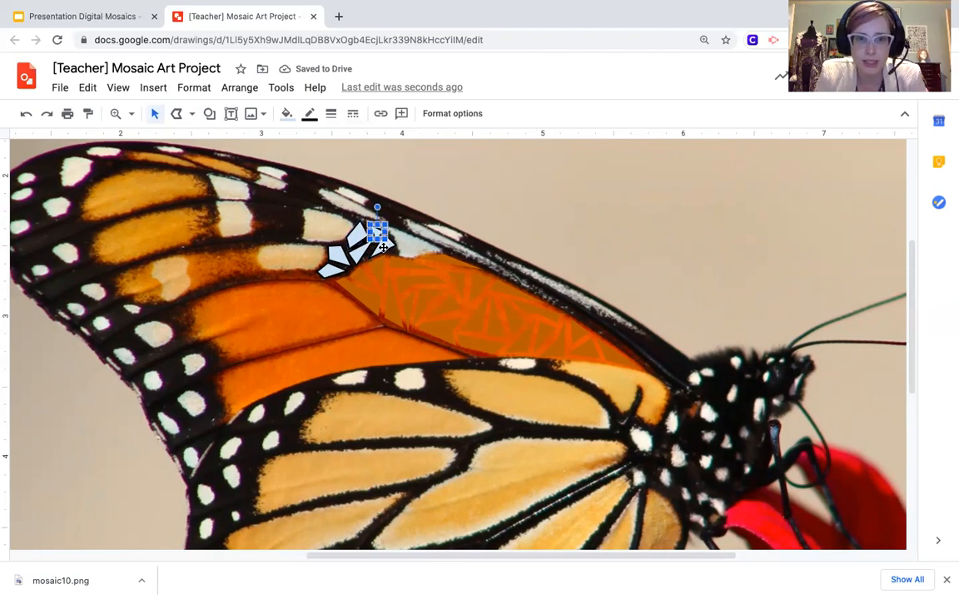
left_click(384, 247, "shift")
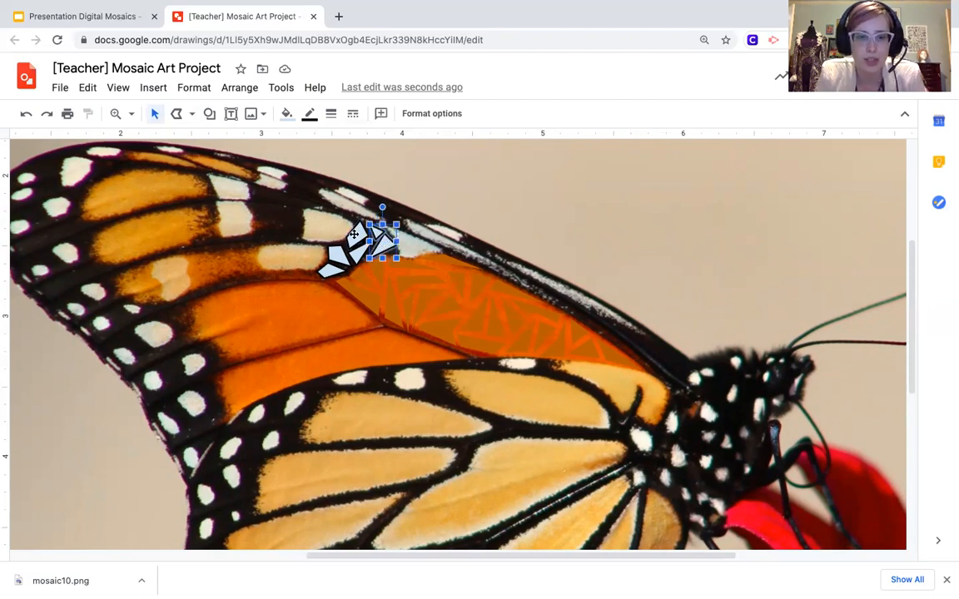
left_click(353, 236, "shift")
left_click(358, 252, "shift")
left_click(332, 250, "shift")
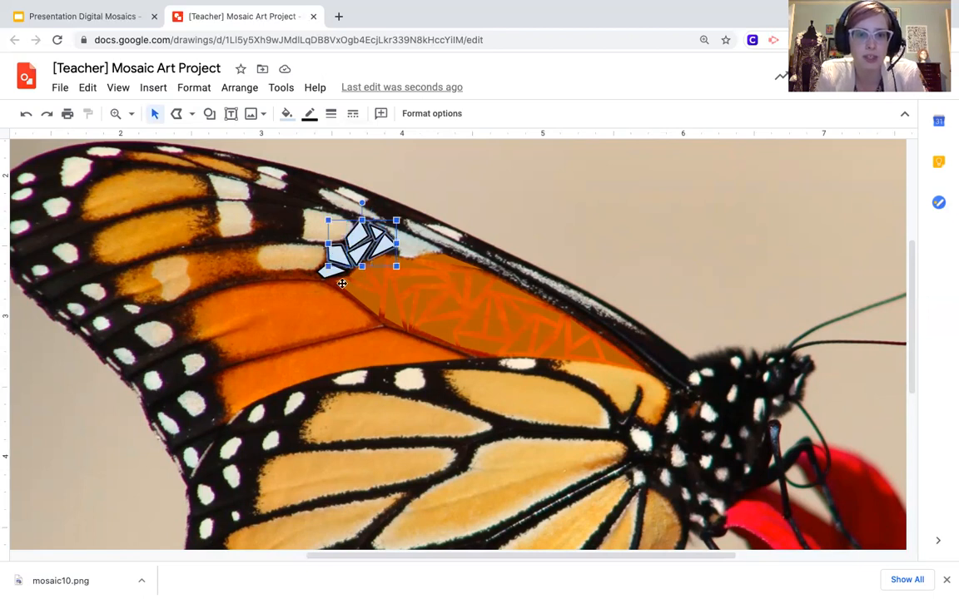
left_click(309, 116)
left_click(353, 142)
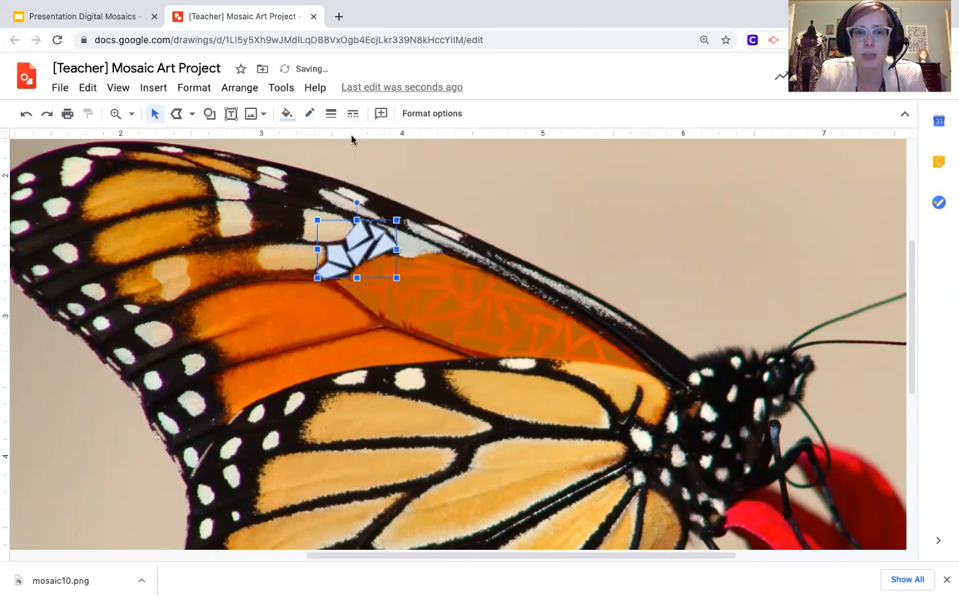
Step: Fill the six light blue pieces in the wing's black area with black
left_click(287, 114)
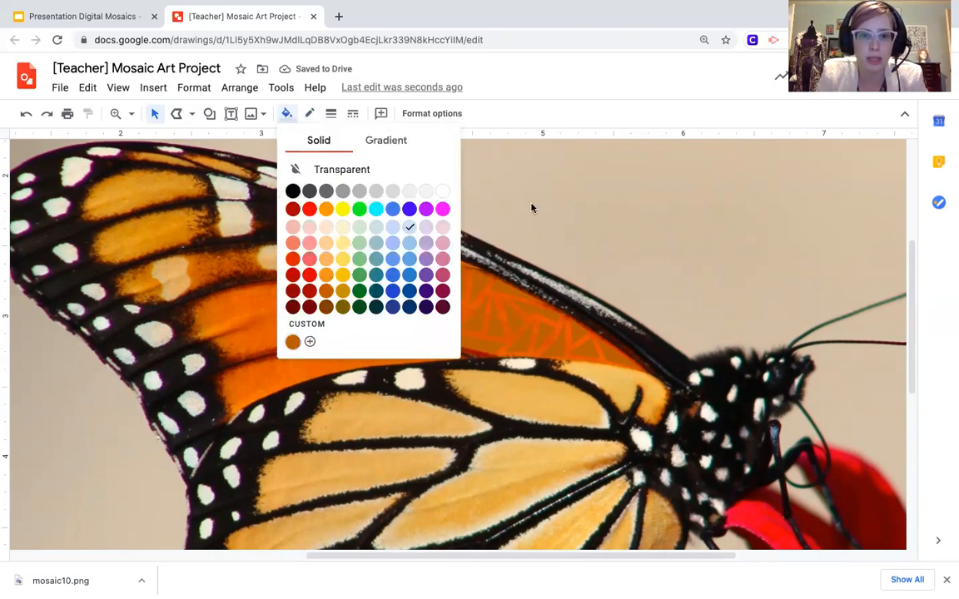
left_click(278, 192)
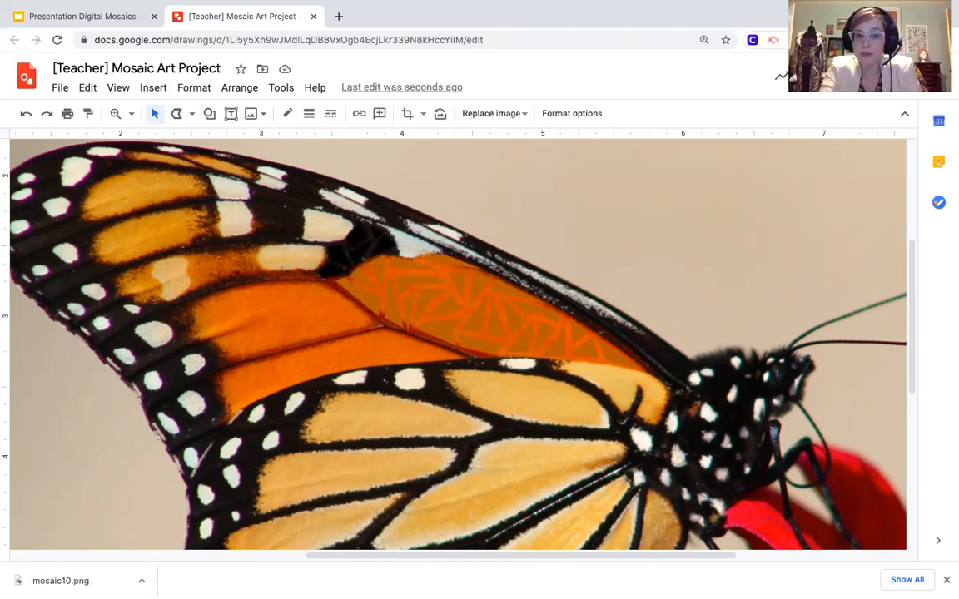
Step: Delete the butterfly photo to check the traced pieces against the grey background, and undo the deletion
key("Delete")
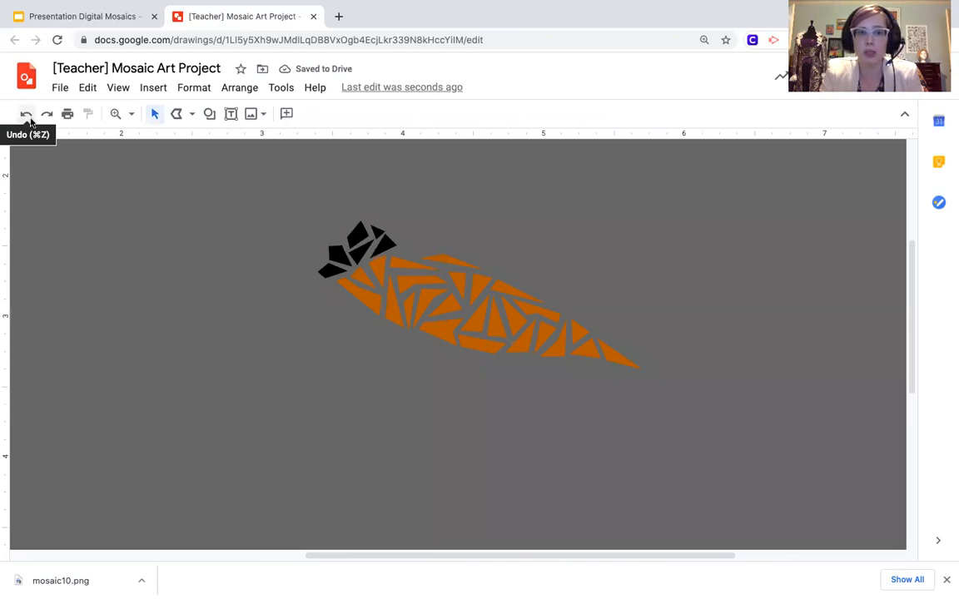
left_click(25, 116)
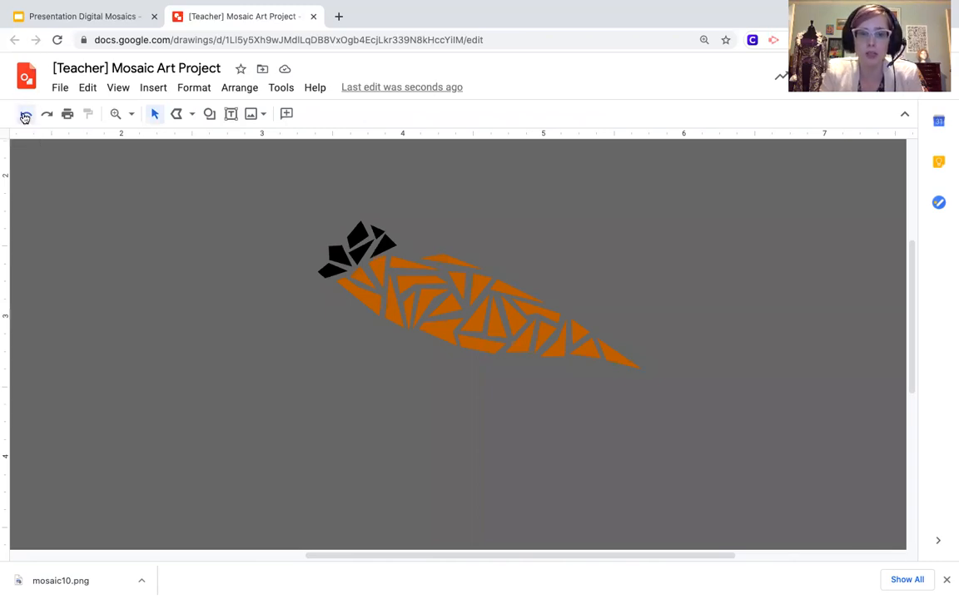
scroll(393, 327, "left", 3)
scroll(394, 327, "up", 2)
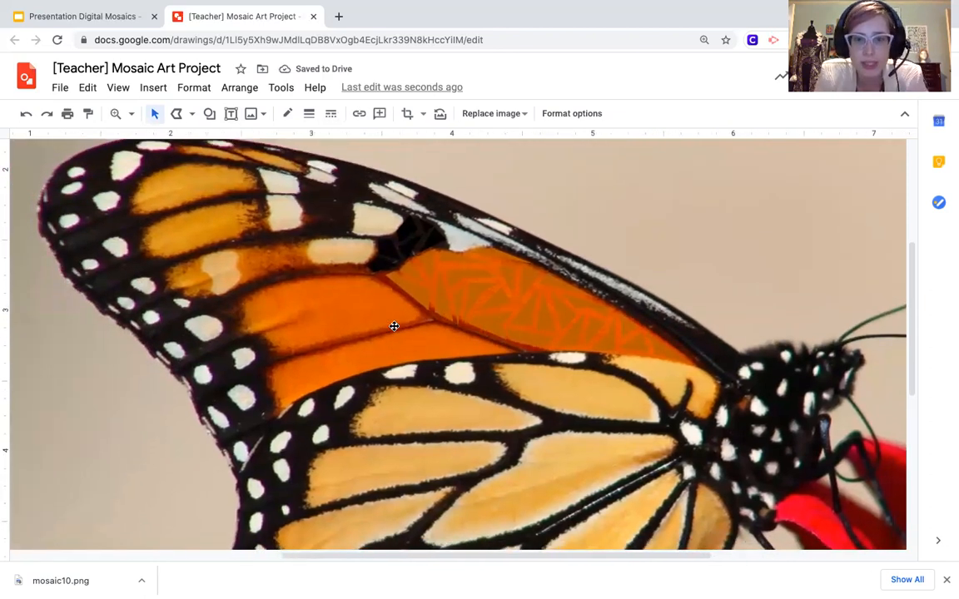
scroll(394, 326, "right", 3)
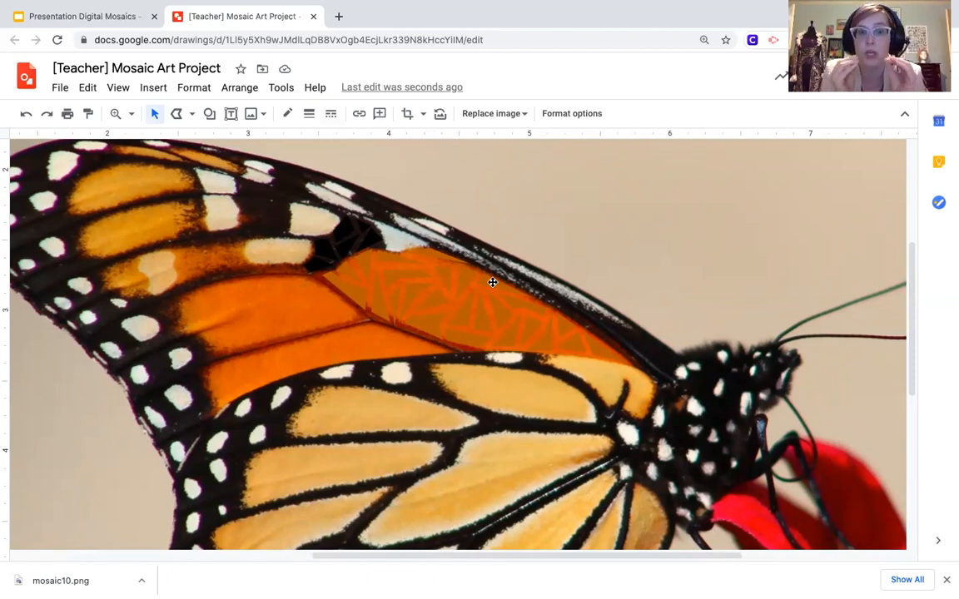
Step: Switch to the Digital Mosaics presentation in Google Slides and review the Polyline Tool slide and the Goals slide
left_click(89, 17)
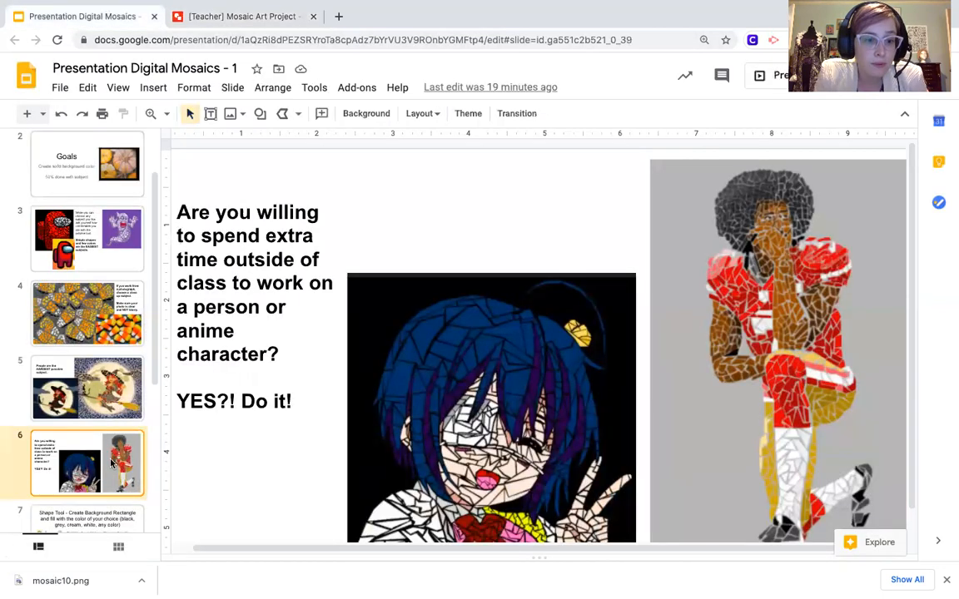
scroll(111, 460, "down", 5)
left_click(124, 505)
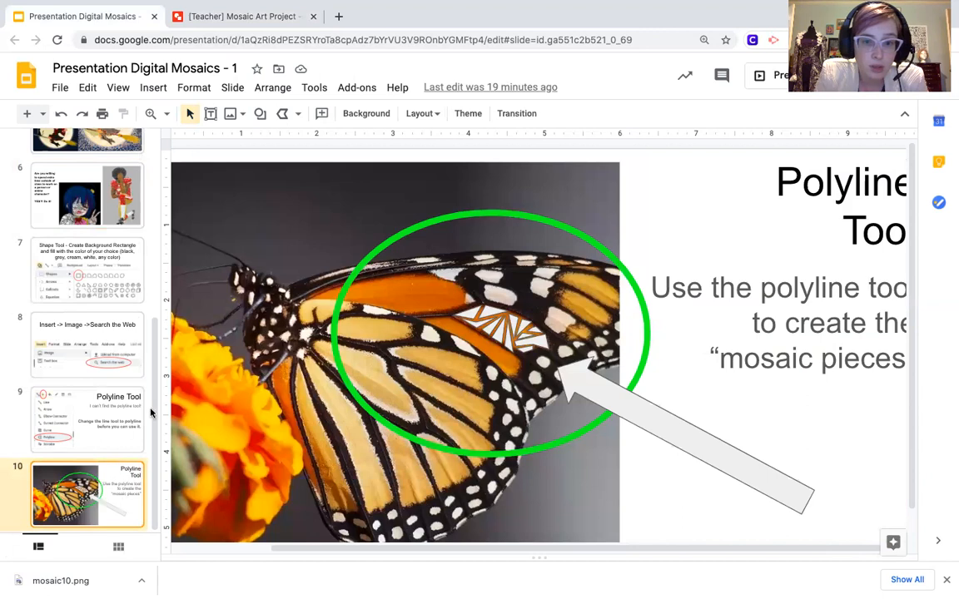
left_click(78, 377)
left_click(102, 481)
scroll(104, 366, "up", 5)
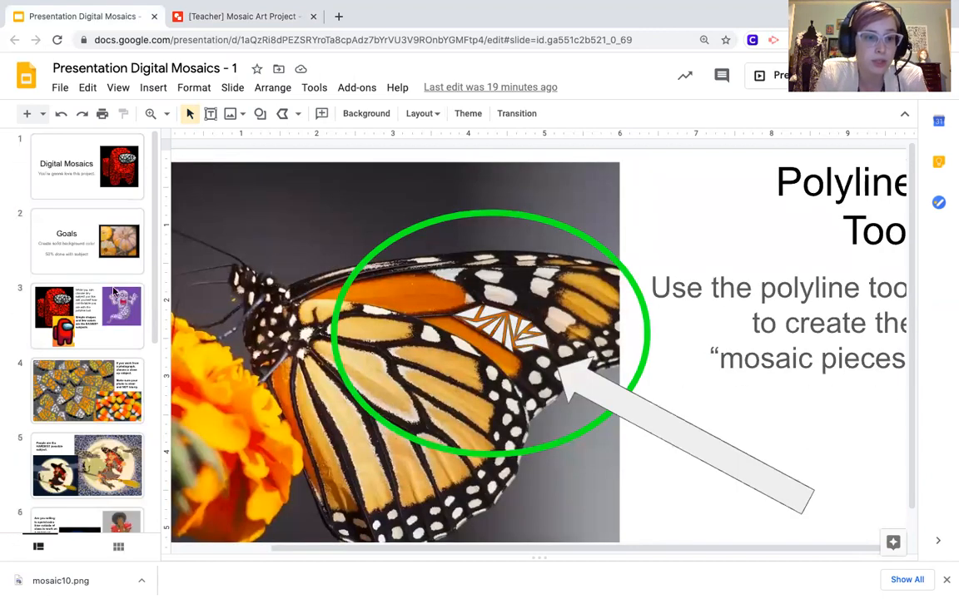
left_click(115, 233)
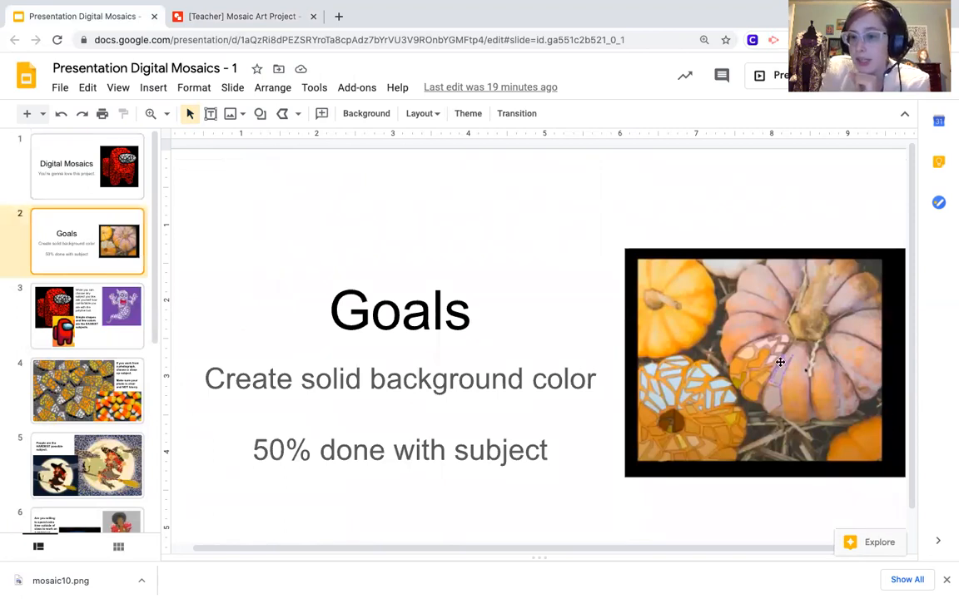